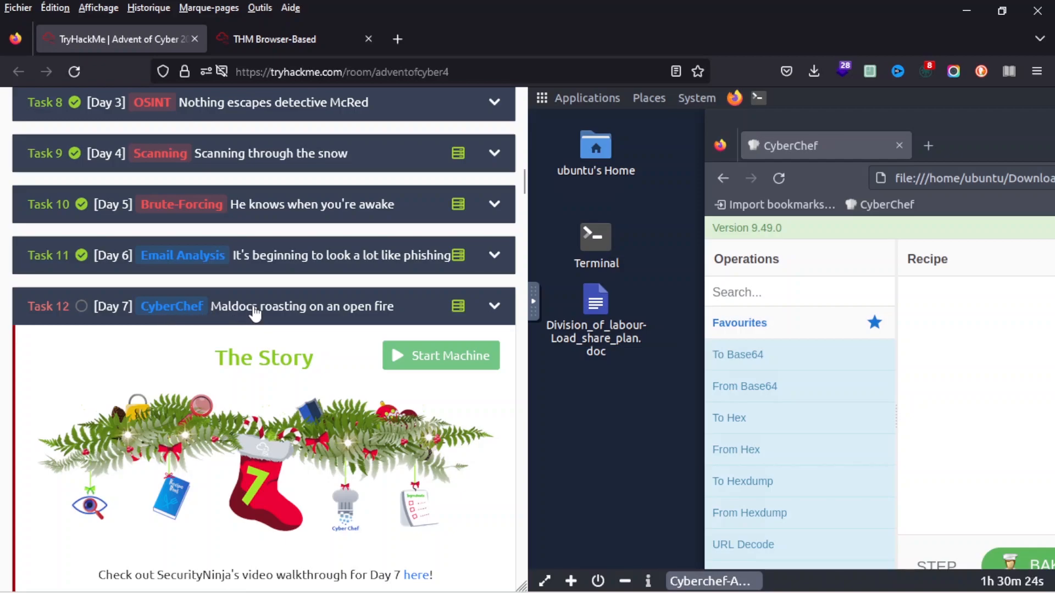
Read the Day 7 CyberChef task's story, learning objectives and lab deployment instructions.
scroll(242, 319, down, 5)
scroll(198, 351, down, 2)
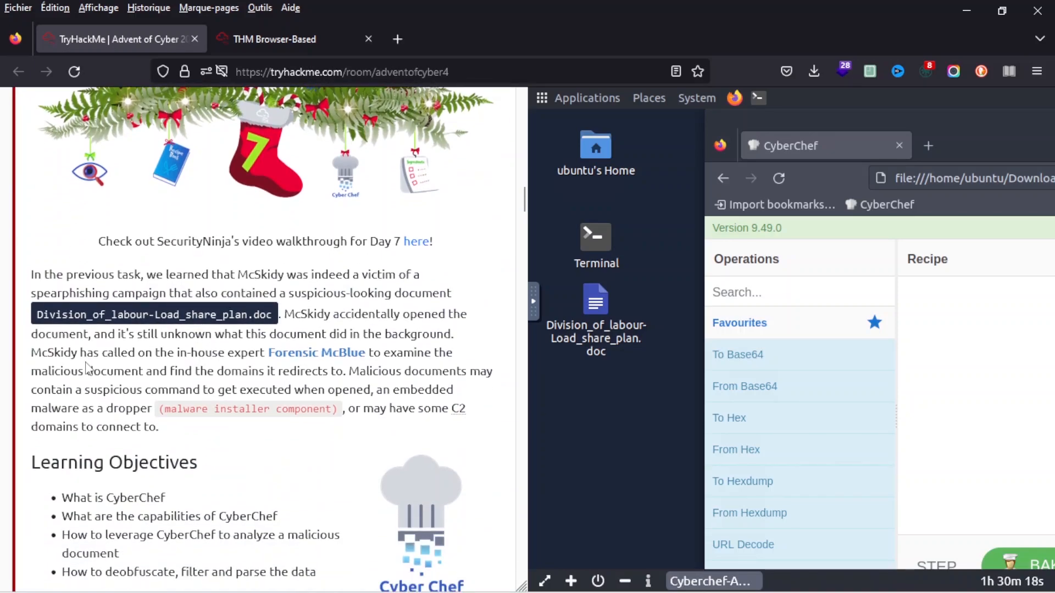
drag(75, 353, 30, 352)
drag(138, 352, 245, 350)
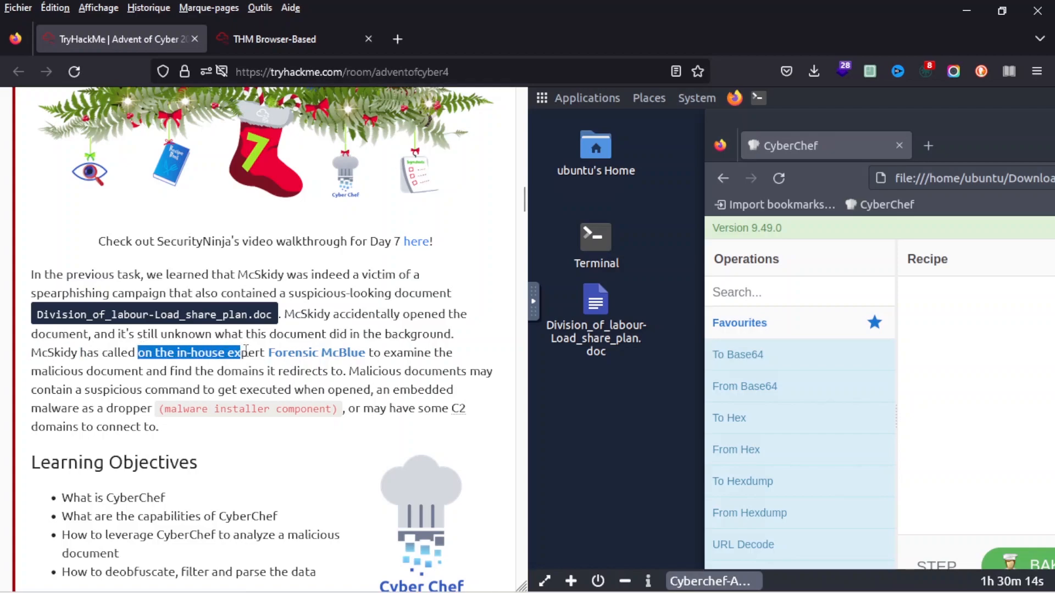
click(245, 351)
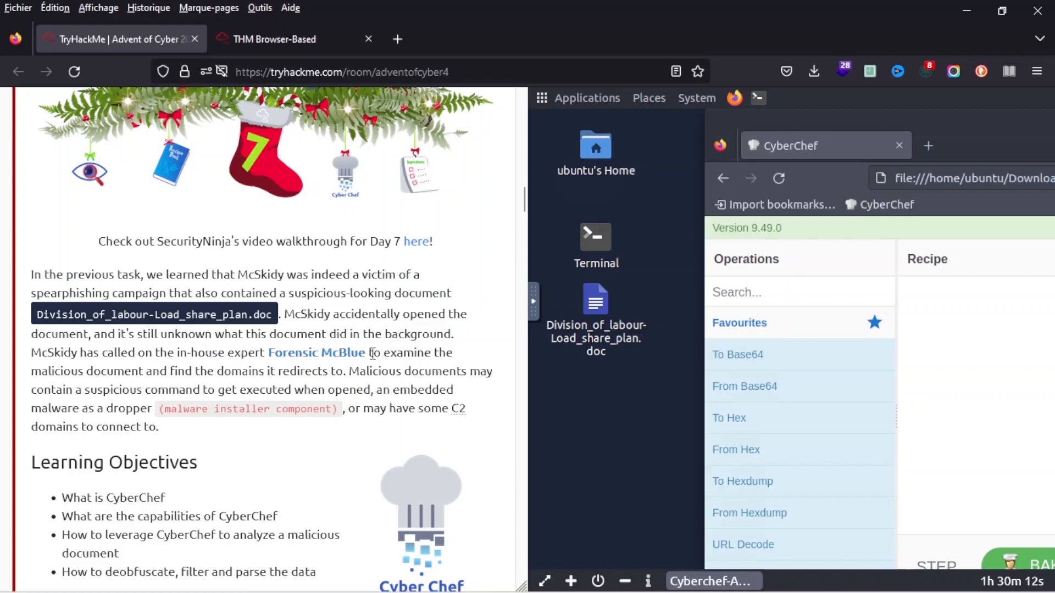
scroll(364, 357, down, 3)
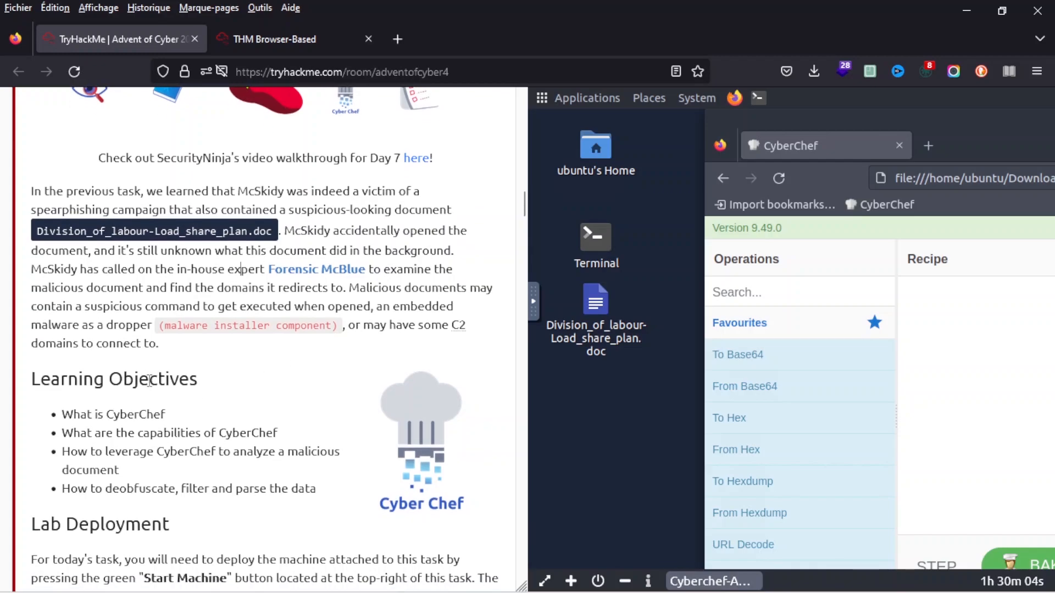
scroll(153, 386, down, 6)
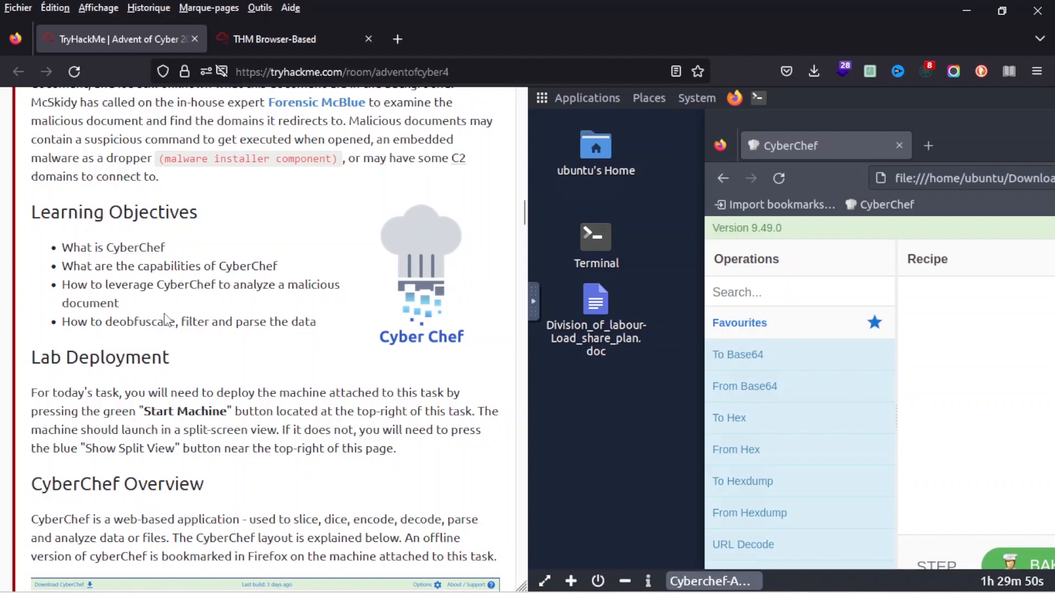
drag(113, 328, 182, 328)
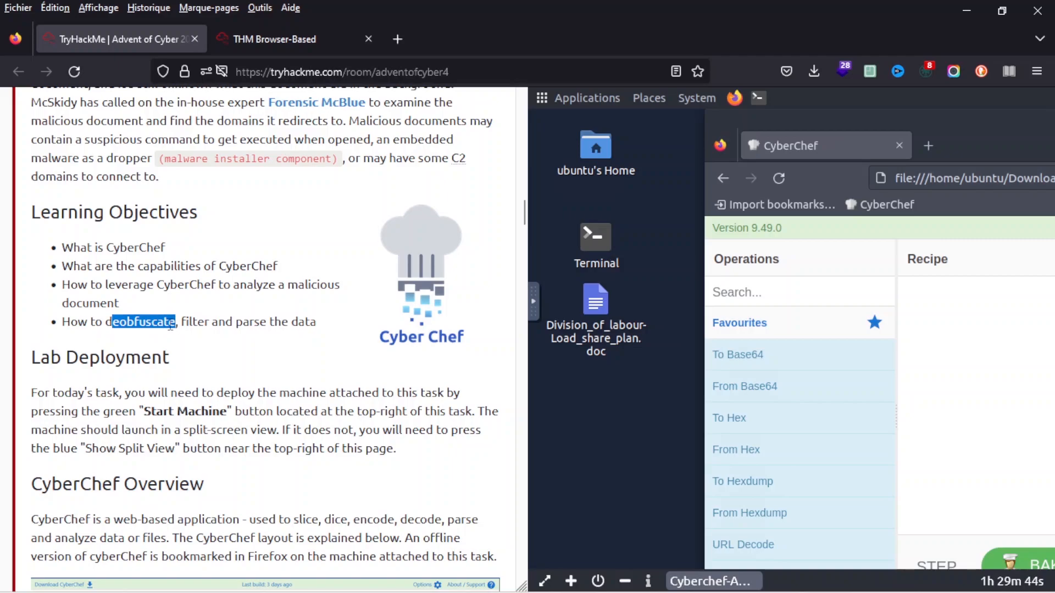
scroll(157, 351, down, 3)
click(630, 304)
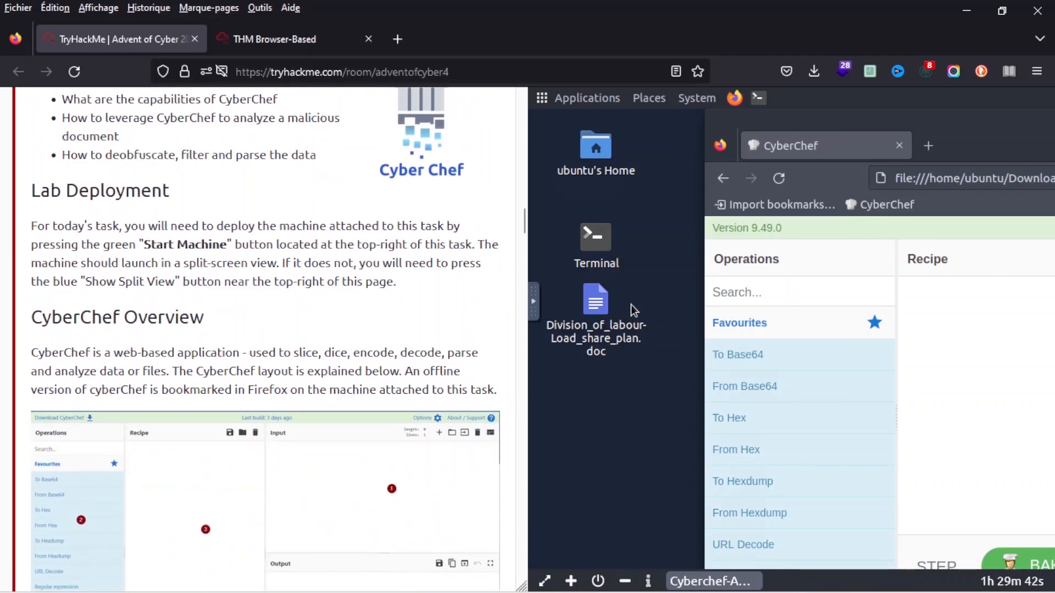
scroll(228, 368, down, 3)
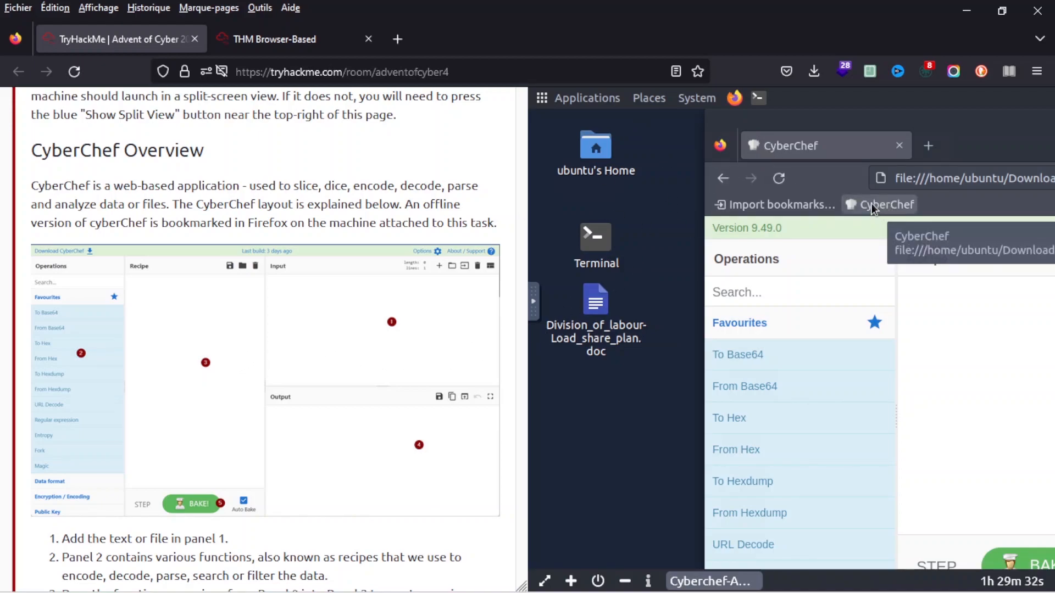
Study the CyberChef Overview and the mal doc analysis introduction, comparing the described panels with the full CyberChef window in the virtual machine.
click(291, 45)
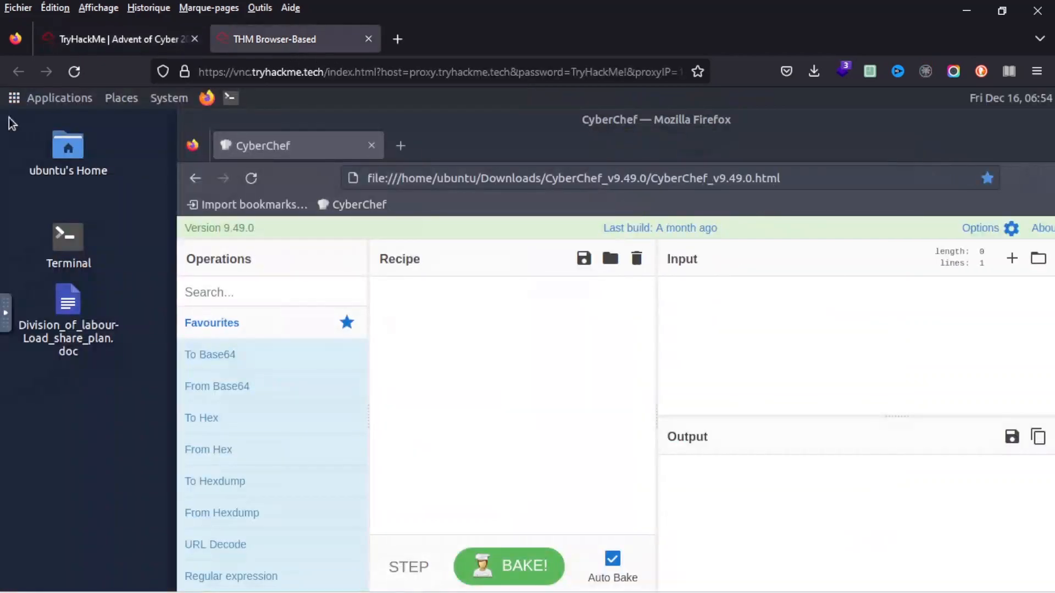
mouse_move(259, 348)
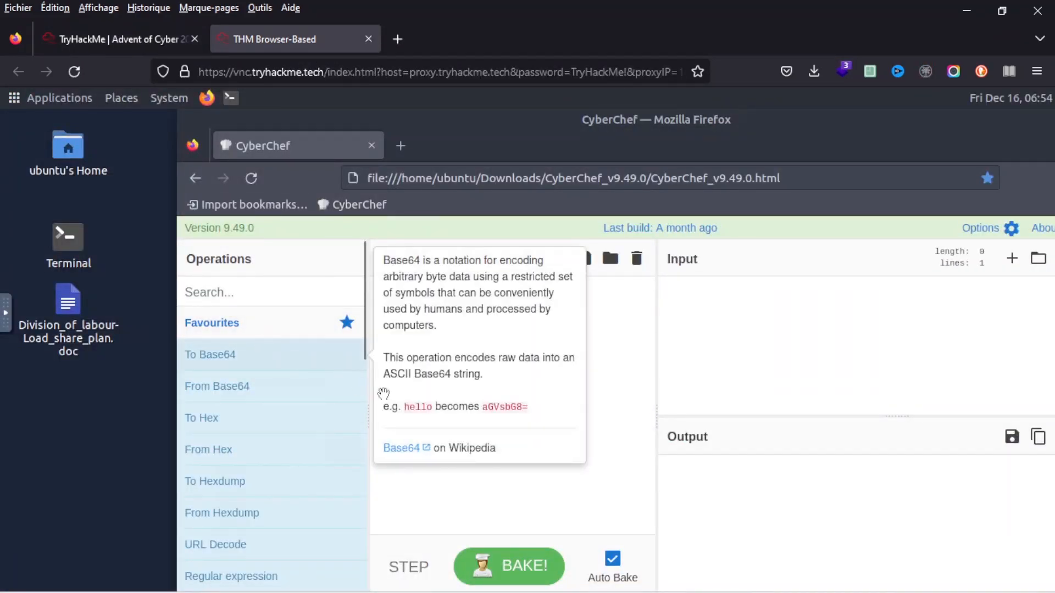
click(102, 40)
scroll(208, 372, down, 5)
scroll(208, 367, up, 3)
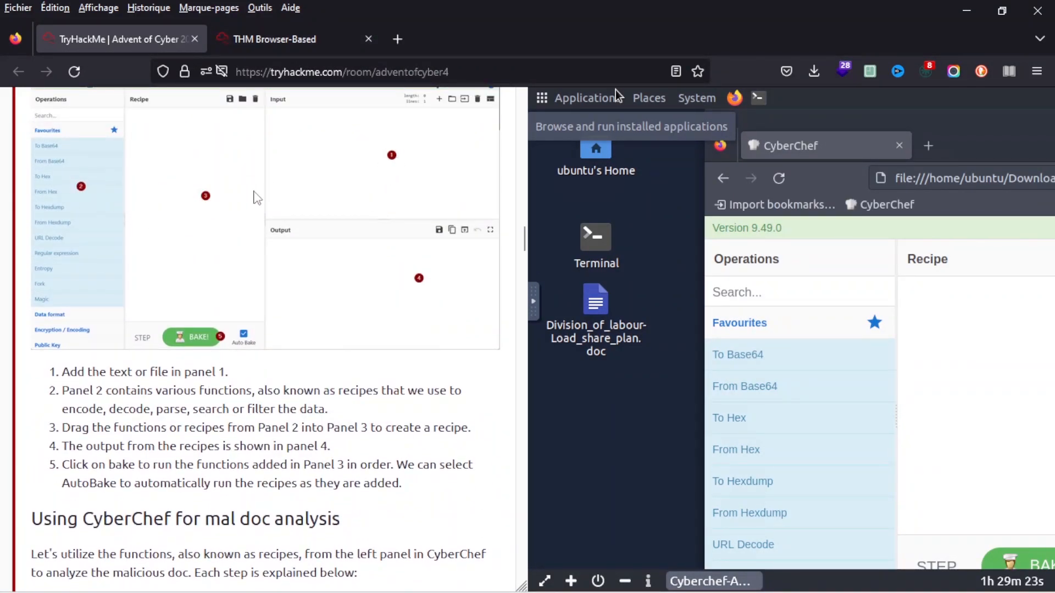
scroll(173, 370, down, 3)
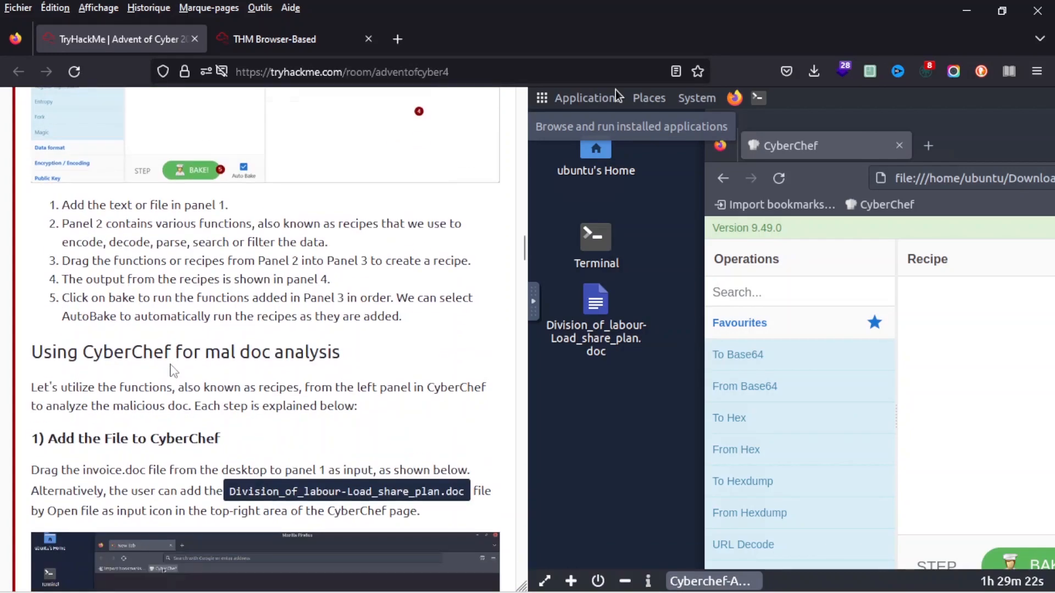
scroll(173, 371, down, 2)
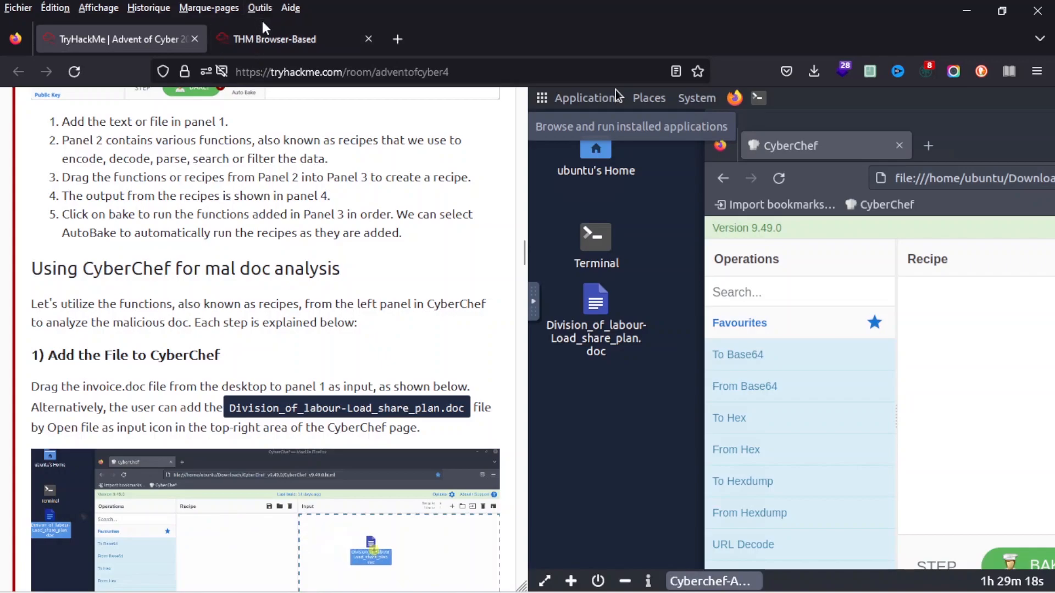
scroll(222, 253, up, 5)
click(277, 39)
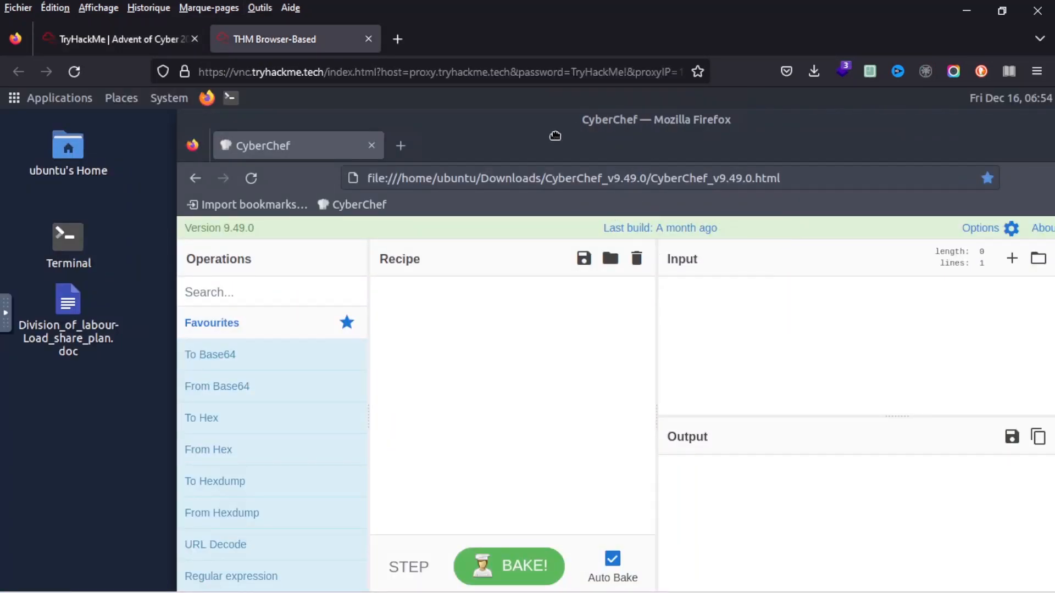
drag(526, 141, 392, 141)
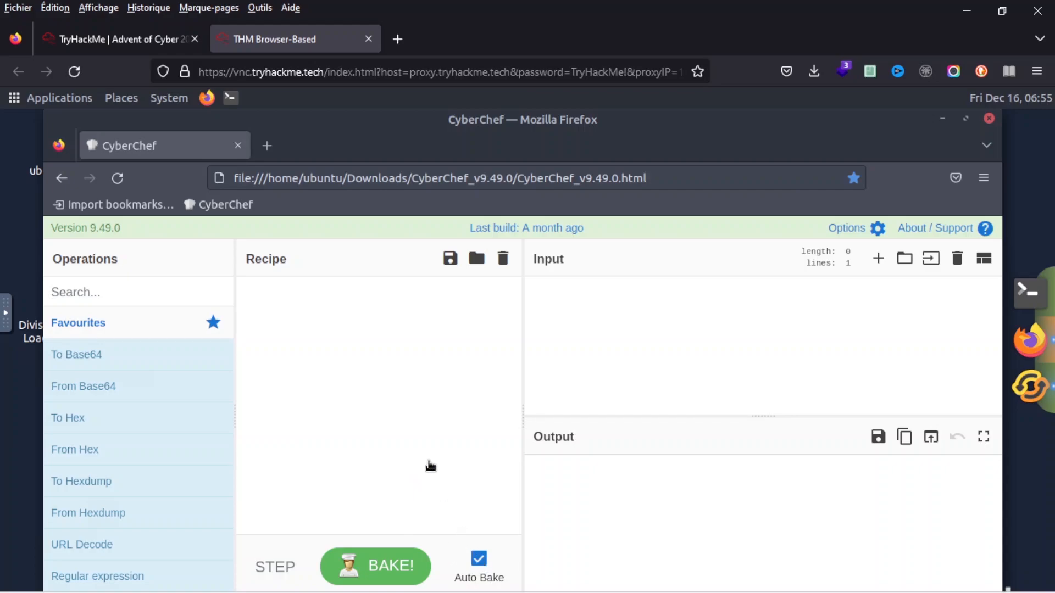
Following the Add the File instructions, load Division_of_labour-Load_share_plan.doc from the desktop as CyberChef's input and maximize the CyberChef window.
click(138, 37)
scroll(264, 330, down, 7)
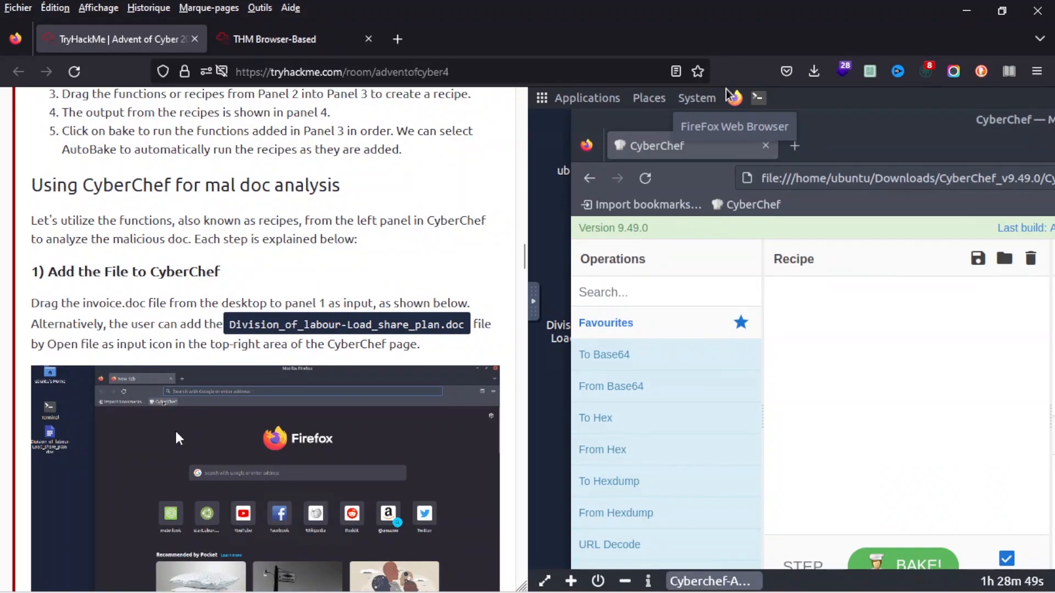
scroll(177, 433, down, 2)
scroll(177, 433, down, 2)
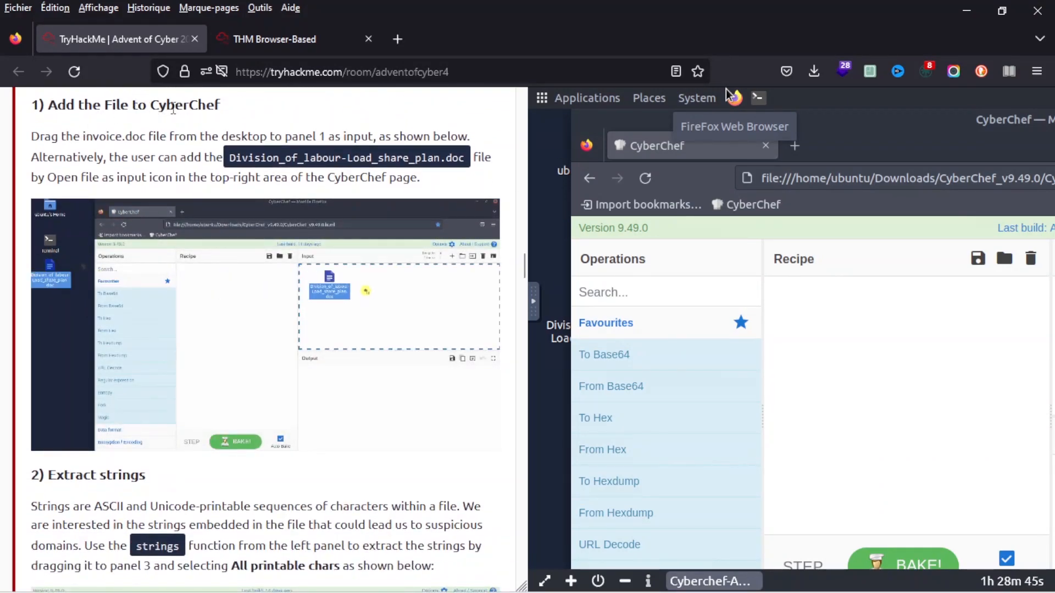
click(290, 46)
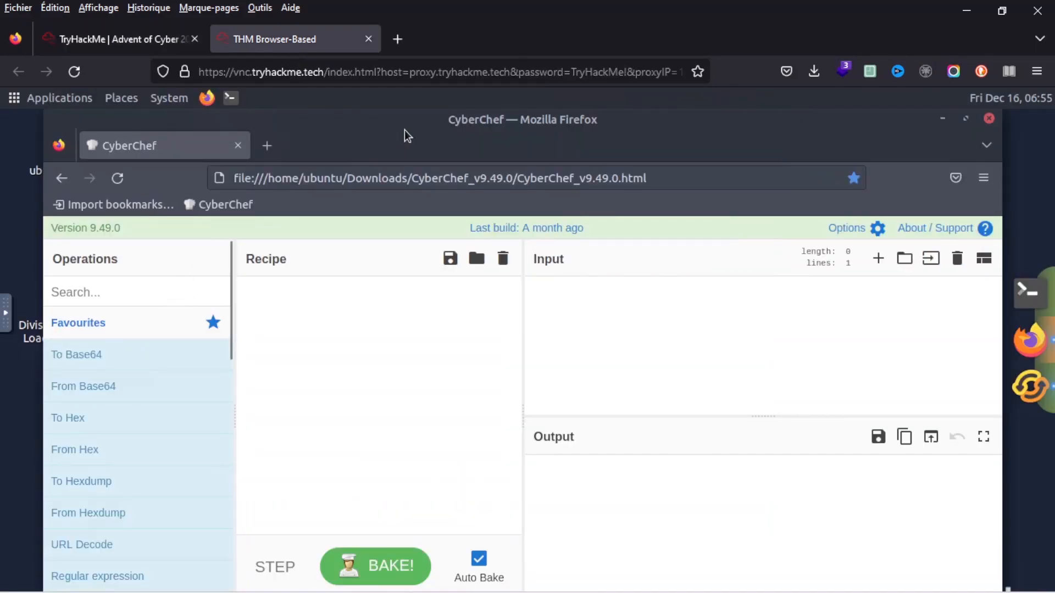
drag(418, 128, 458, 127)
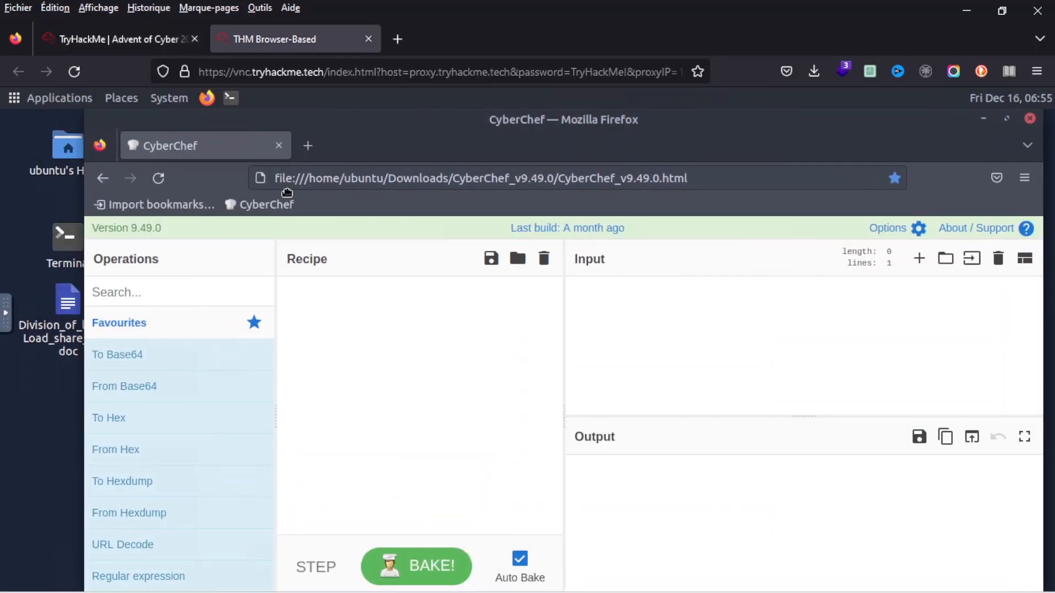
drag(71, 317, 682, 335)
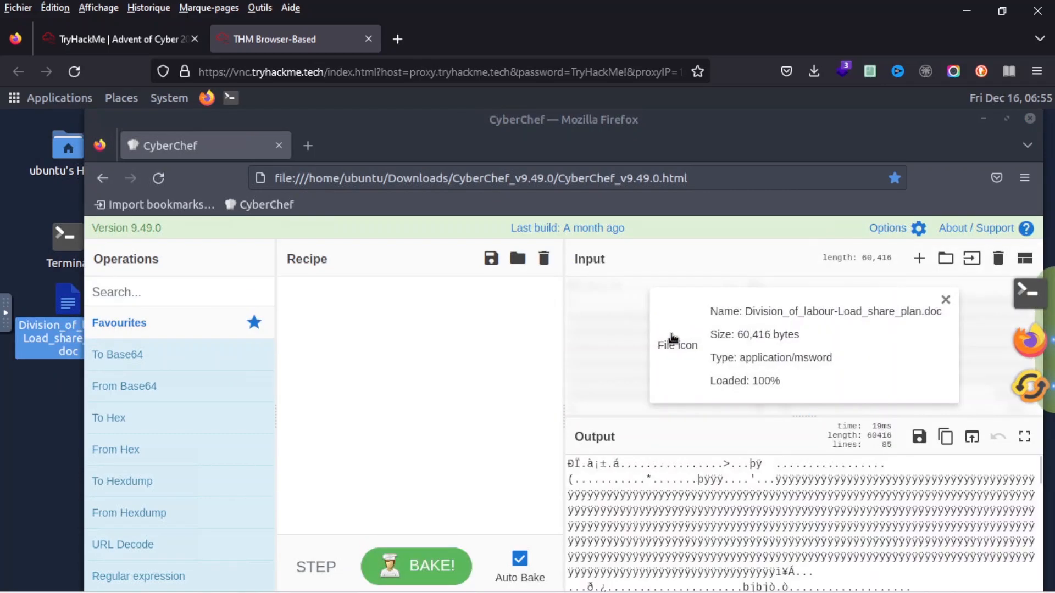
click(1008, 120)
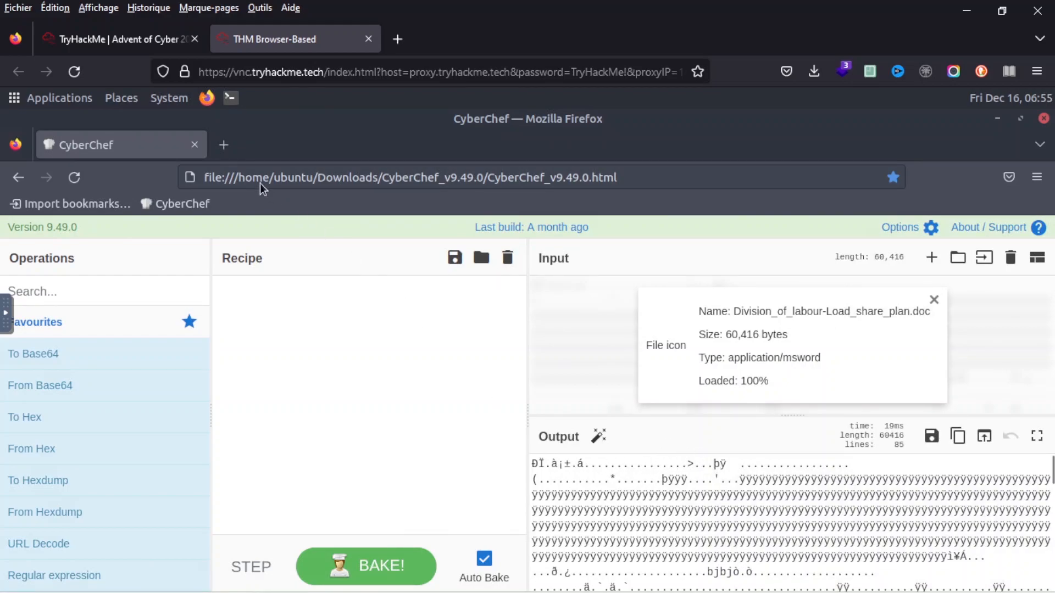
Following the Extract strings instructions, search the operations for "String" and add the Strings operation to the recipe.
click(147, 39)
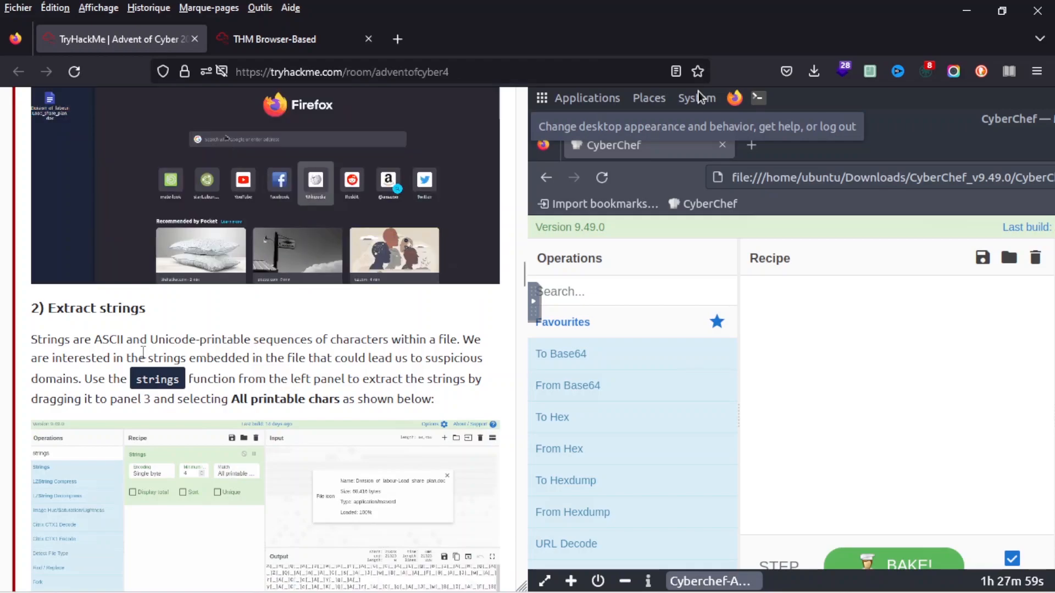
scroll(149, 357, down, 3)
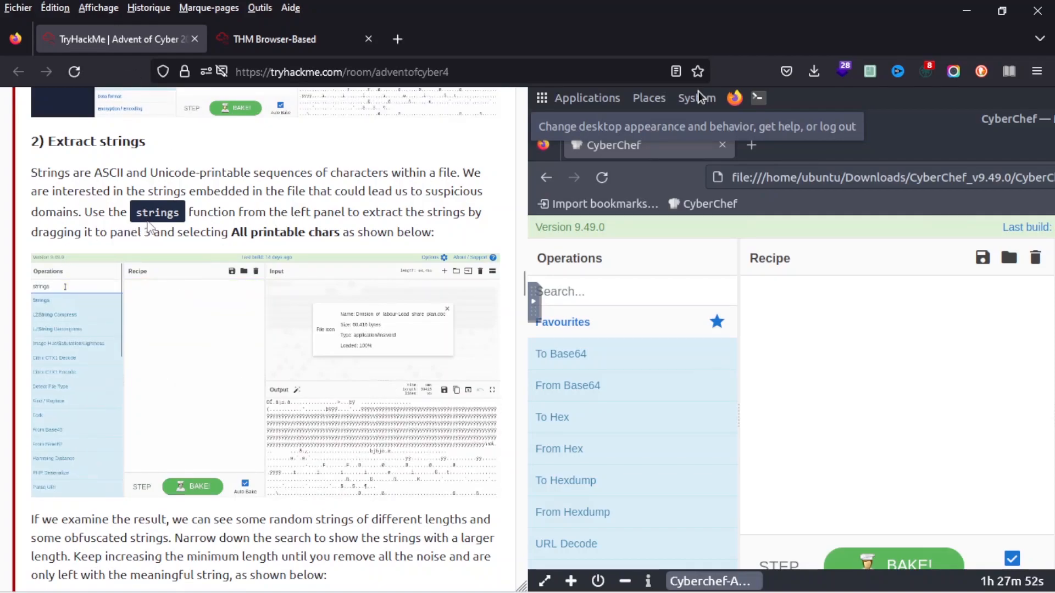
drag(108, 173, 450, 208)
click(451, 208)
drag(320, 191, 67, 212)
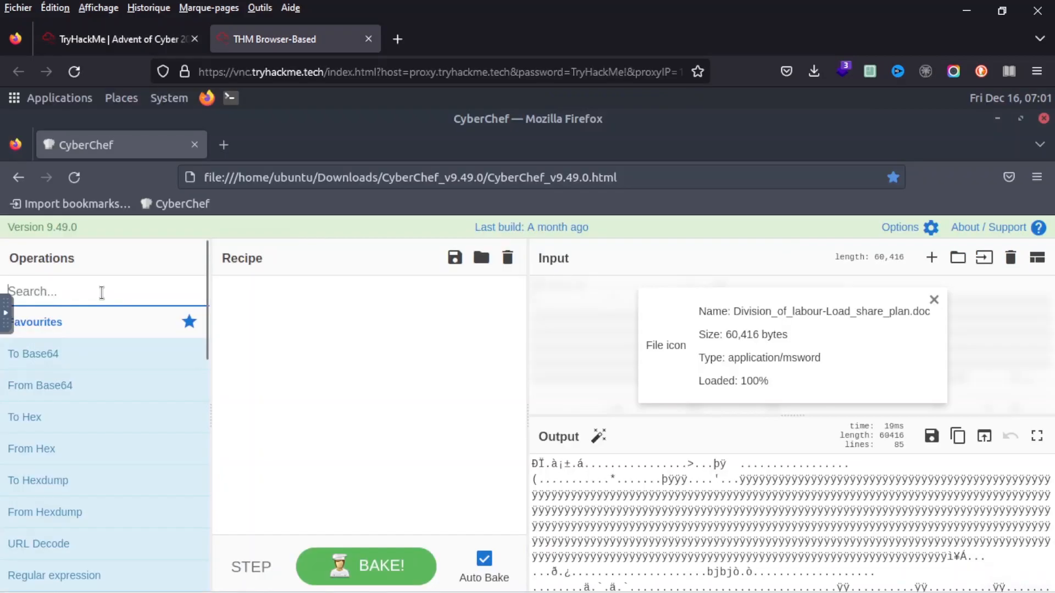
text(S)
text(tring)
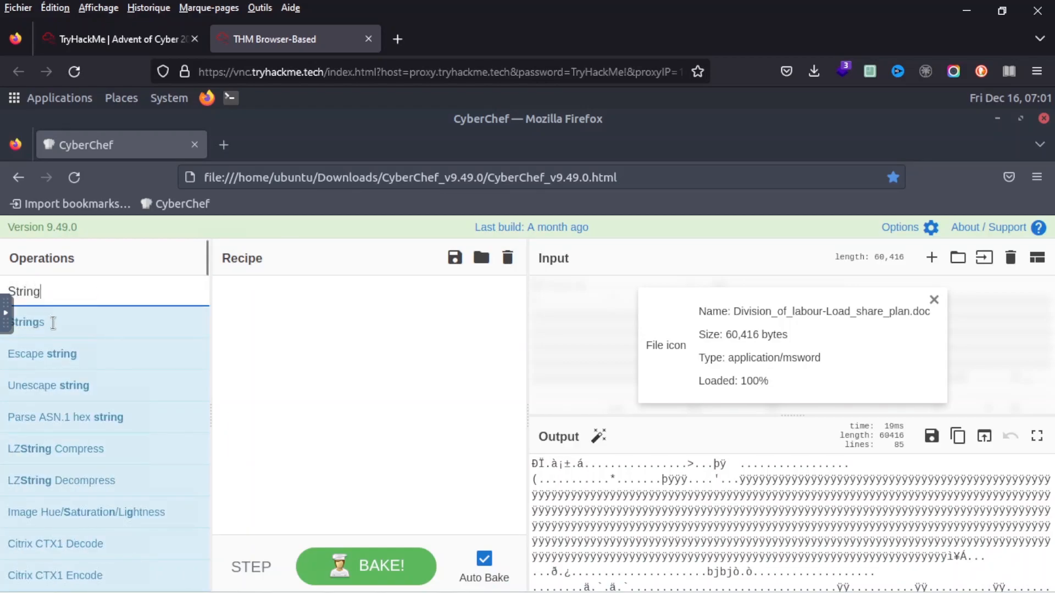
drag(199, 317, 275, 298)
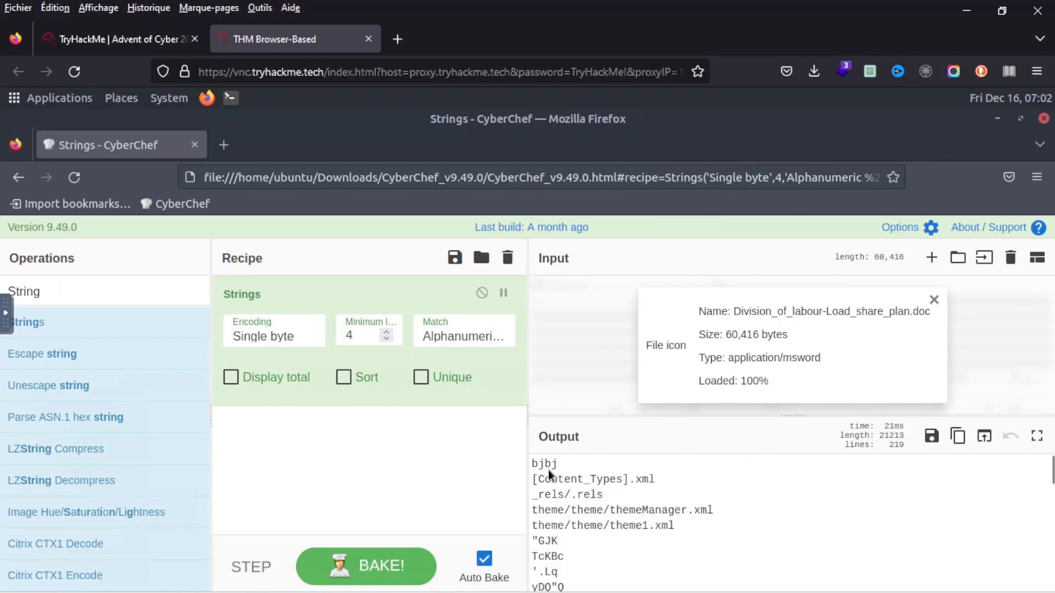
Examine the extracted strings in the output and read the task's guidance on increasing the minimum string length.
scroll(578, 517, down, 10)
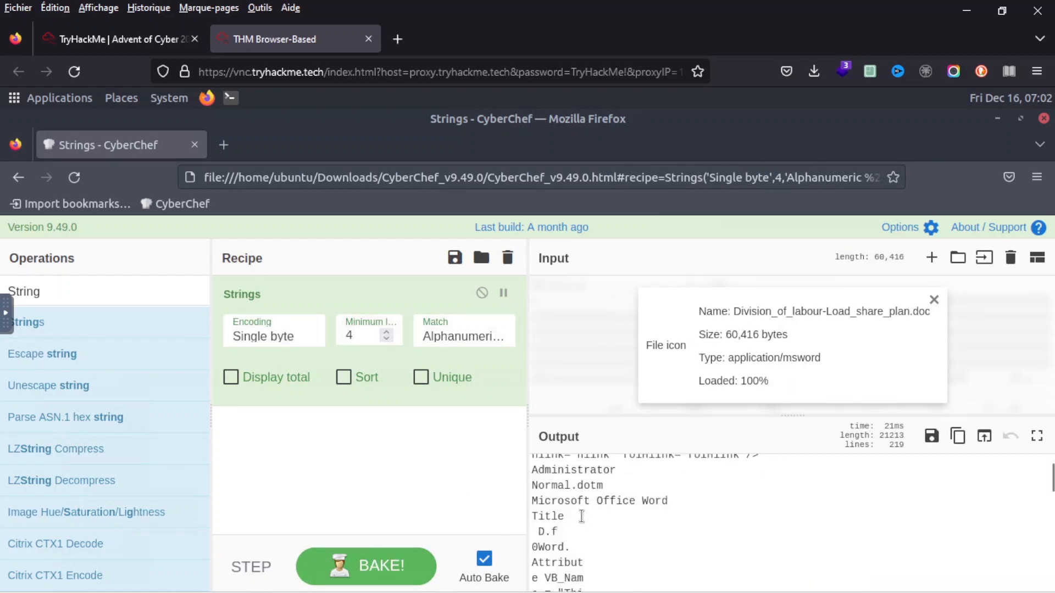
scroll(581, 516, down, 5)
scroll(582, 514, up, 4)
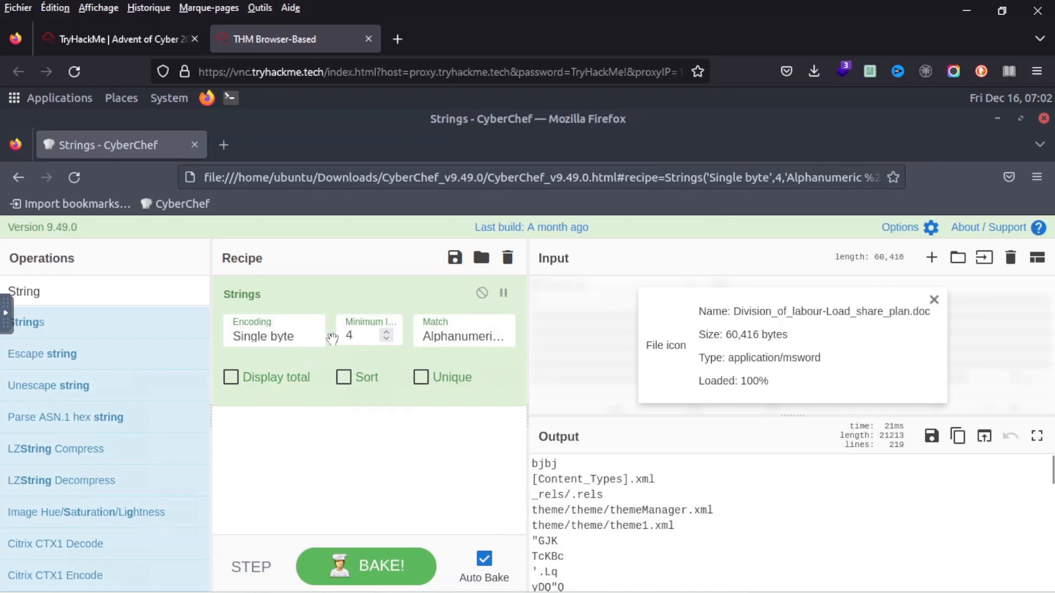
click(118, 38)
scroll(236, 285, down, 6)
scroll(236, 285, up, 10)
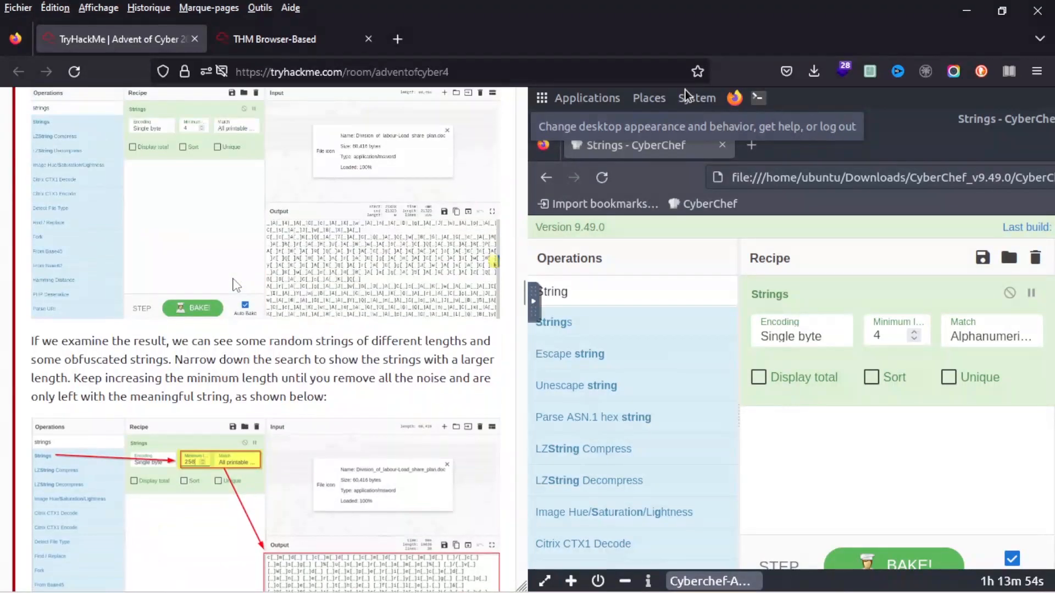
scroll(237, 285, down, 2)
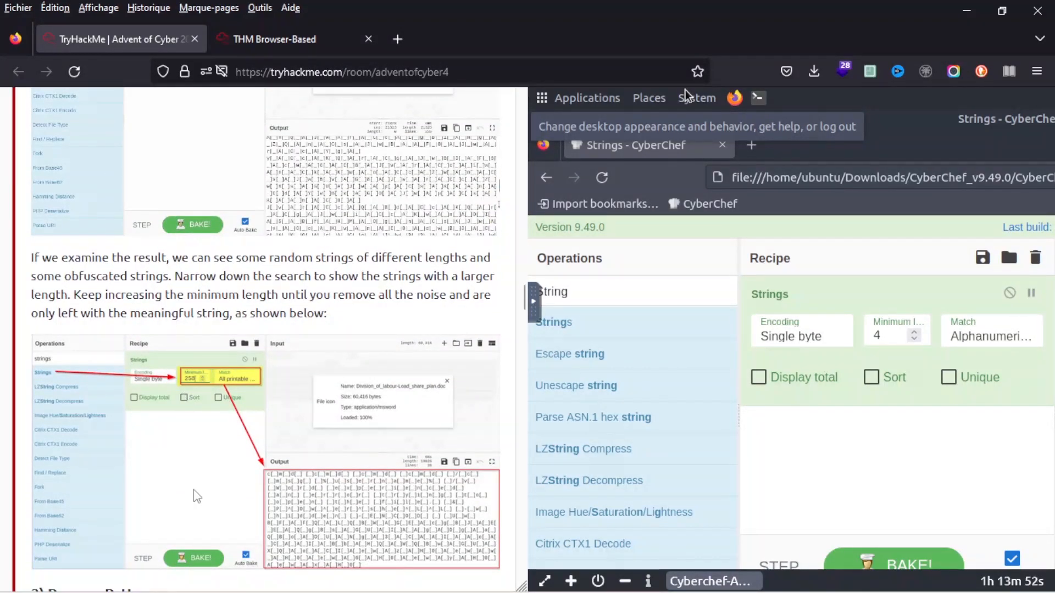
scroll(197, 496, down, 6)
scroll(200, 462, up, 5)
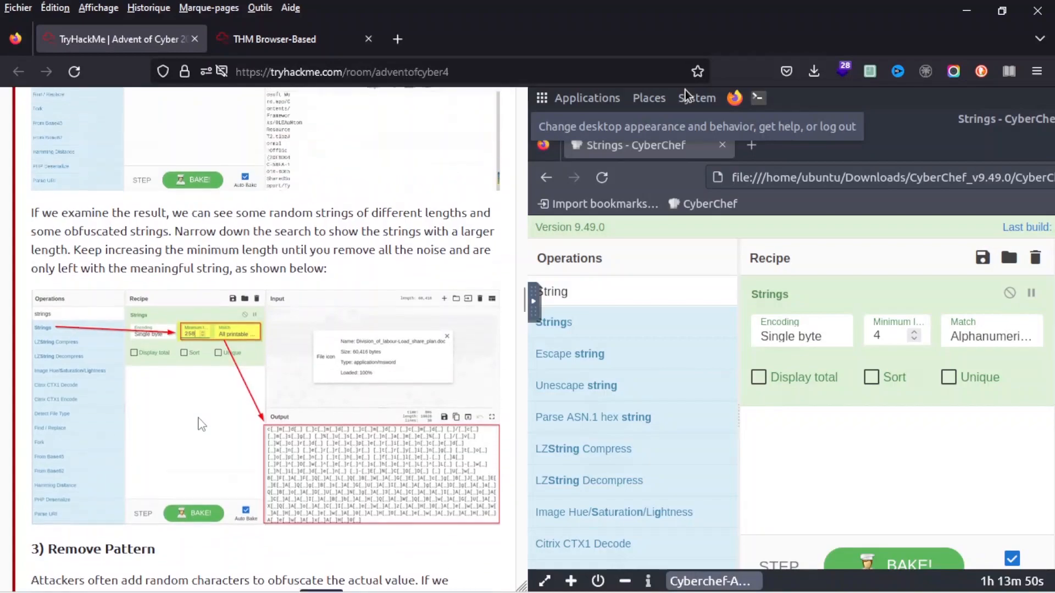
scroll(202, 424, up, 4)
scroll(202, 424, down, 4)
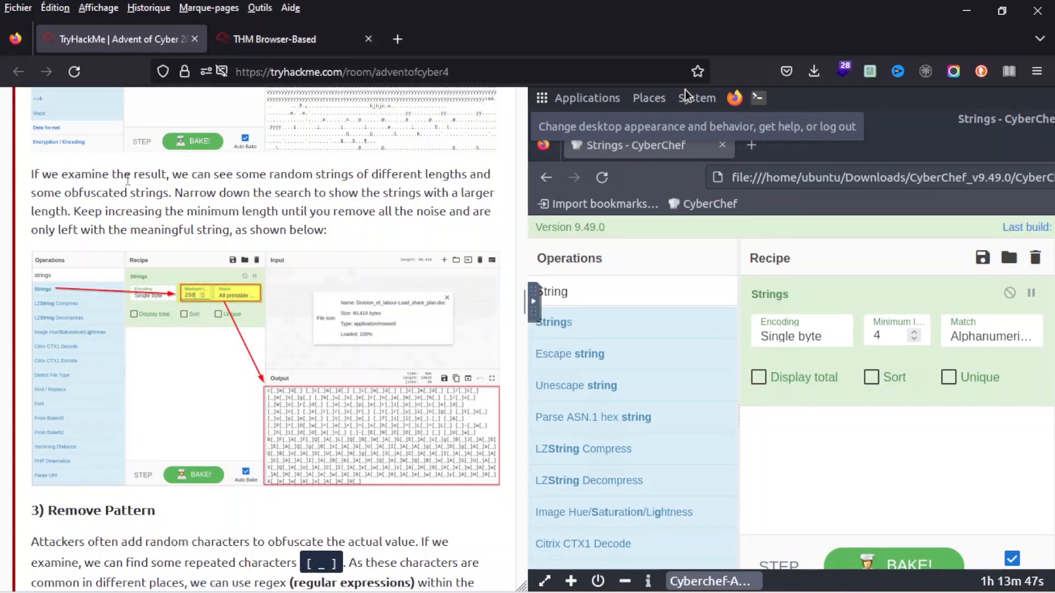
drag(106, 211, 233, 230)
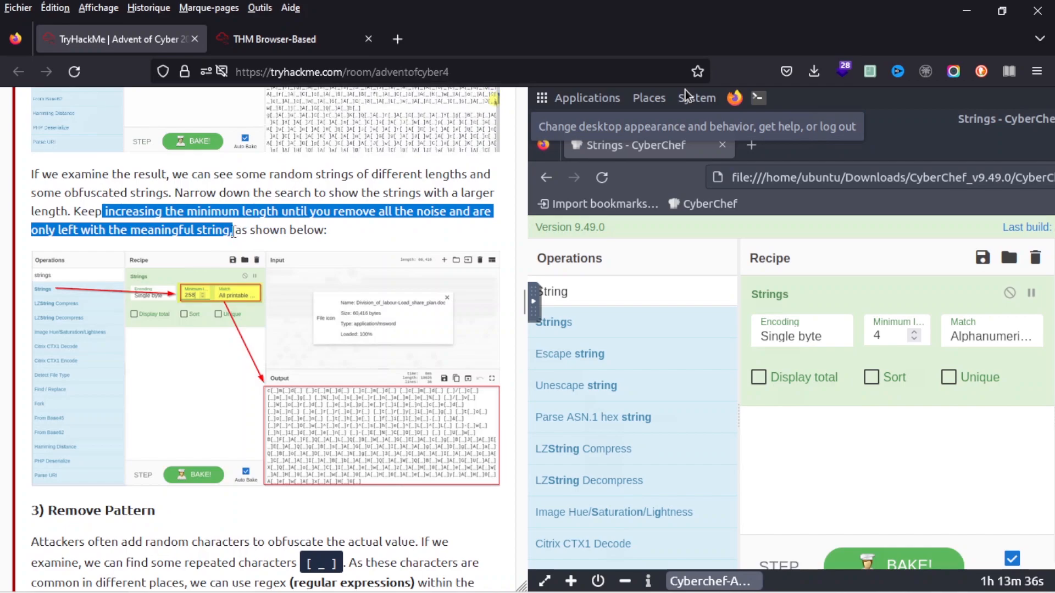
Increase the Strings operation's minimum length to 11 in the CyberChef recipe.
click(252, 38)
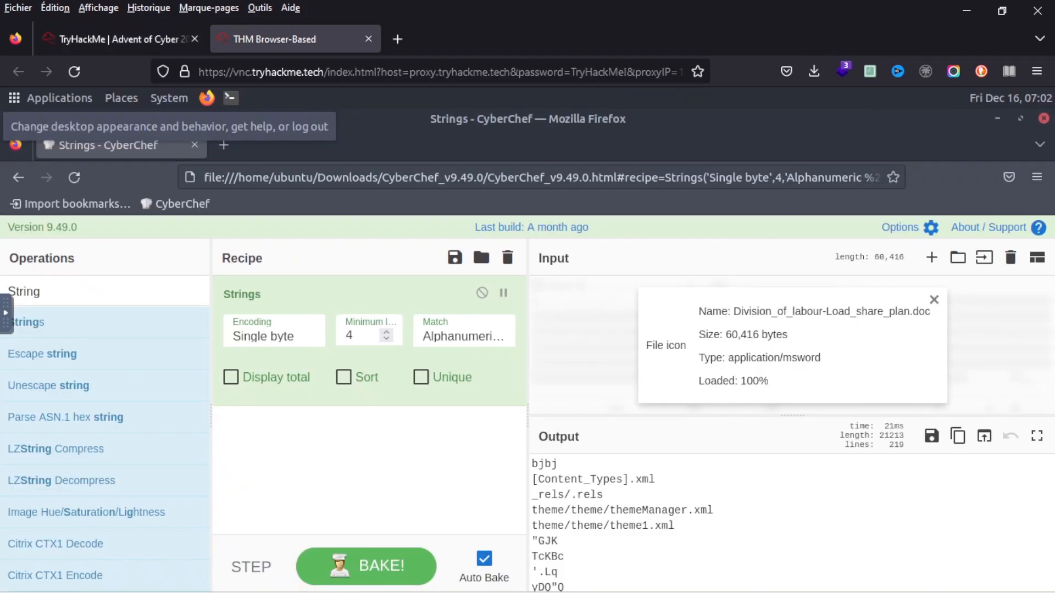
click(385, 335)
click(385, 335)
click(384, 335)
click(385, 335)
click(384, 335)
click(384, 335)
click(385, 334)
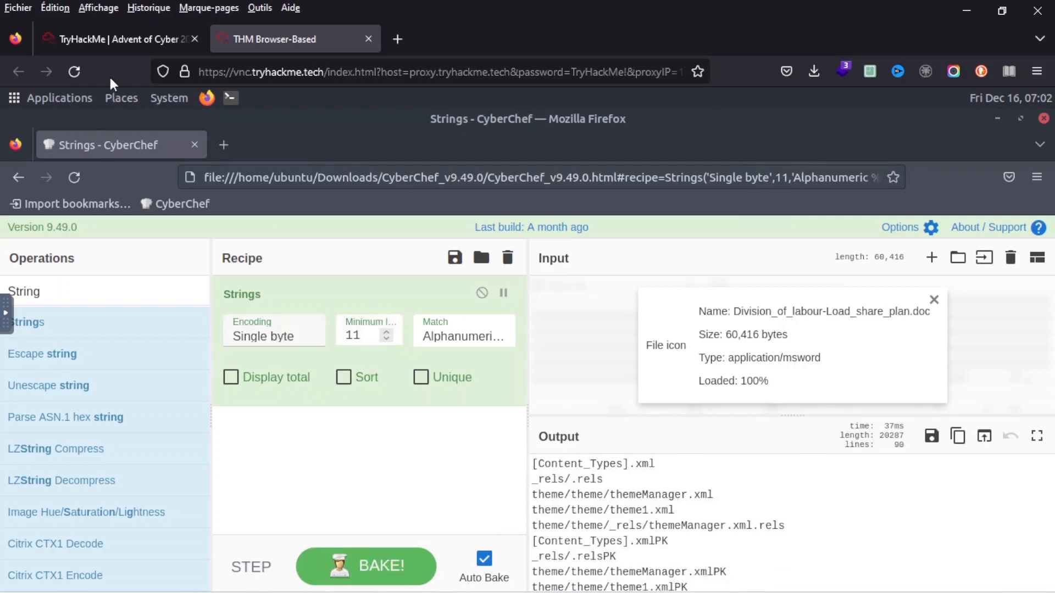
Following the room's example for the Strings operation, set its match type to All printable chars (A).
click(118, 35)
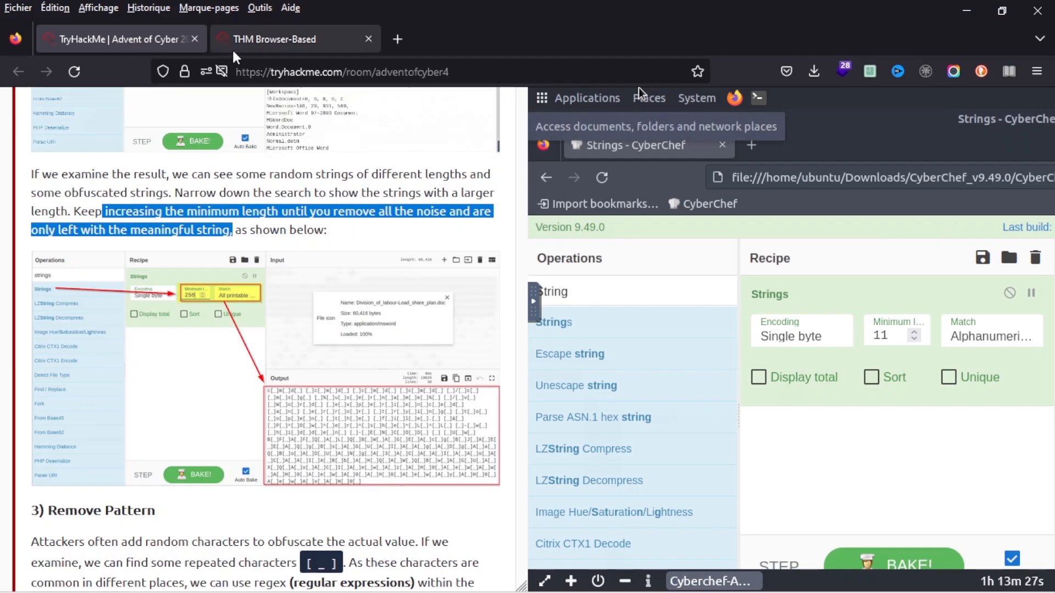
click(262, 37)
click(450, 330)
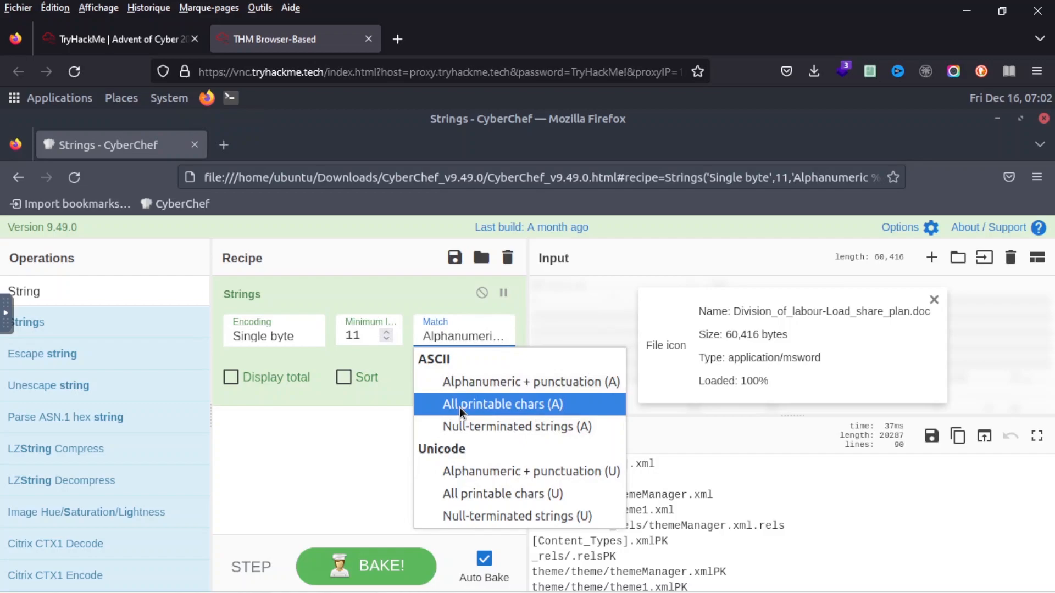
click(459, 408)
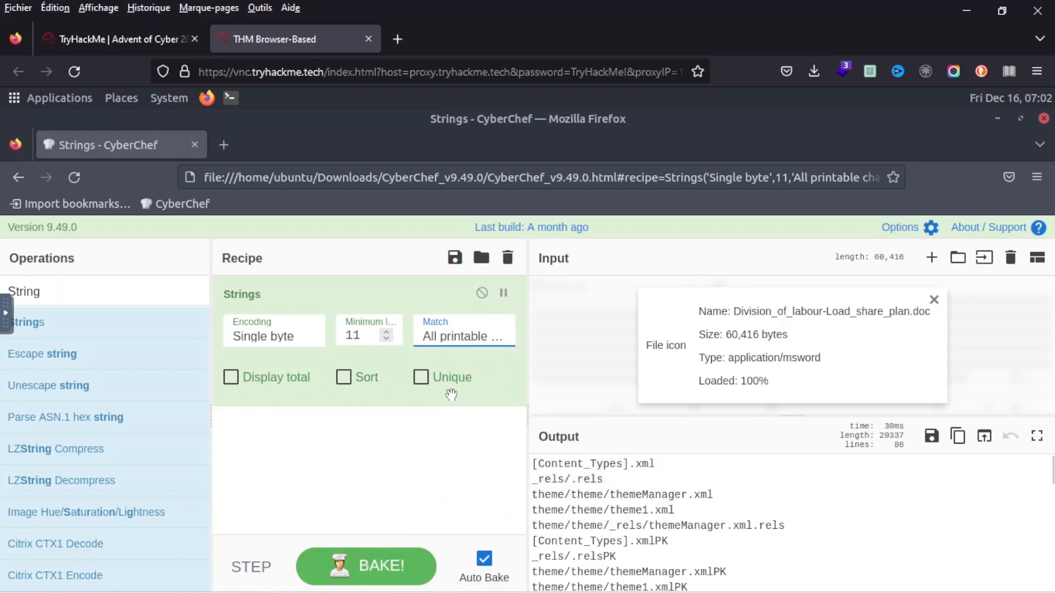
Increase the minimum length of the Strings operation to 20.
click(389, 332)
click(390, 332)
click(389, 332)
click(390, 332)
click(390, 332)
click(390, 332)
click(390, 332)
click(392, 332)
click(391, 332)
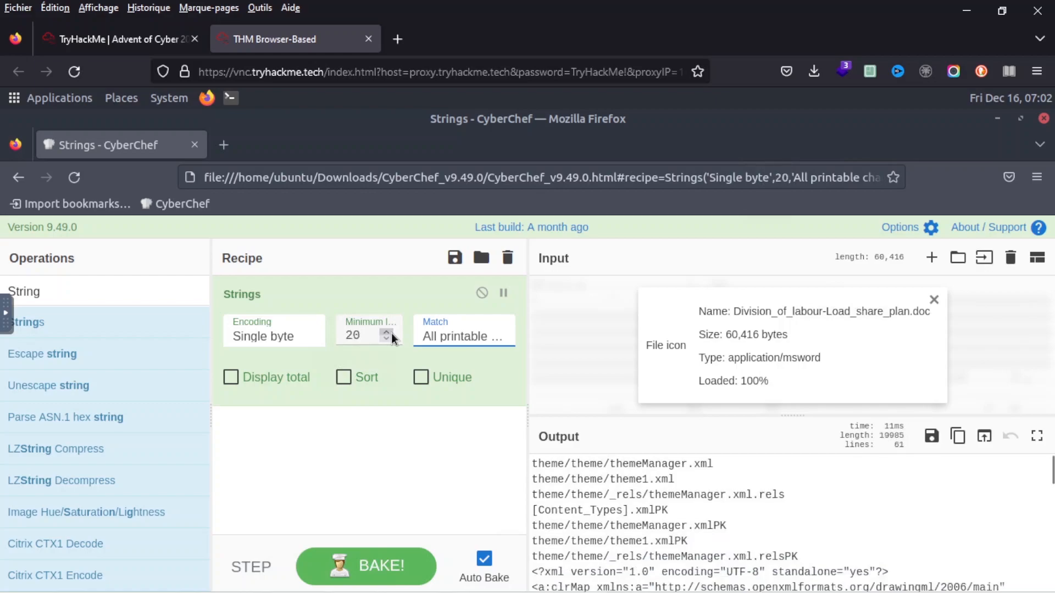
Set the Strings operation's minimum length to 258.
click(353, 336)
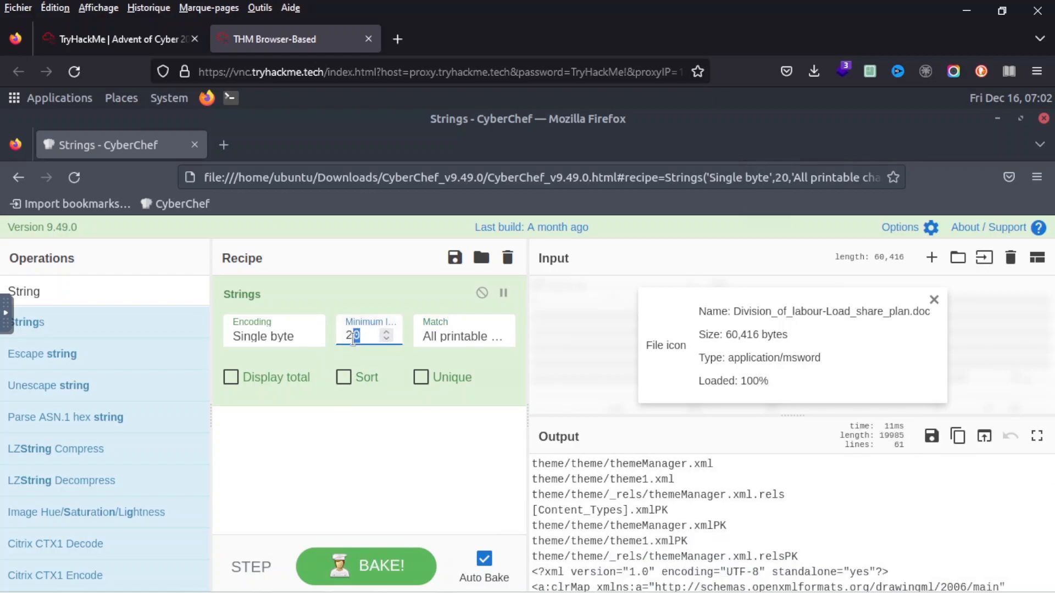
text(()
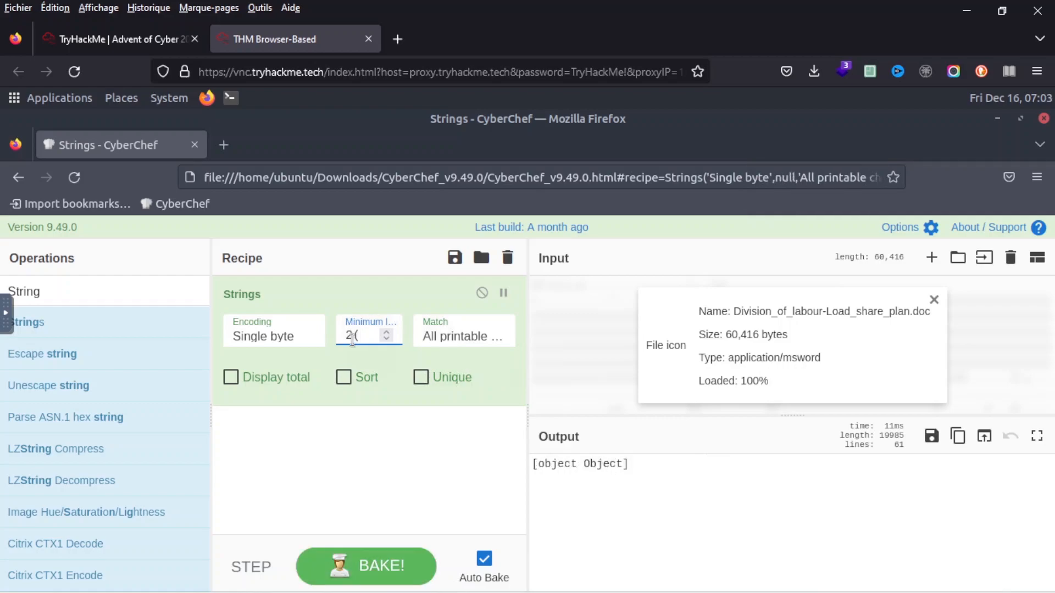
key(BackSpace)
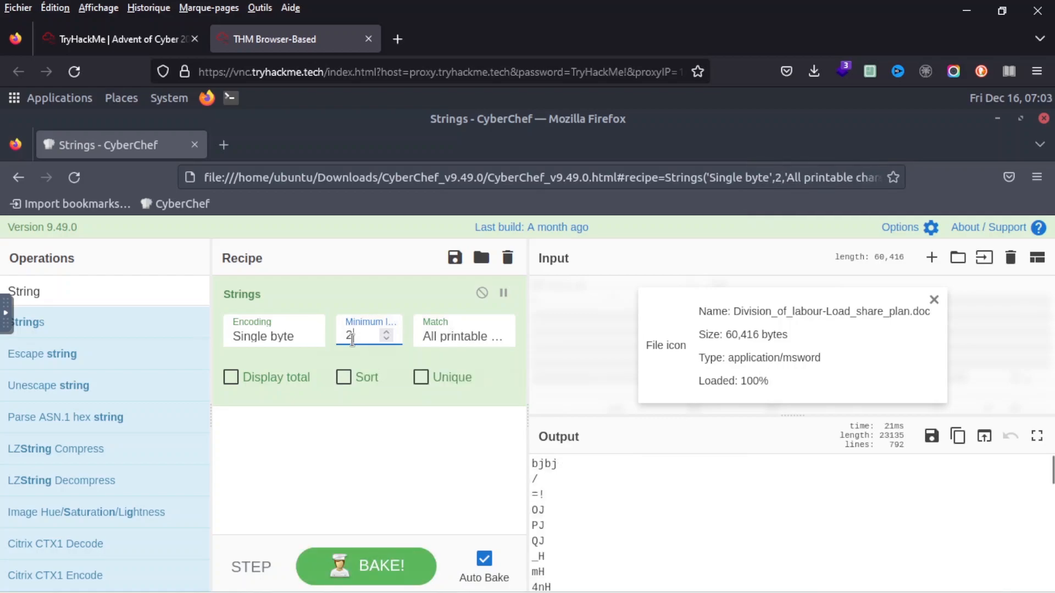
text(58)
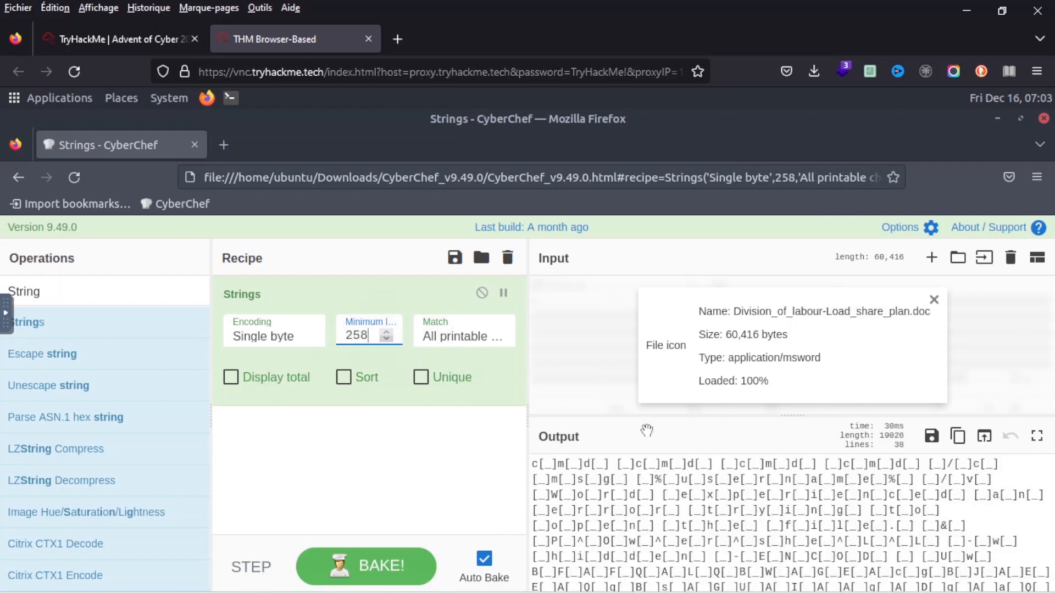
Check the start of the Remove Pattern section and copy the repeated characters [_] from the CyberChef output.
click(78, 26)
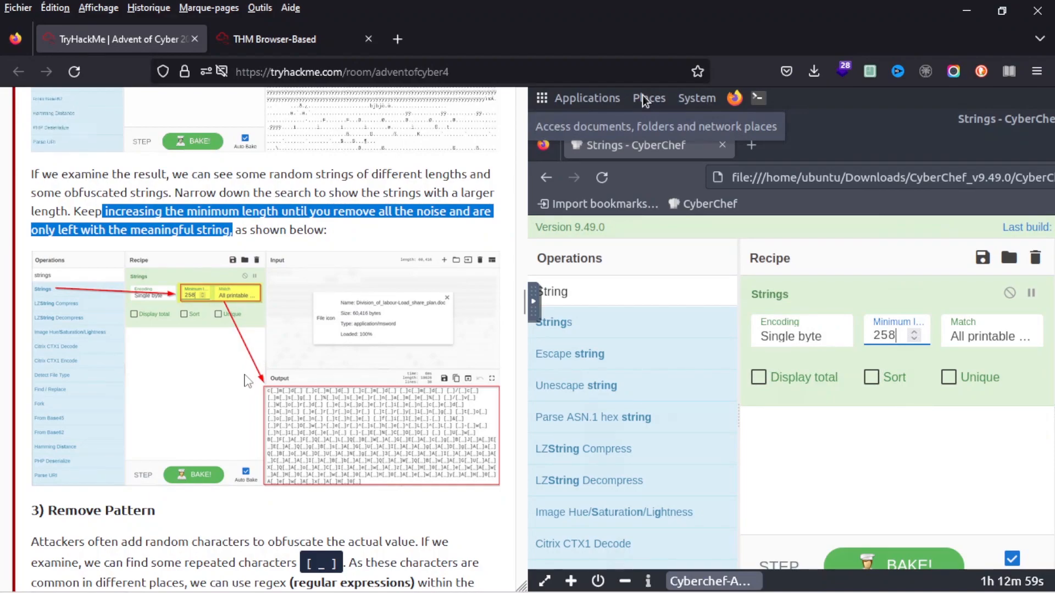
scroll(245, 377, down, 2)
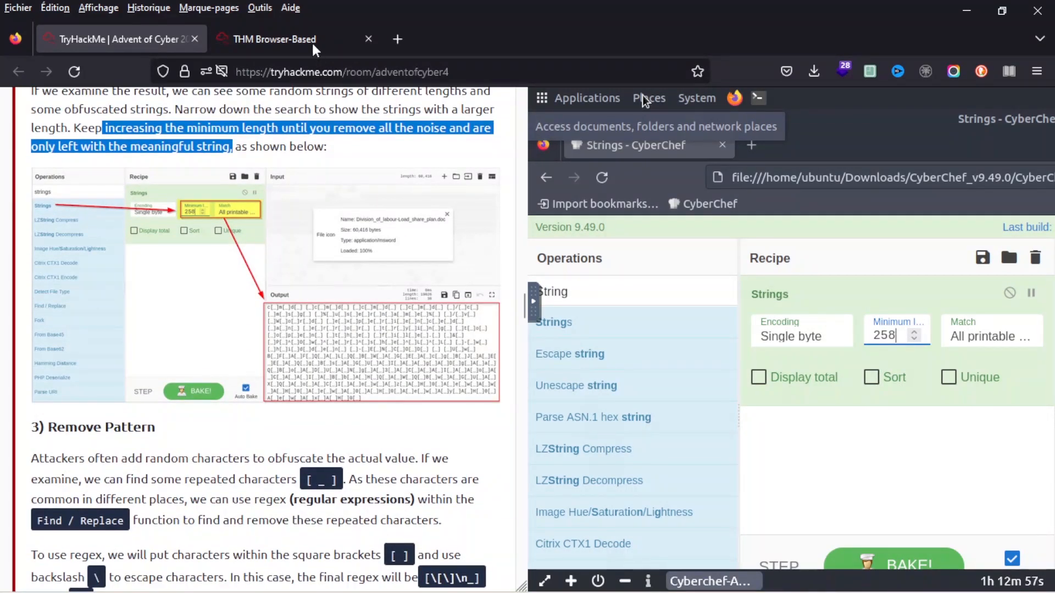
click(285, 39)
drag(541, 466, 555, 466)
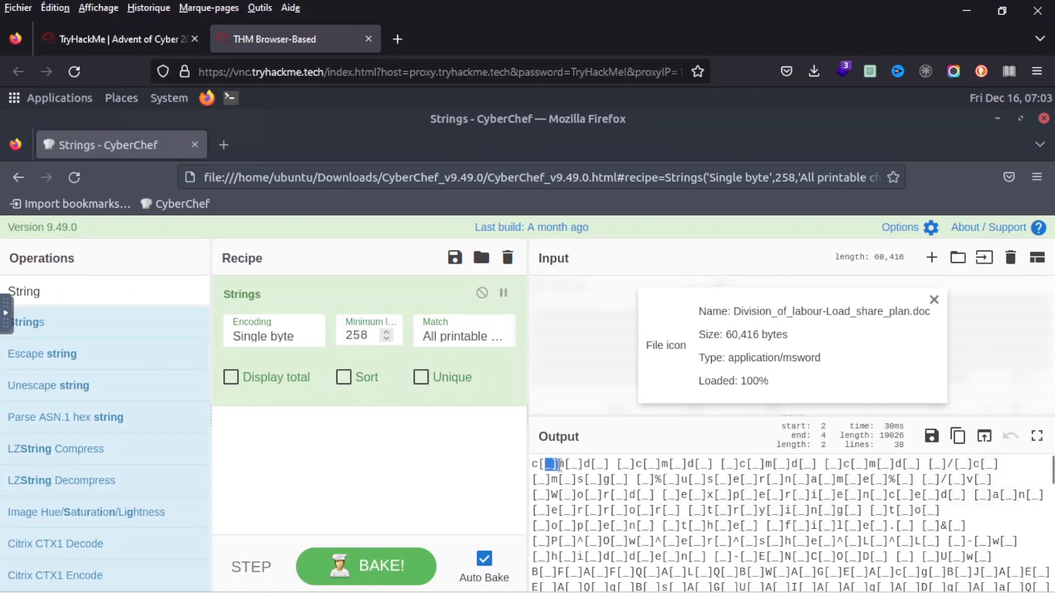
shift+click(536, 466)
right_click(558, 467)
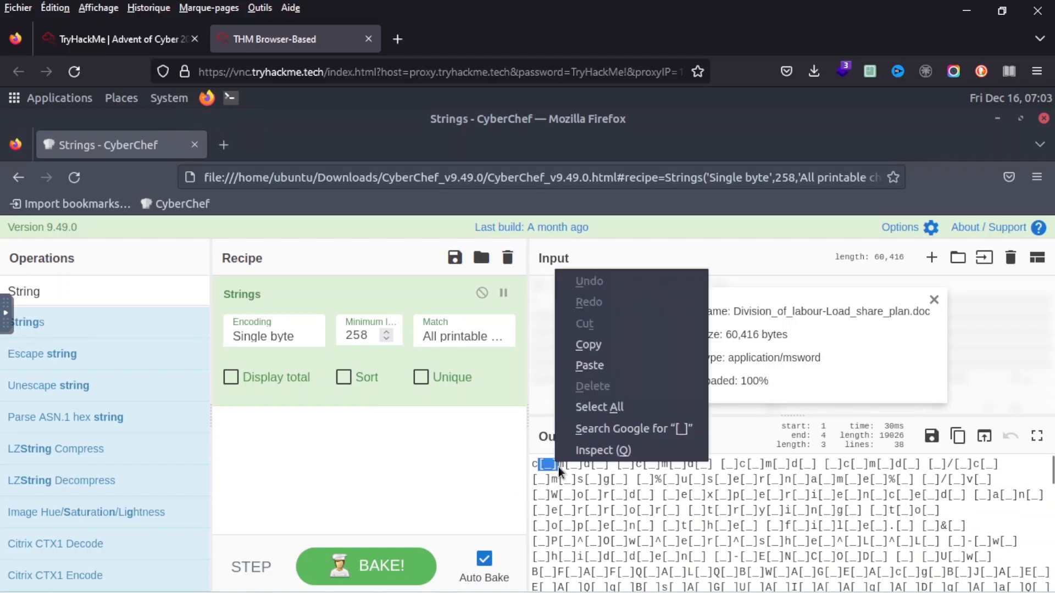
click(585, 345)
Read the Remove Pattern instructions in the TryHackMe room and copy the final regex [\[\]\n_].
click(90, 41)
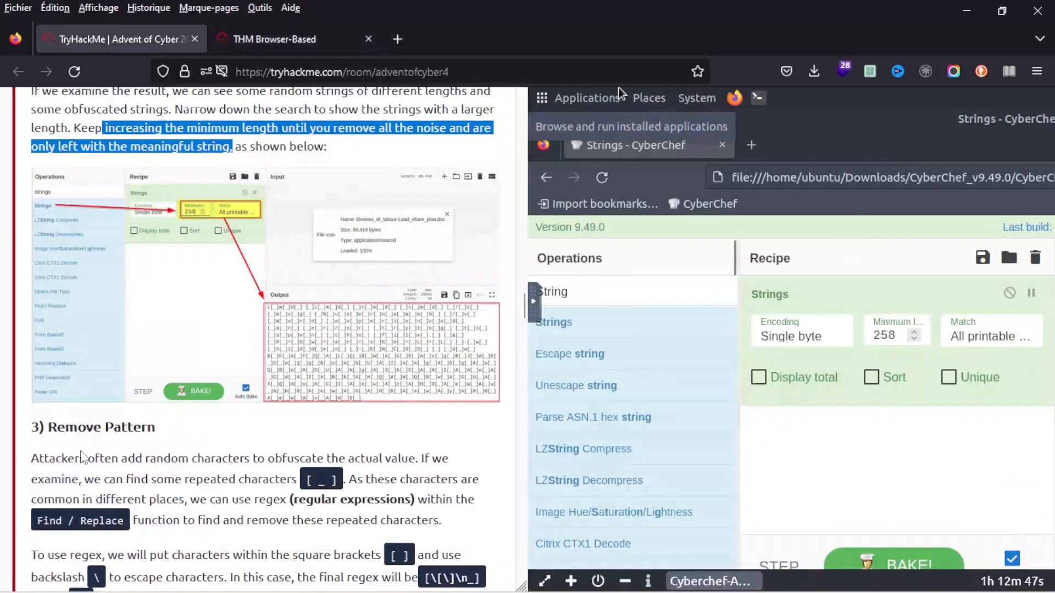
scroll(118, 456, down, 3)
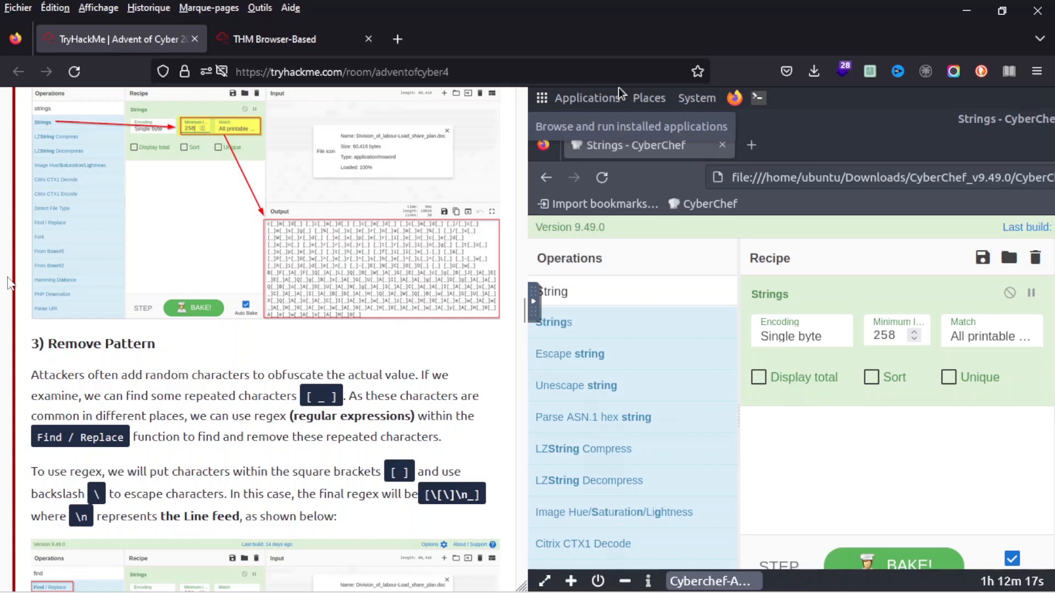
scroll(118, 394, down, 2)
scroll(118, 395, down, 3)
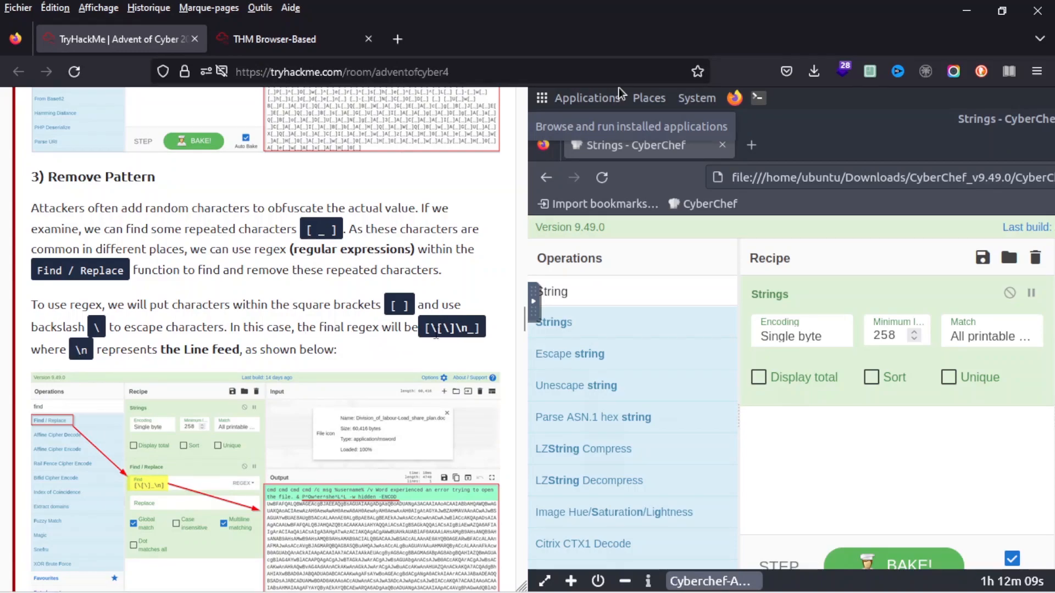
drag(432, 328, 451, 328)
click(456, 328)
drag(456, 328, 481, 329)
right_click(438, 339)
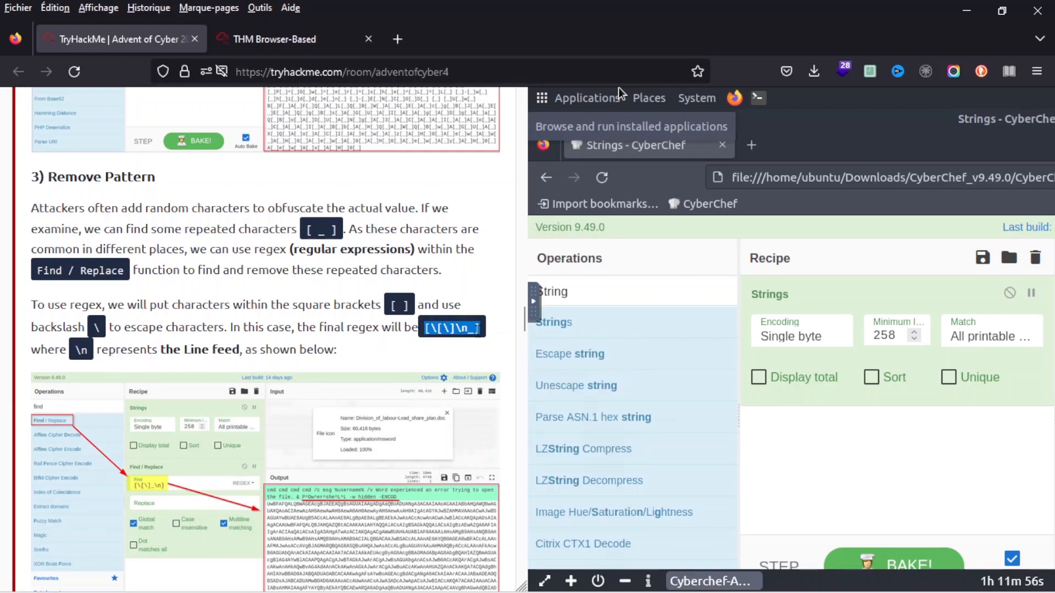
right_click(468, 324)
click(484, 344)
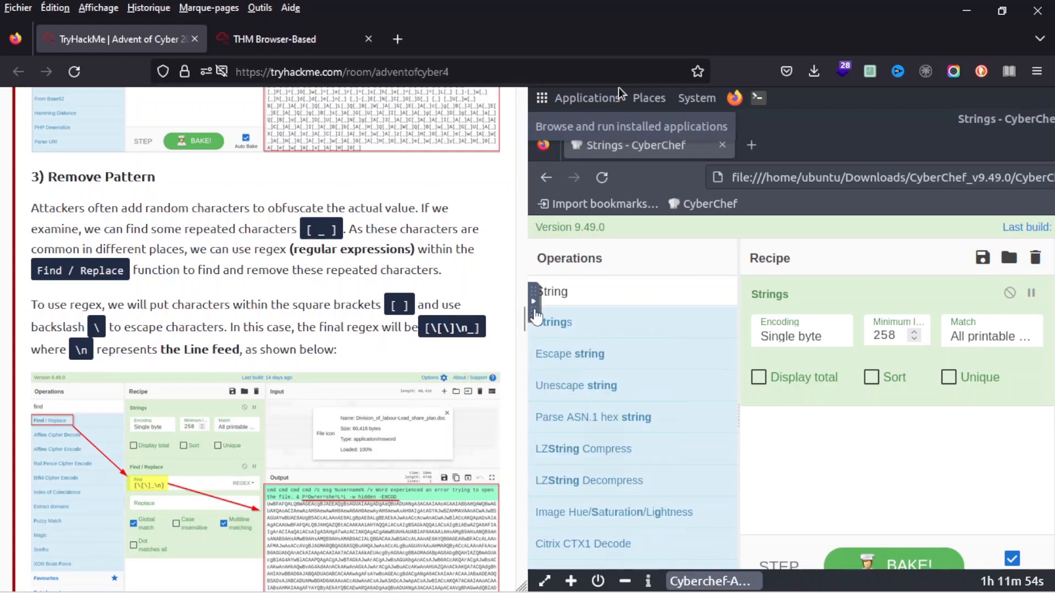
Transfer the copied regex [\[\]\n_] into the remote machine's clipboard.
click(536, 317)
click(555, 346)
drag(630, 318, 572, 306)
key(ctrl+v)
In the full-size CyberChef view, search the operations for "Find" and add Find / Replace to the recipe after Strings.
click(308, 47)
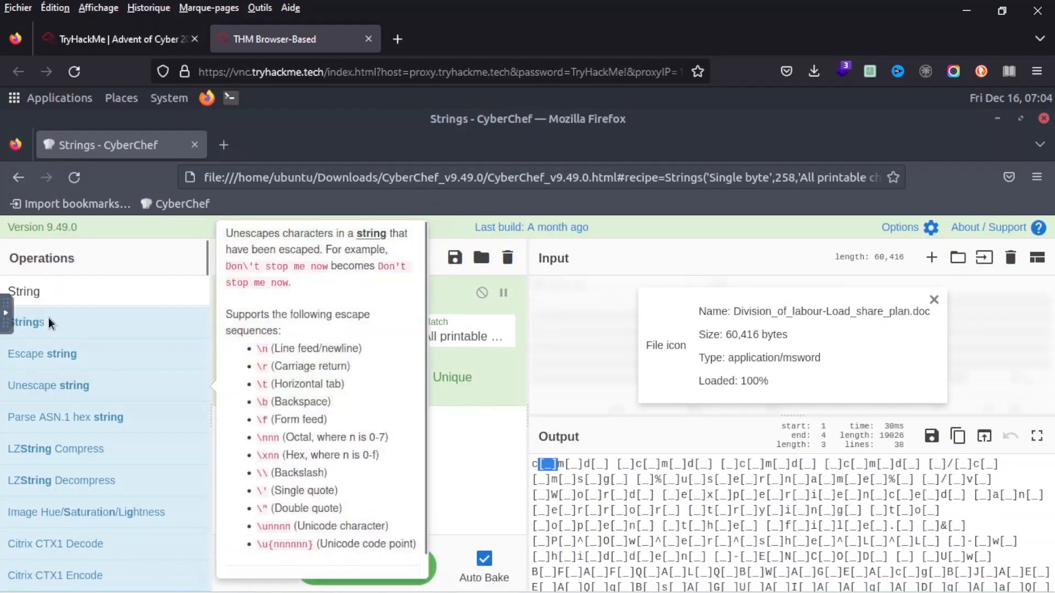
click(56, 295)
key(BackSpace)
key(BackSpace)
key(BackSpace)
key(BackSpace)
key(BackSpace)
key(BackSpace)
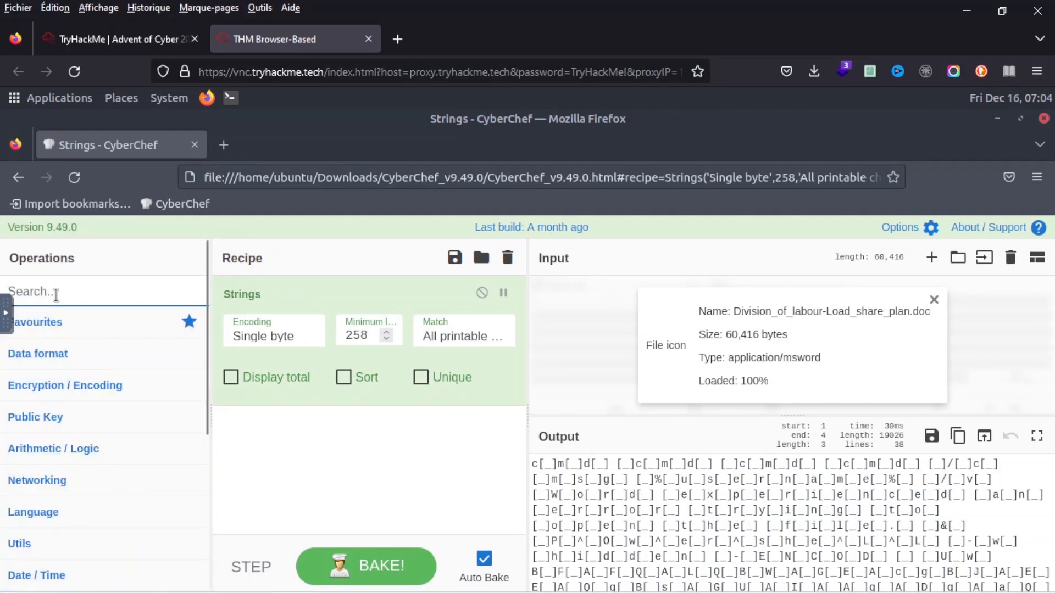
text(Find)
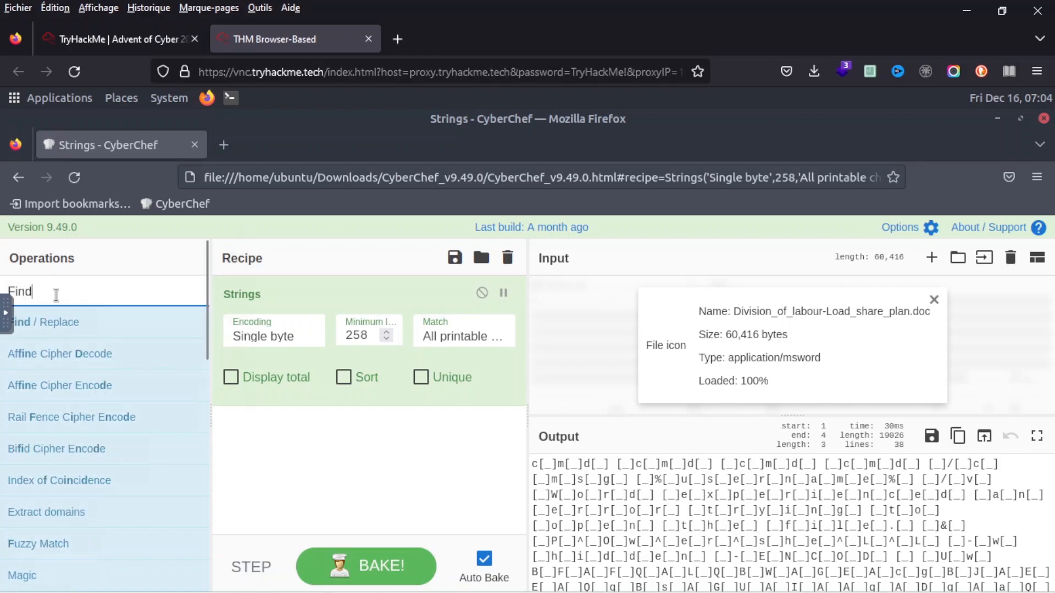
mouse_move(66, 323)
drag(66, 322, 277, 437)
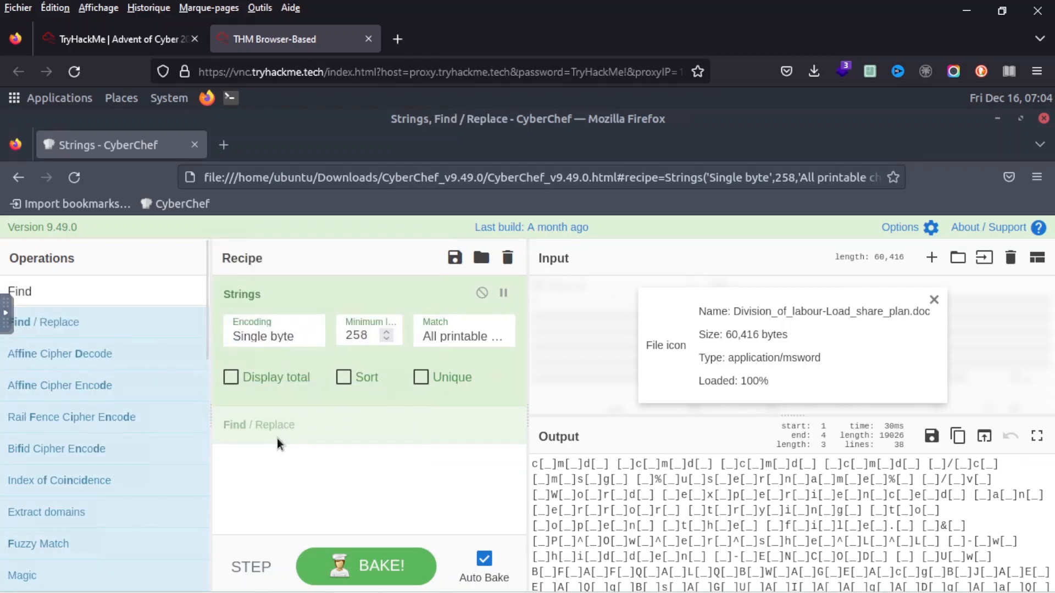
Enter the regex [\[\]\n_] as the Find pattern of the Find / Replace operation.
click(278, 462)
click(276, 462)
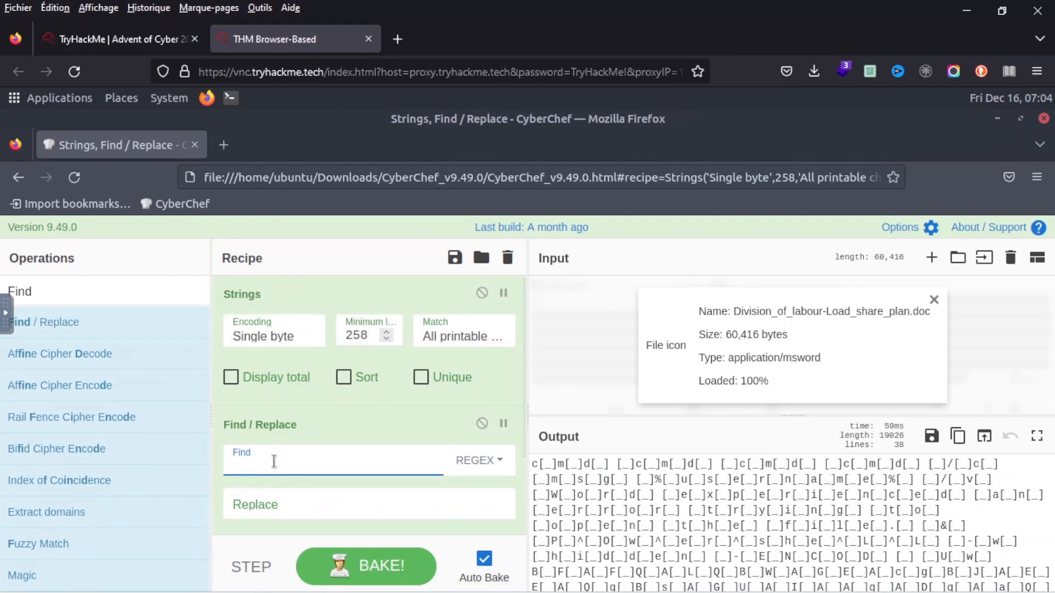
key(ctrl+v)
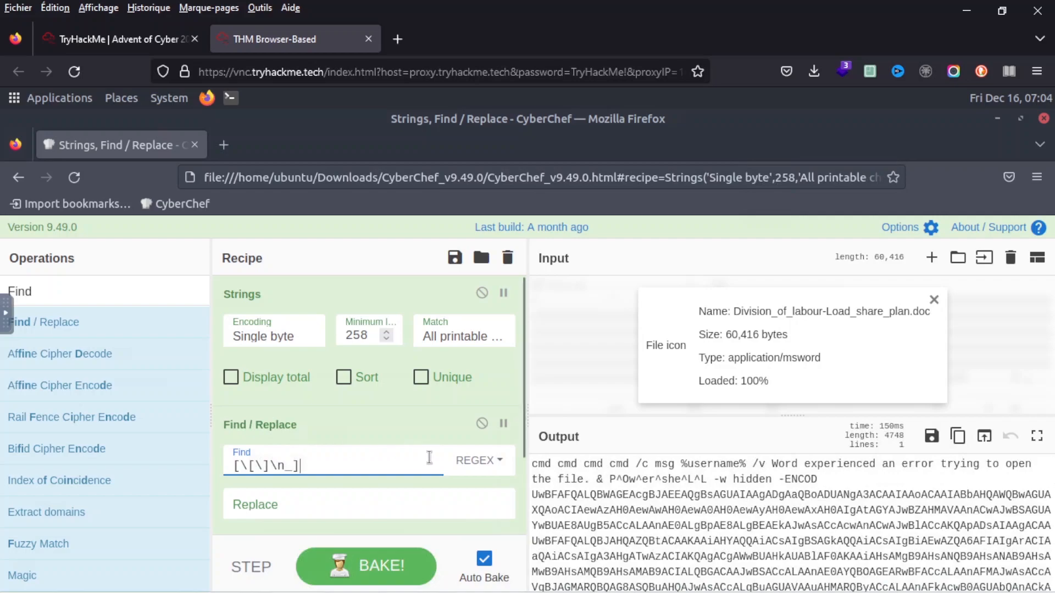
Set and remove a breakpoint on Find / Replace to compare the output with and without the pattern removal.
click(573, 466)
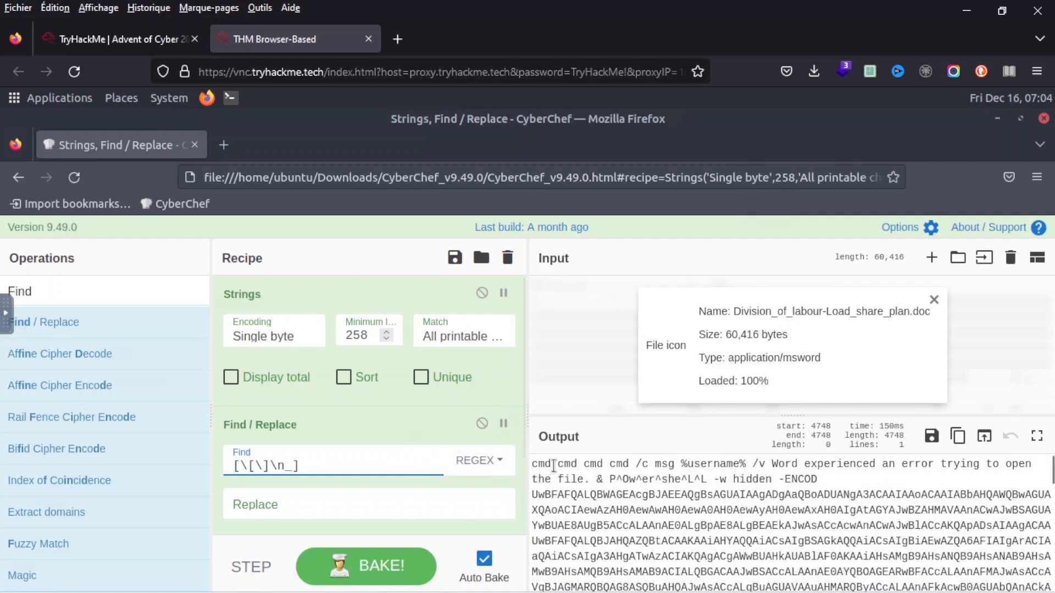
click(503, 426)
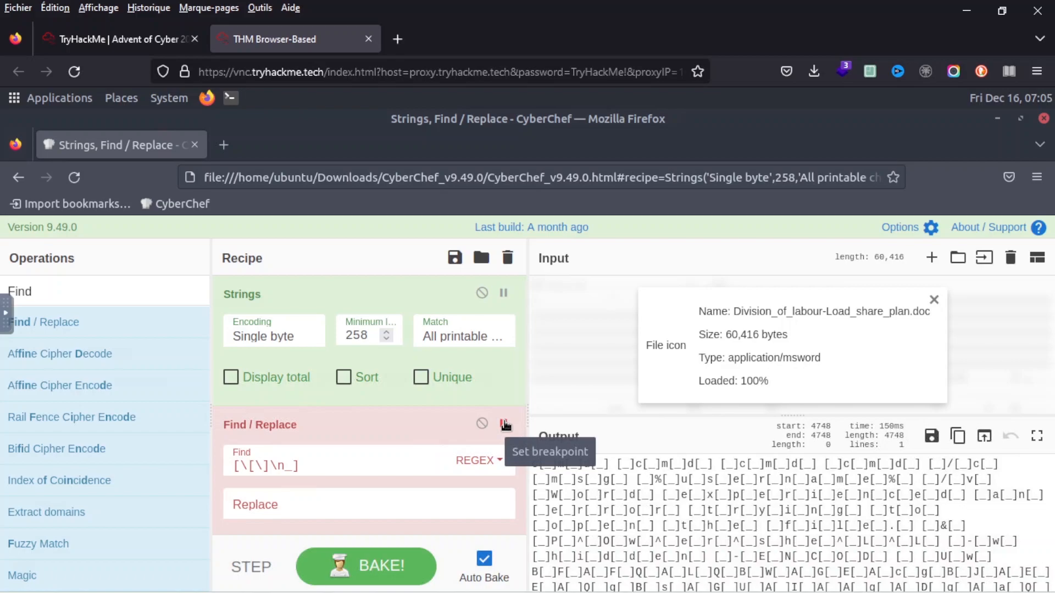
click(505, 424)
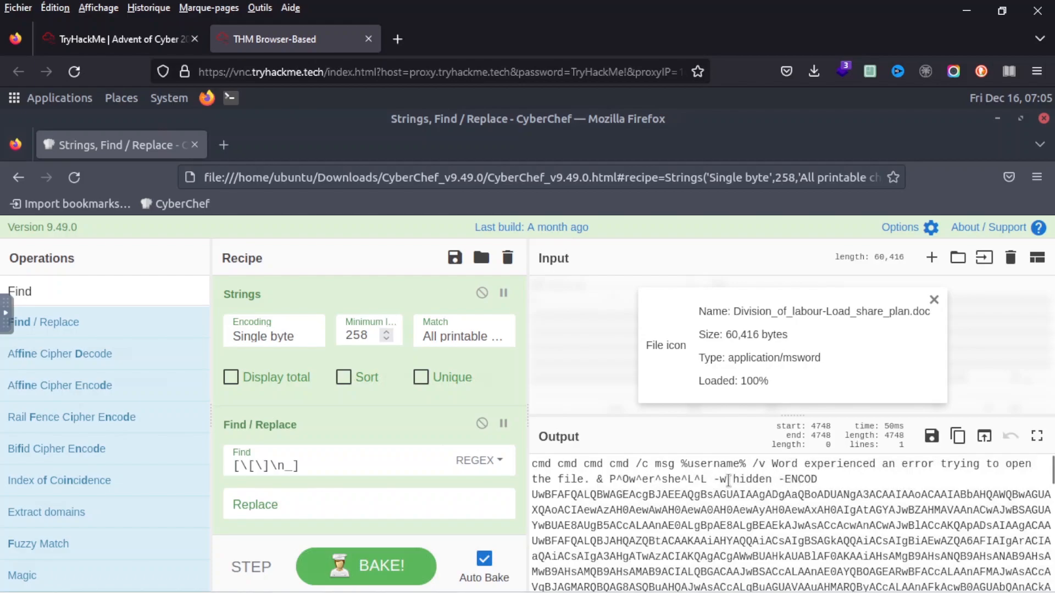
Read the room's explanation of the deobfuscated result and its Drop Bytes and Decode base64 instructions.
click(150, 41)
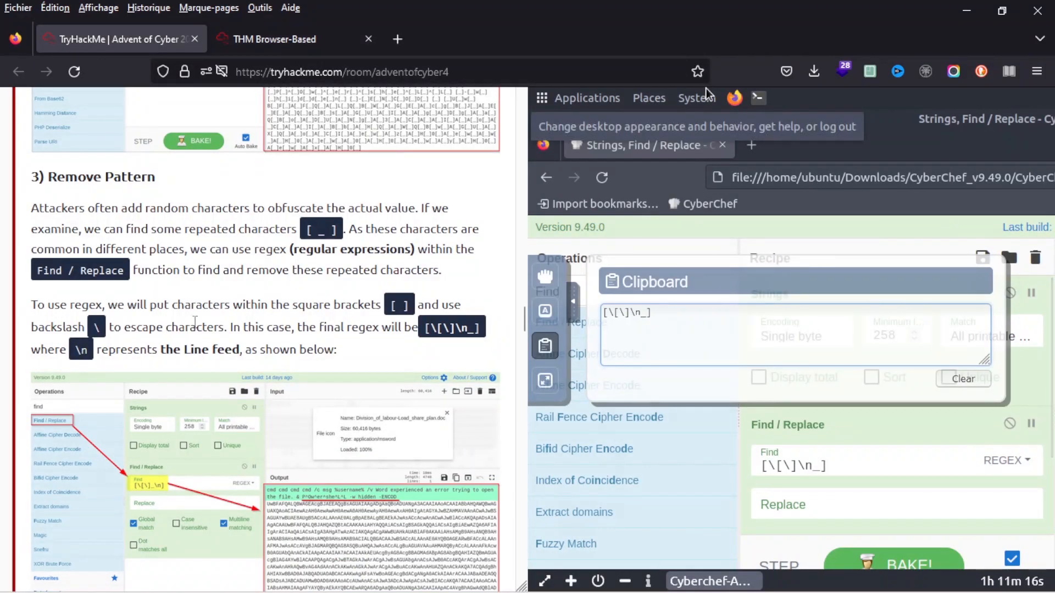
scroll(198, 309, down, 5)
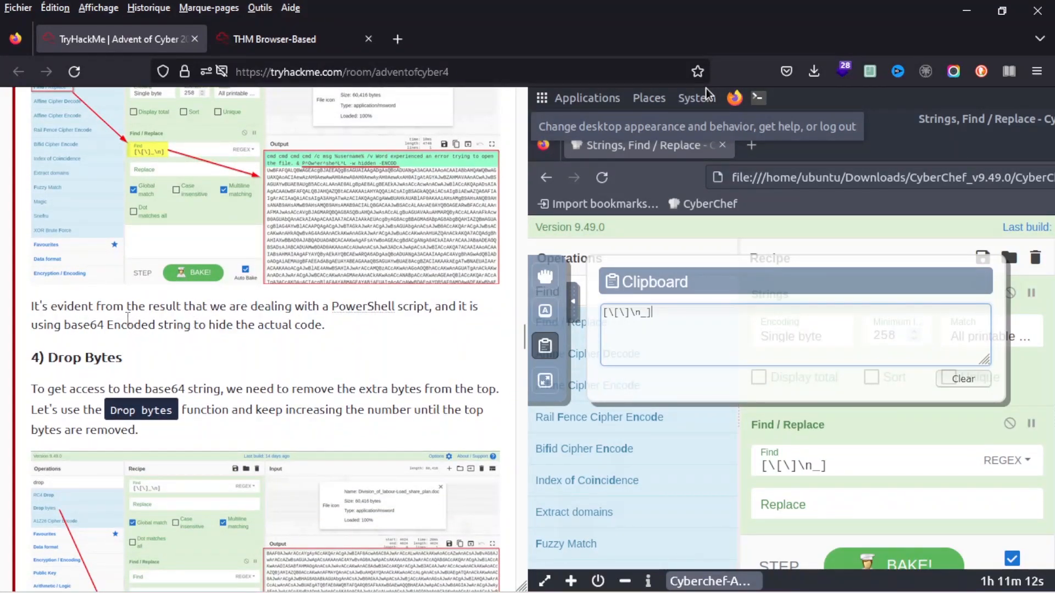
drag(127, 310, 396, 333)
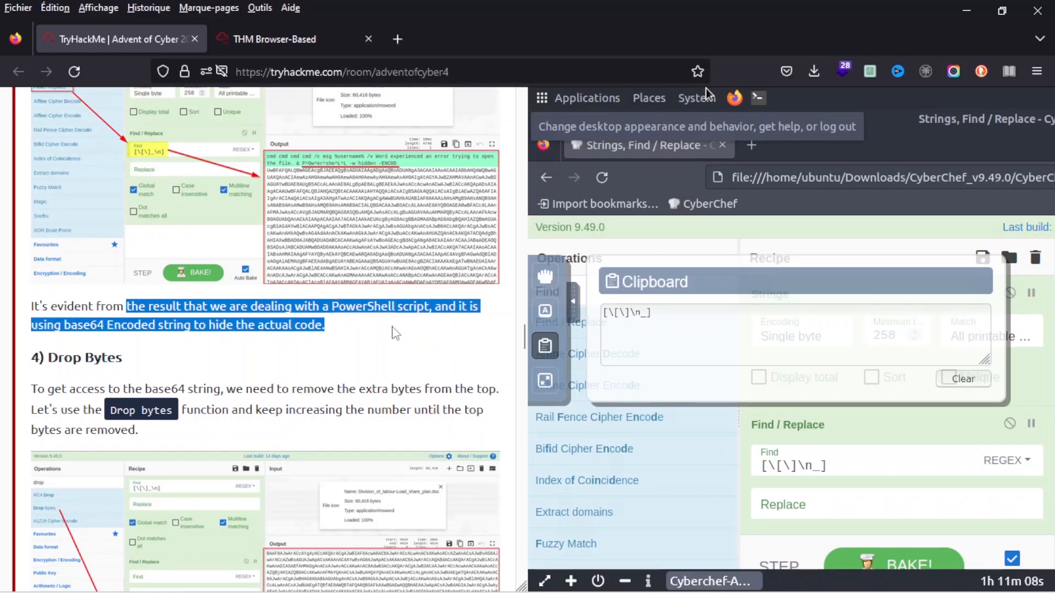
click(394, 333)
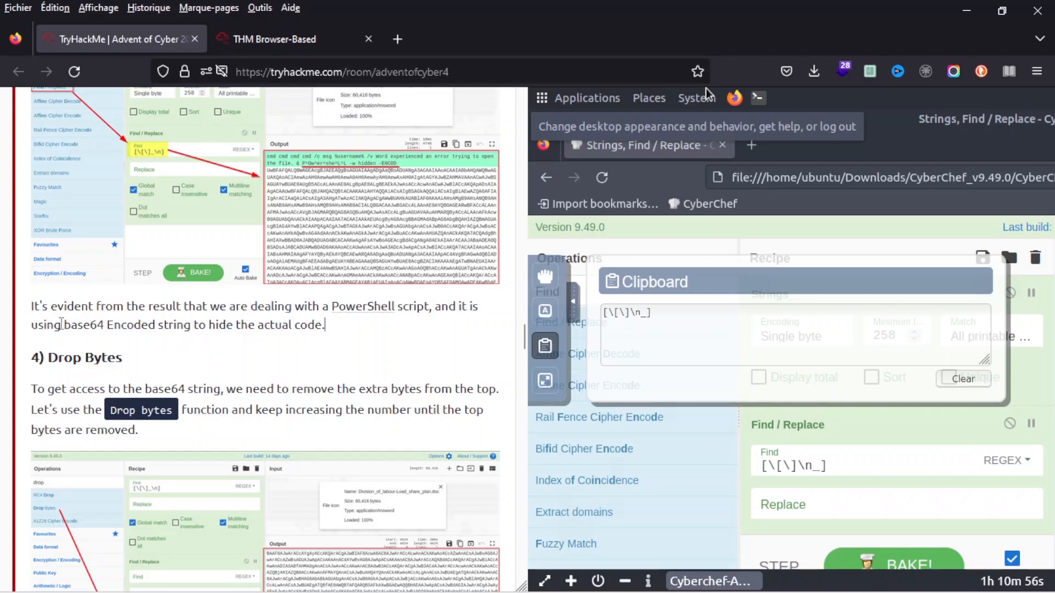
scroll(168, 406, down, 3)
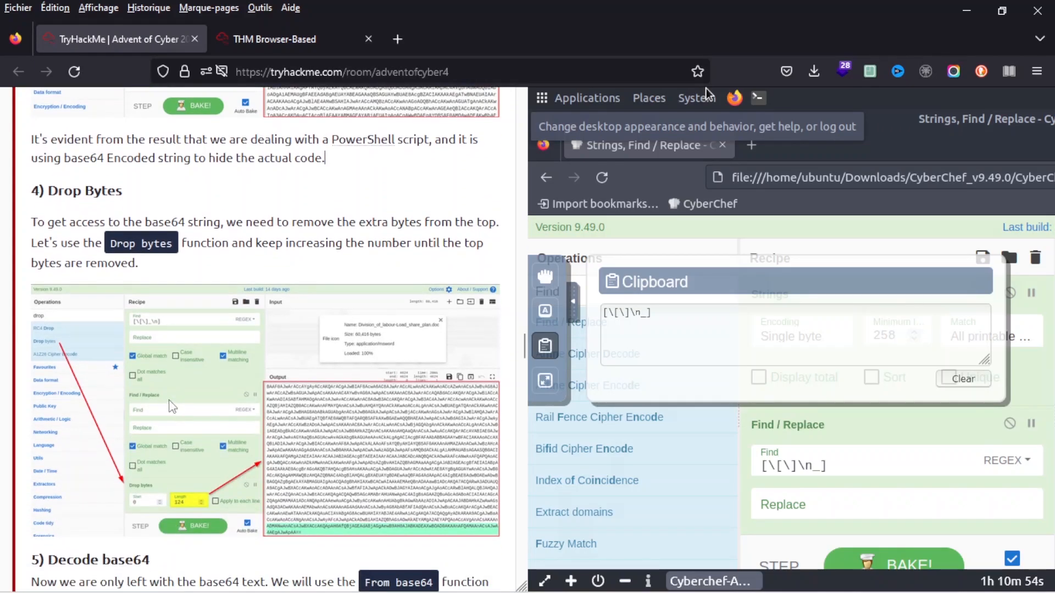
scroll(181, 384, up, 2)
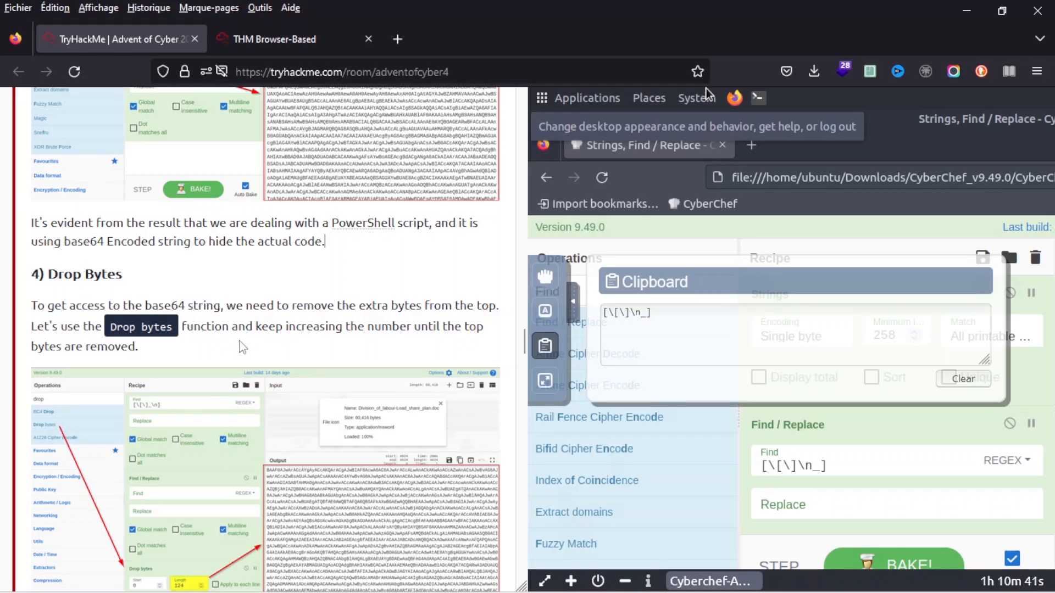
scroll(177, 380, down, 3)
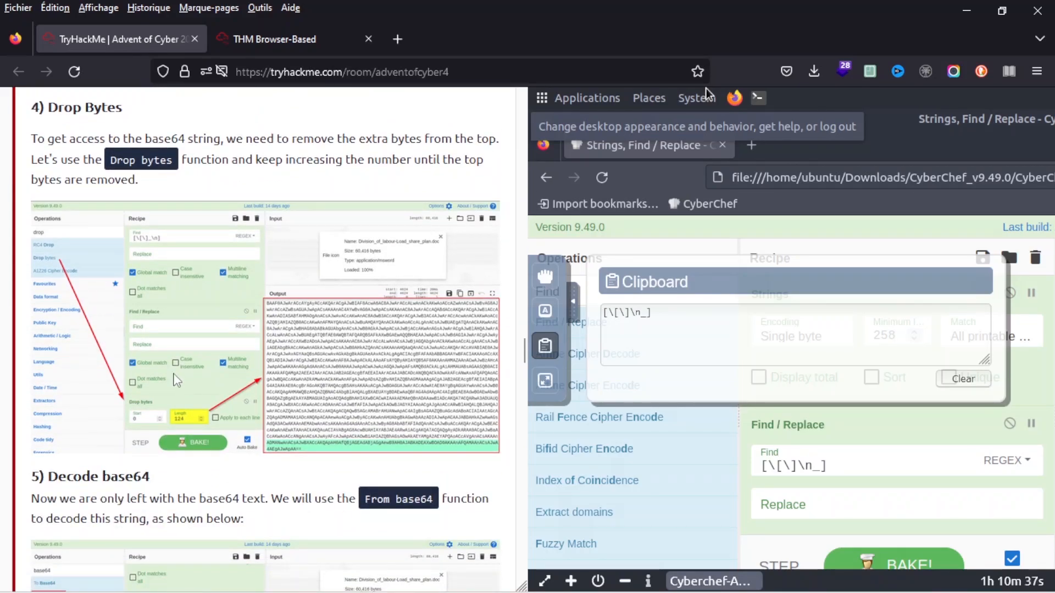
scroll(174, 382, down, 2)
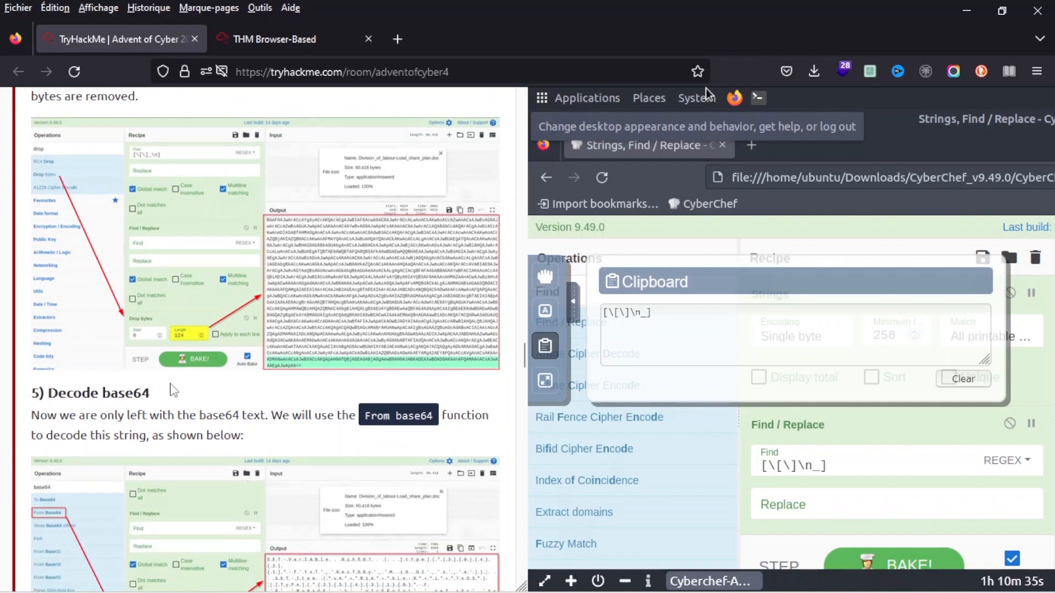
scroll(175, 384, up, 3)
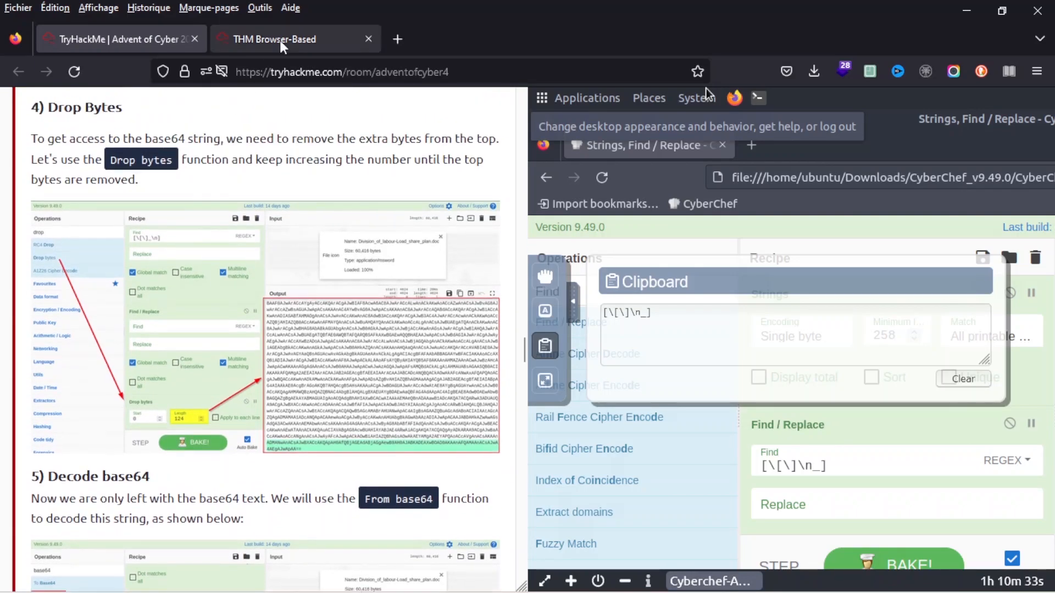
In the full-size CyberChef view, search the operations for "drop" and add Drop bytes to the recipe after Find / Replace.
click(274, 39)
double_click(11, 292)
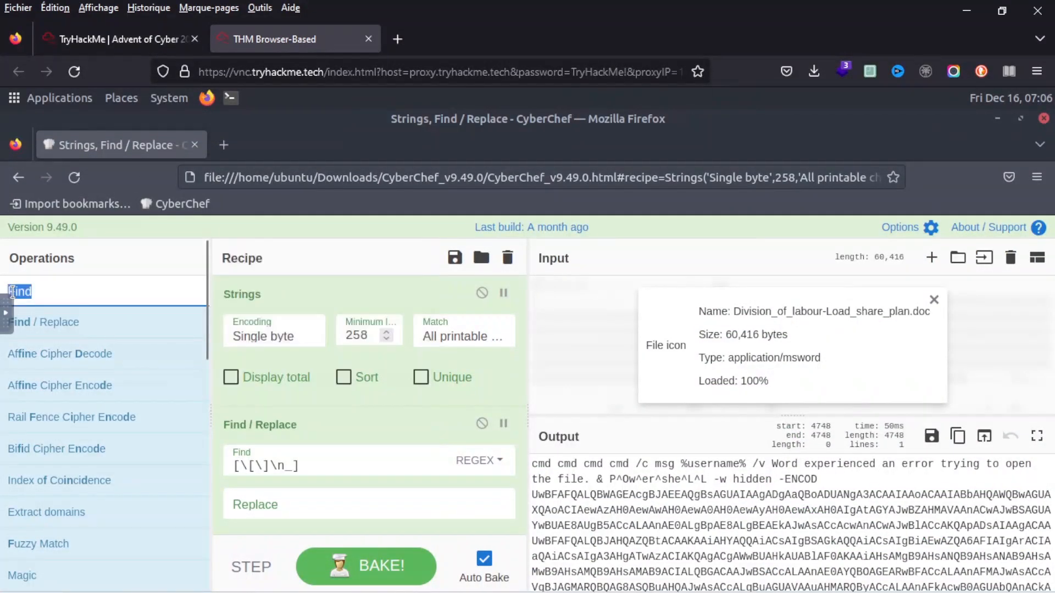
text(drop)
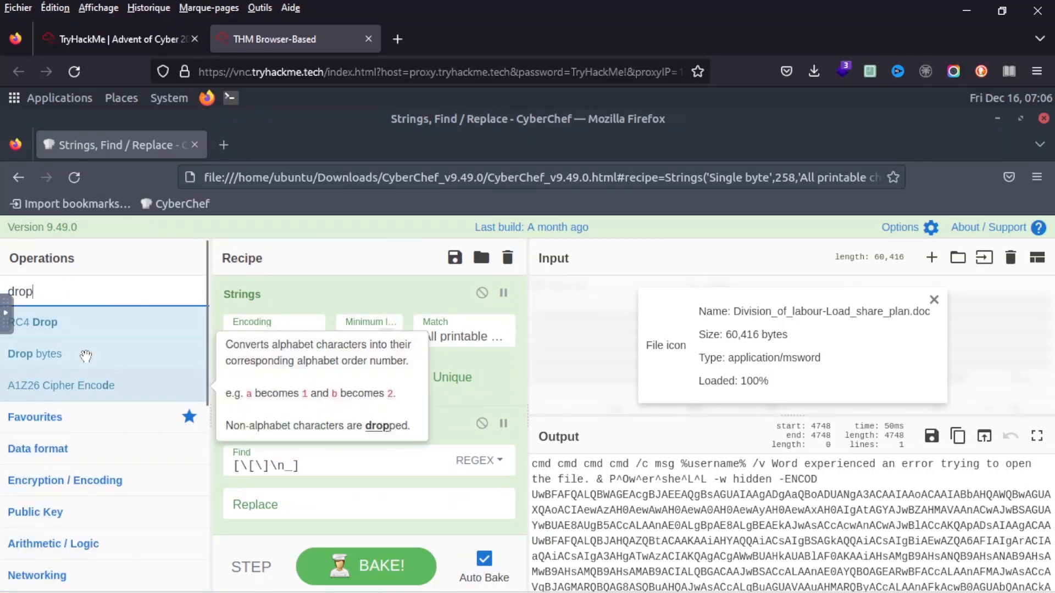
drag(82, 354, 273, 516)
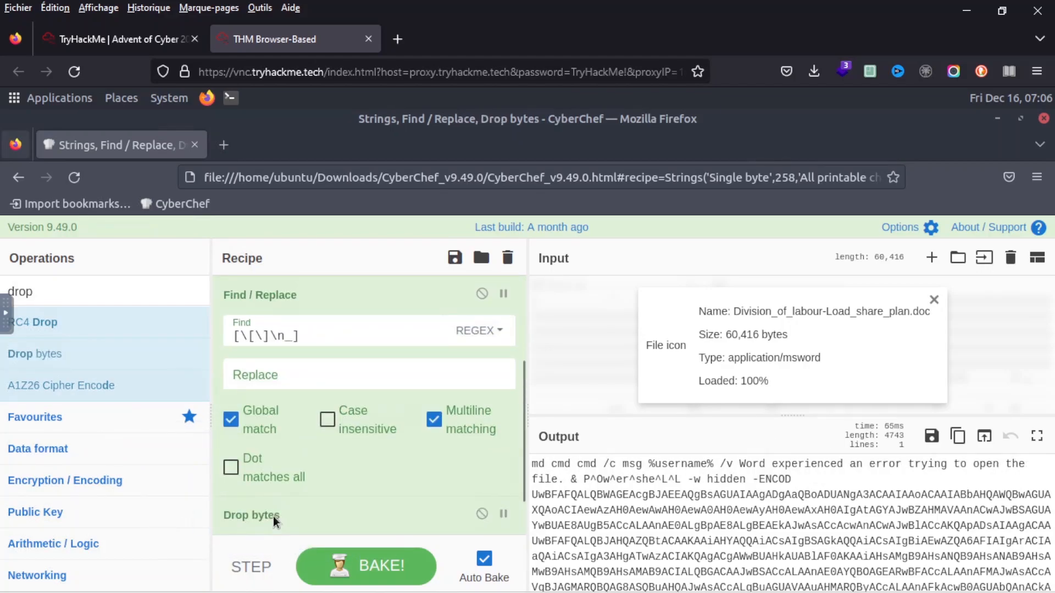
scroll(345, 453, down, 1)
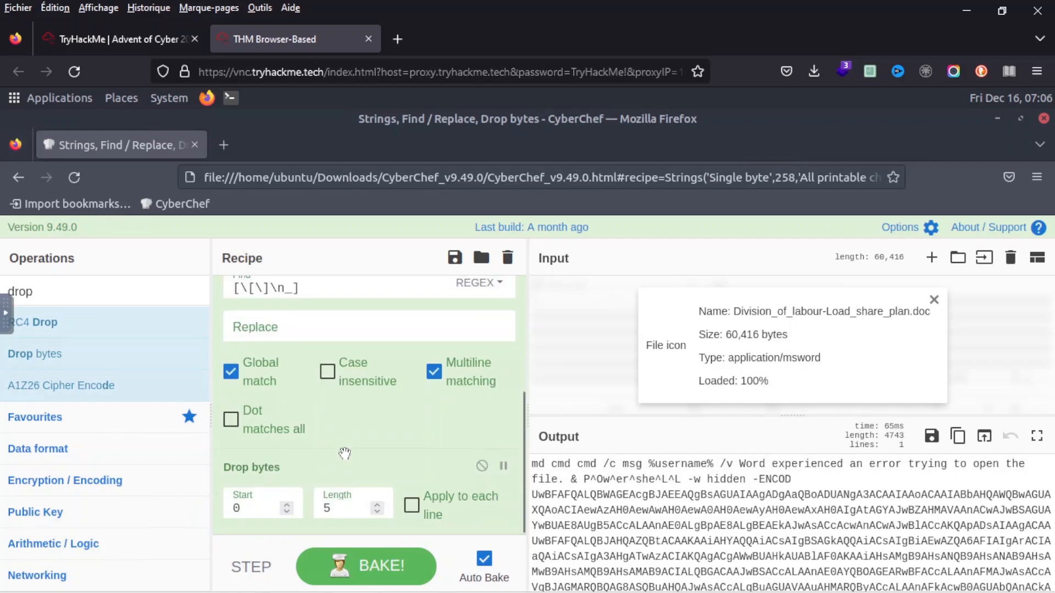
Check the room's example for the byte count, set the Drop bytes length to 124, and review the output.
drag(333, 510, 320, 510)
click(136, 41)
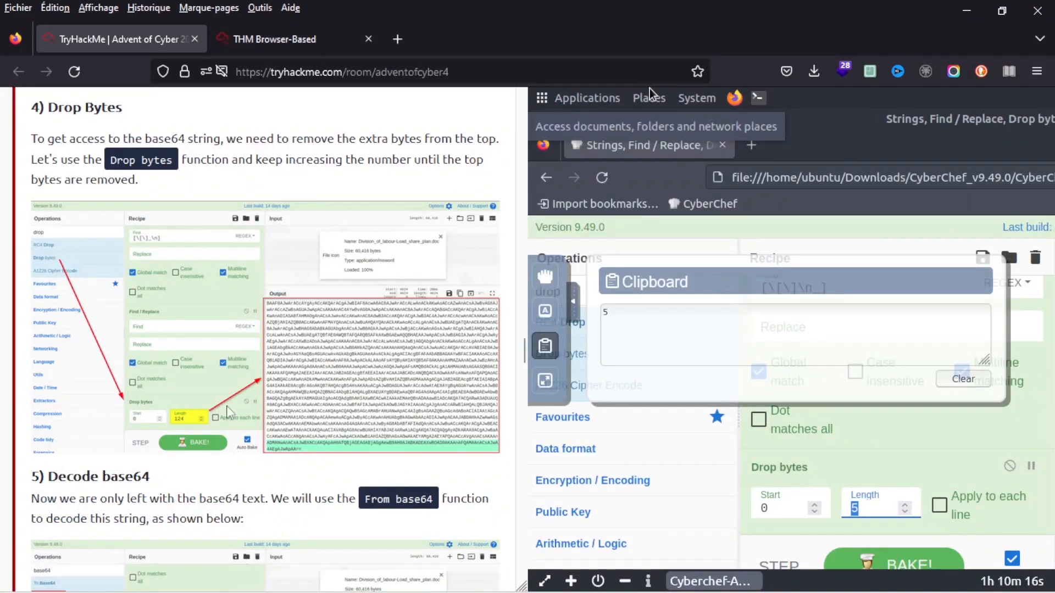
click(259, 42)
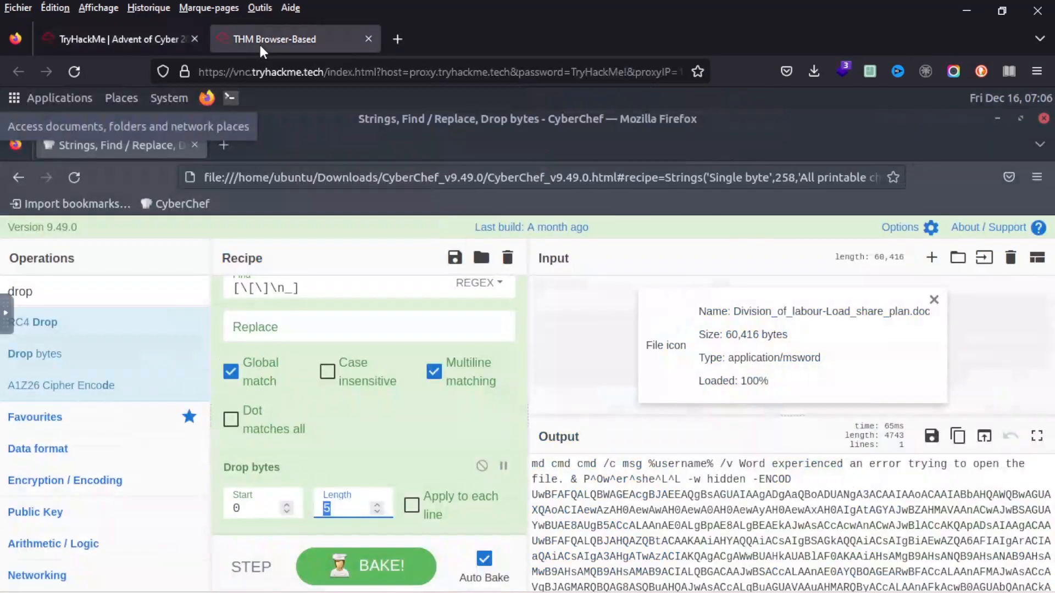
text(124)
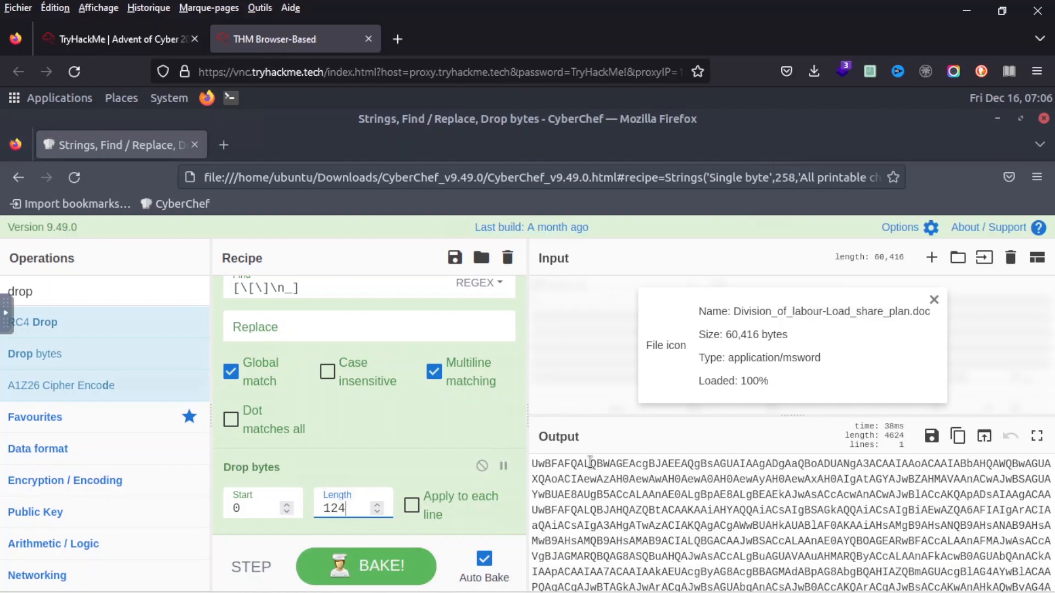
scroll(601, 484, down, 5)
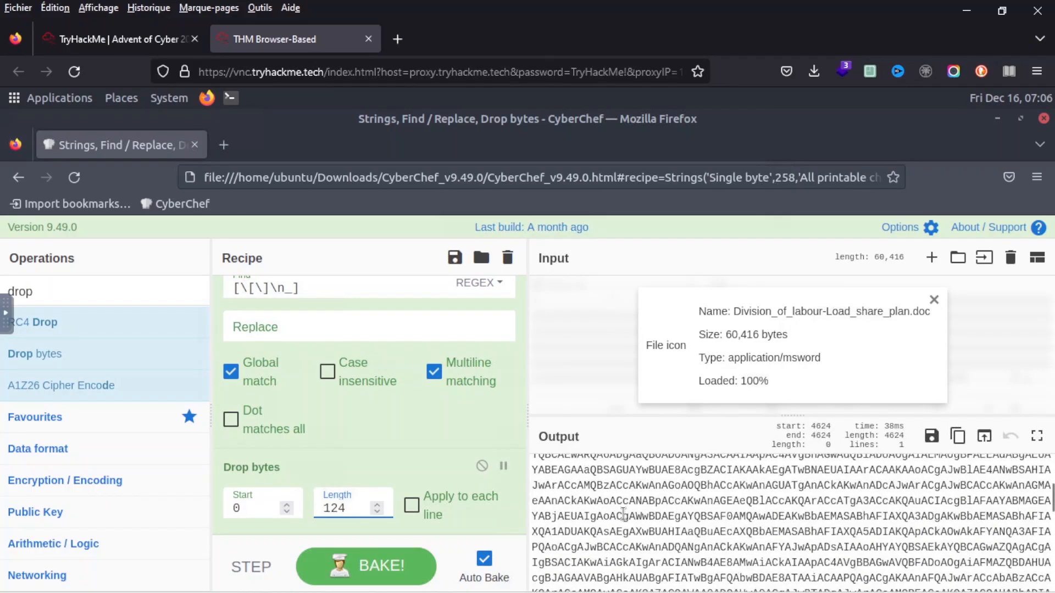
scroll(623, 513, down, 5)
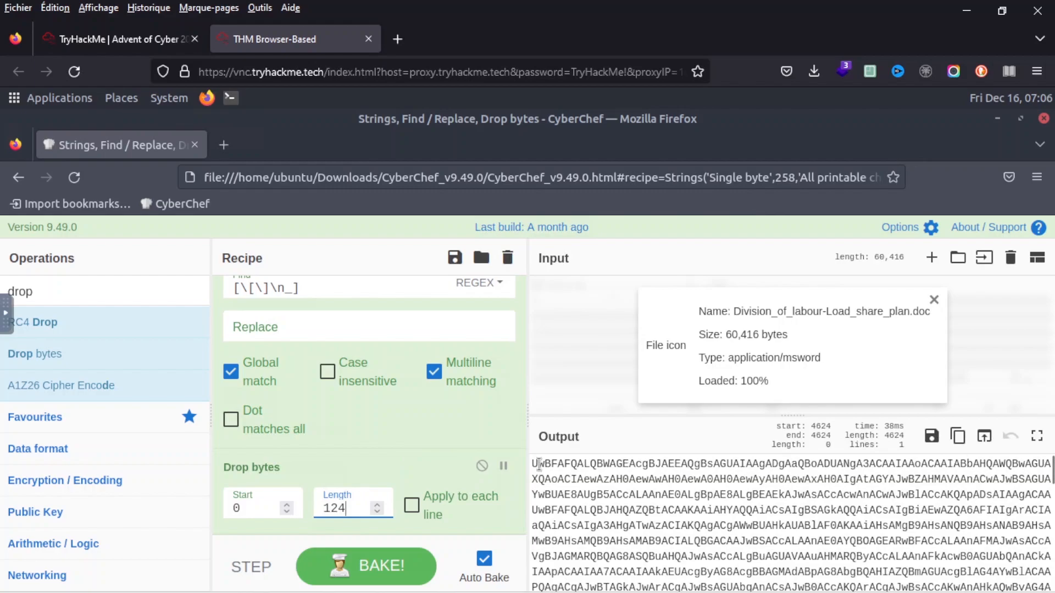
Following the room's Decode base64 instructions, search the operations for "From base64" and add From Base64 after Drop bytes.
click(124, 42)
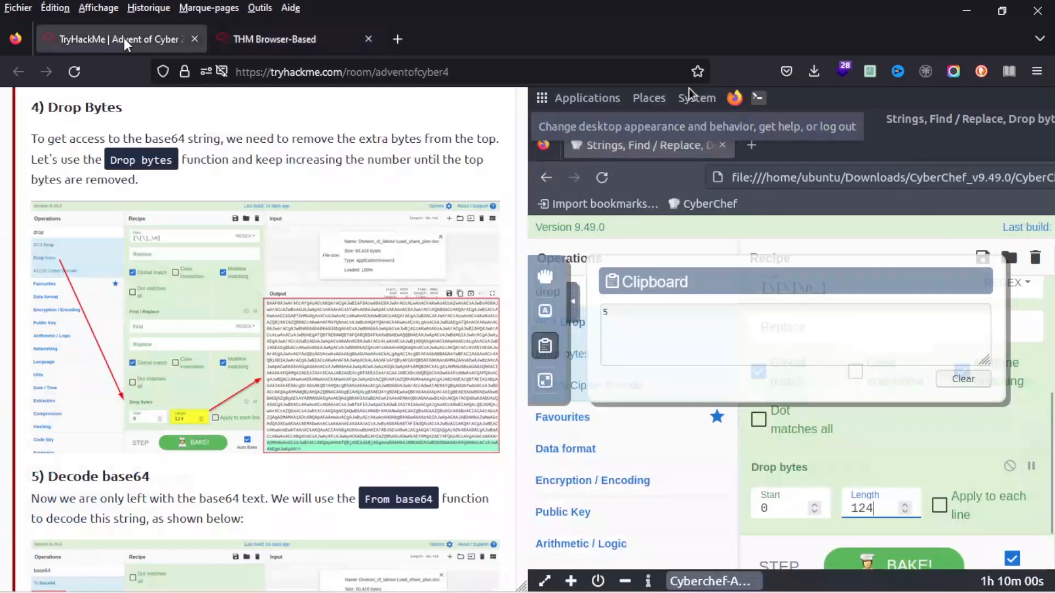
scroll(224, 319, down, 2)
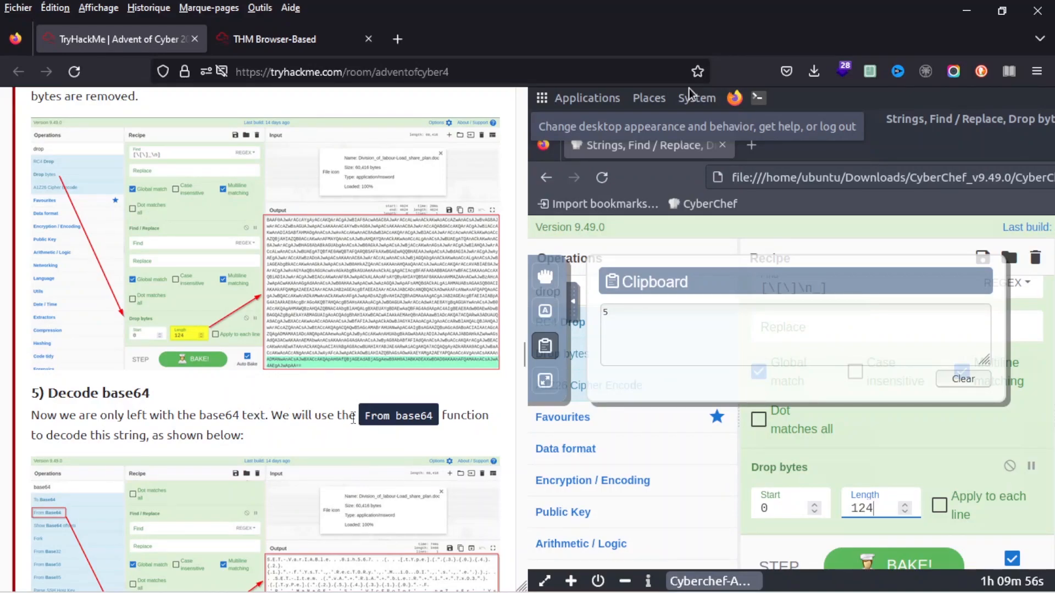
click(275, 39)
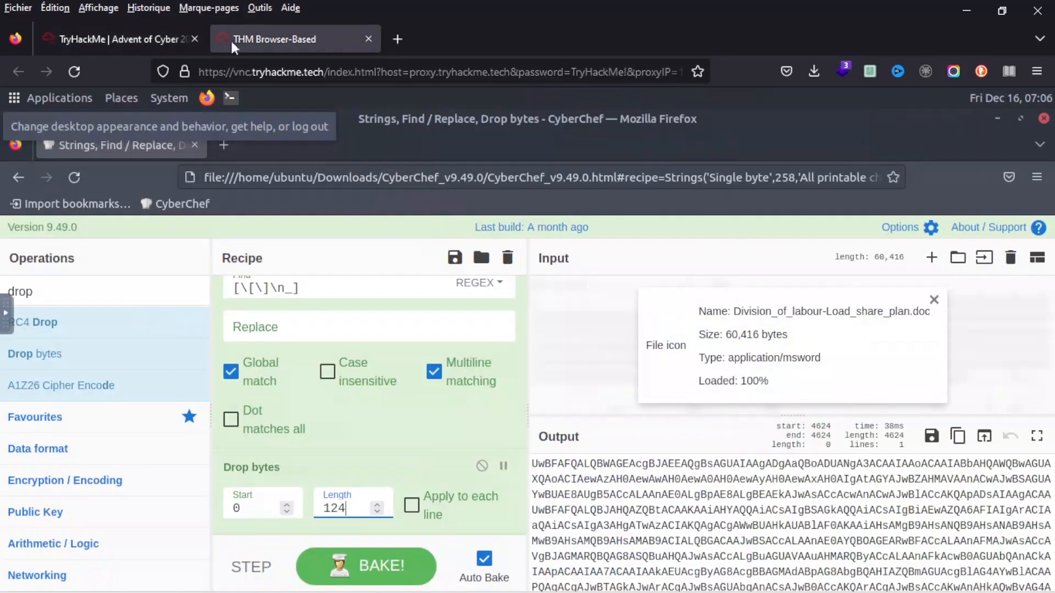
drag(85, 292, 8, 291)
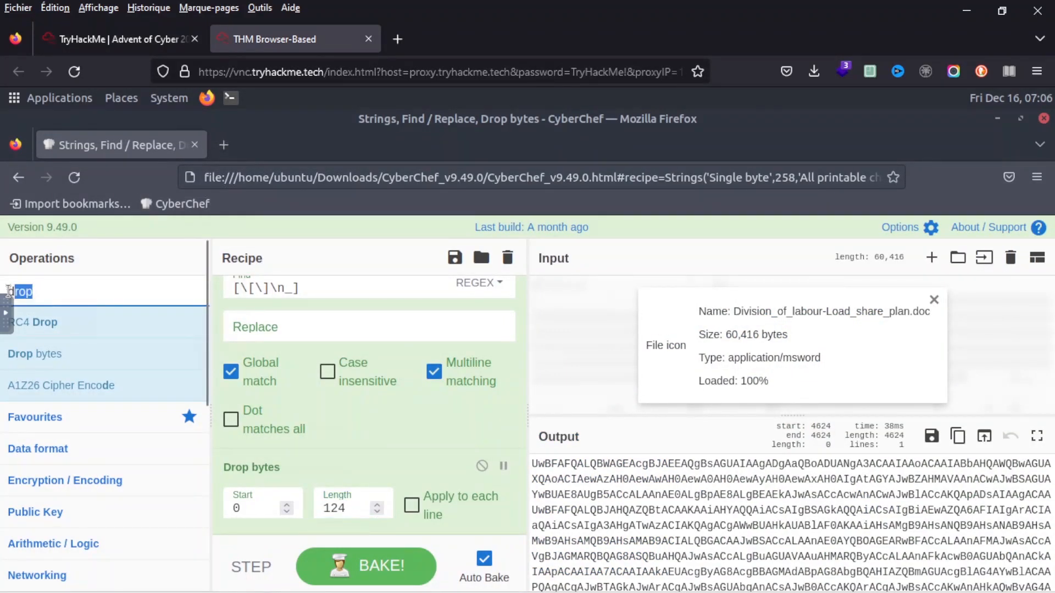
text(From)
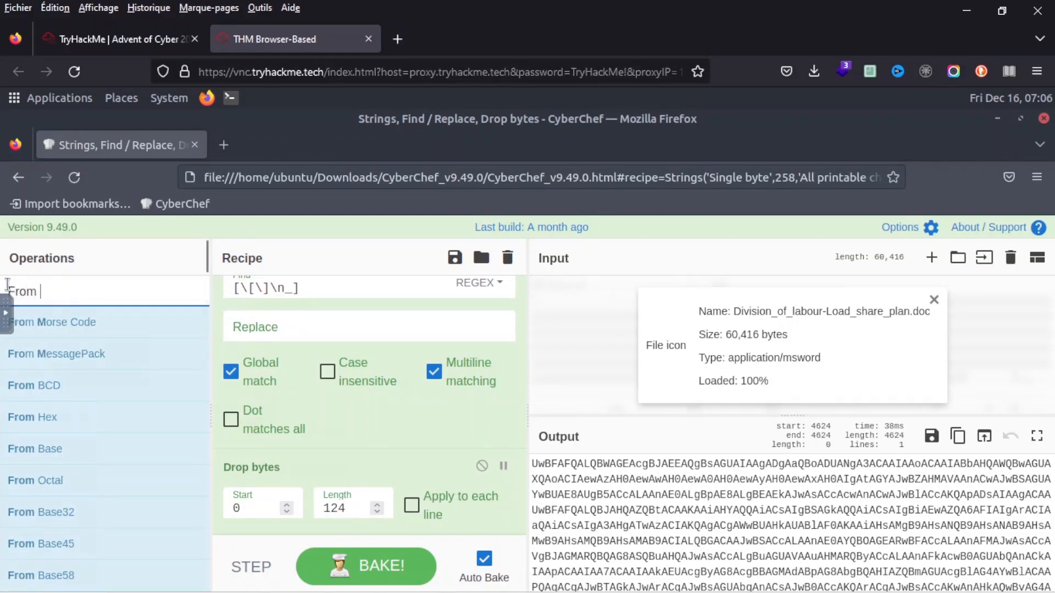
text( base)
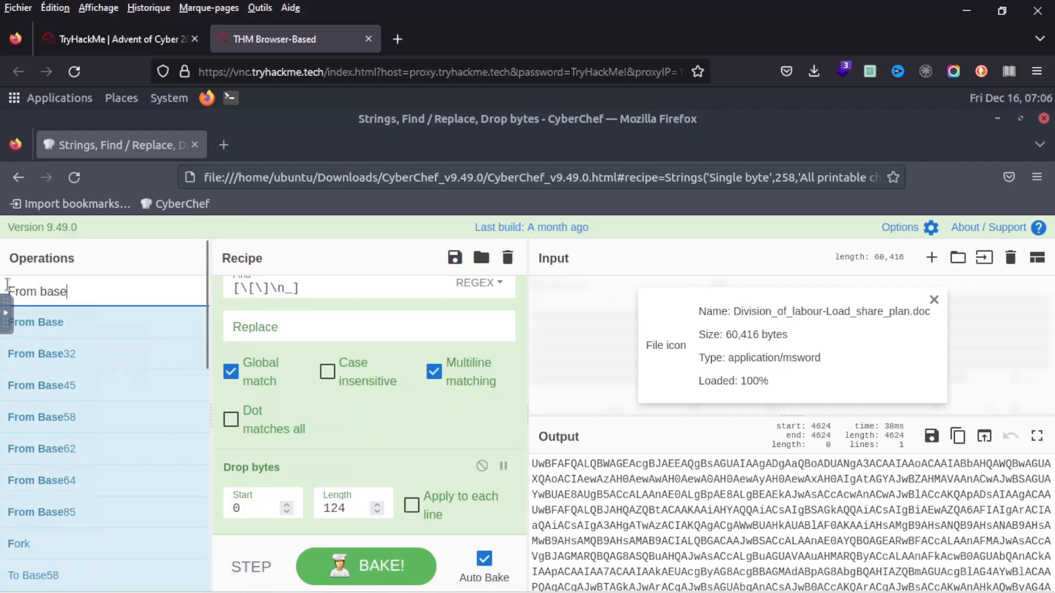
text(64)
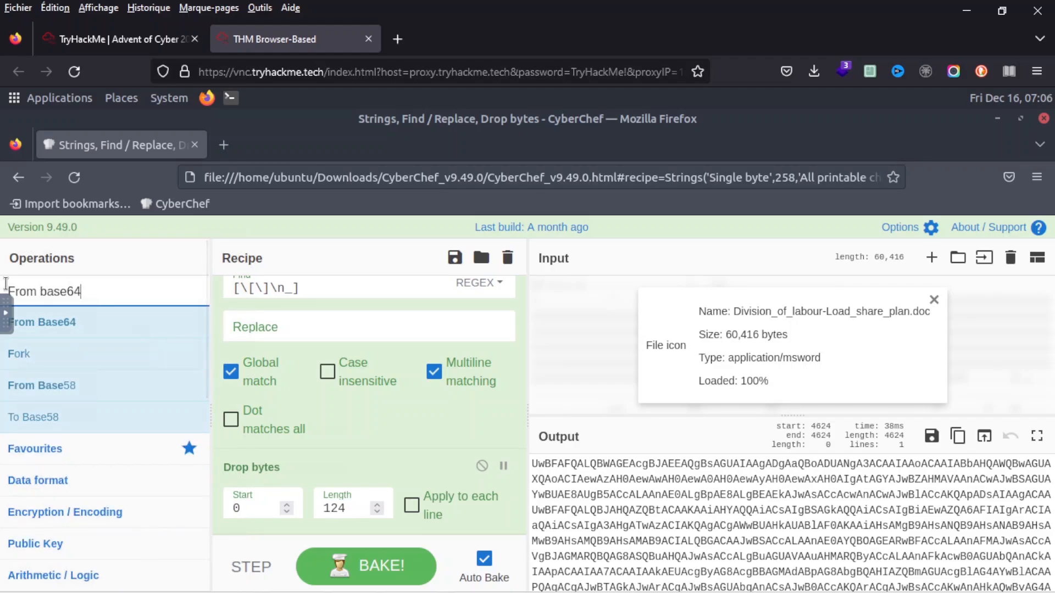
mouse_move(84, 323)
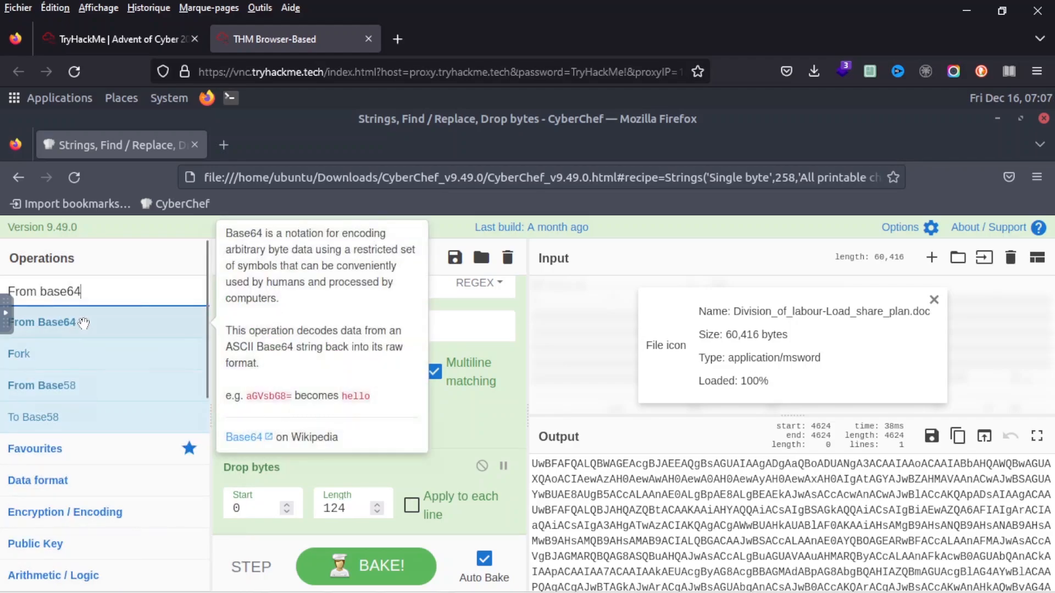
drag(83, 323, 295, 516)
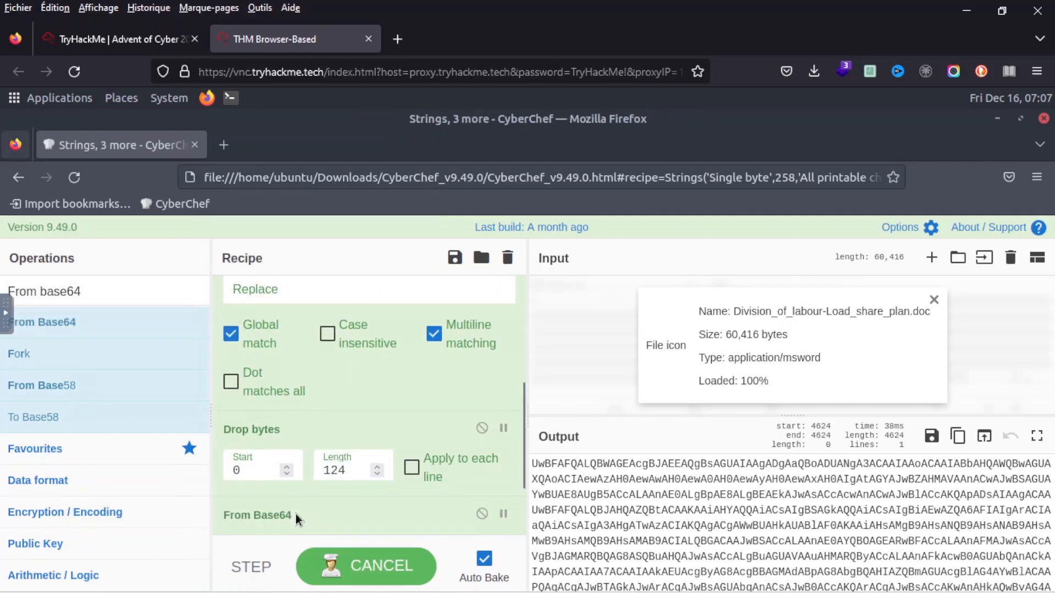
scroll(379, 422, down, 3)
scroll(647, 477, down, 5)
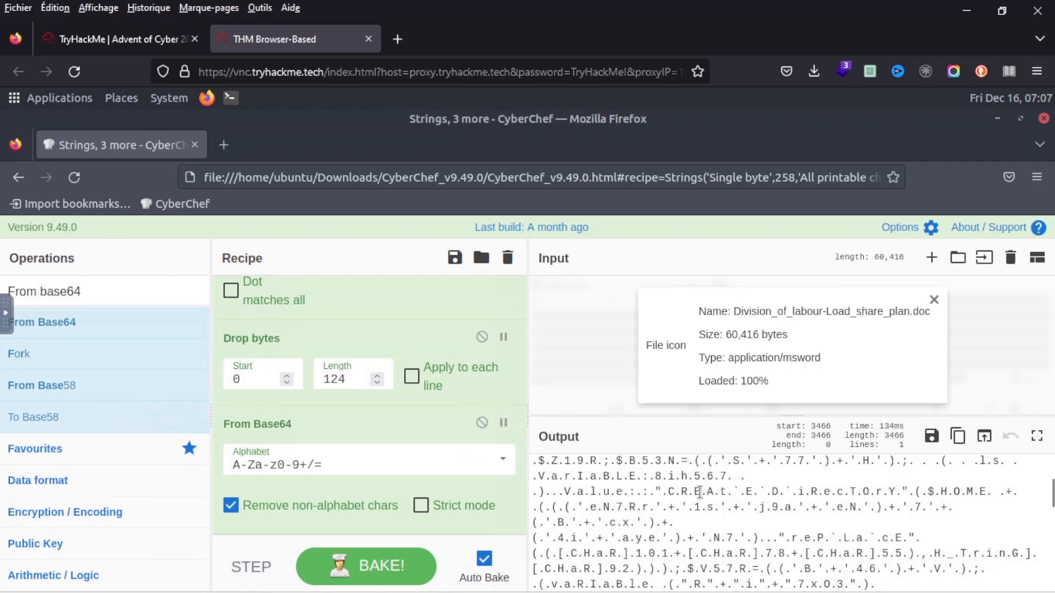
Read the room's Decode UTF-16 section and examine the Base64-decoded output in CyberChef for the PowerShell script it describes.
click(150, 45)
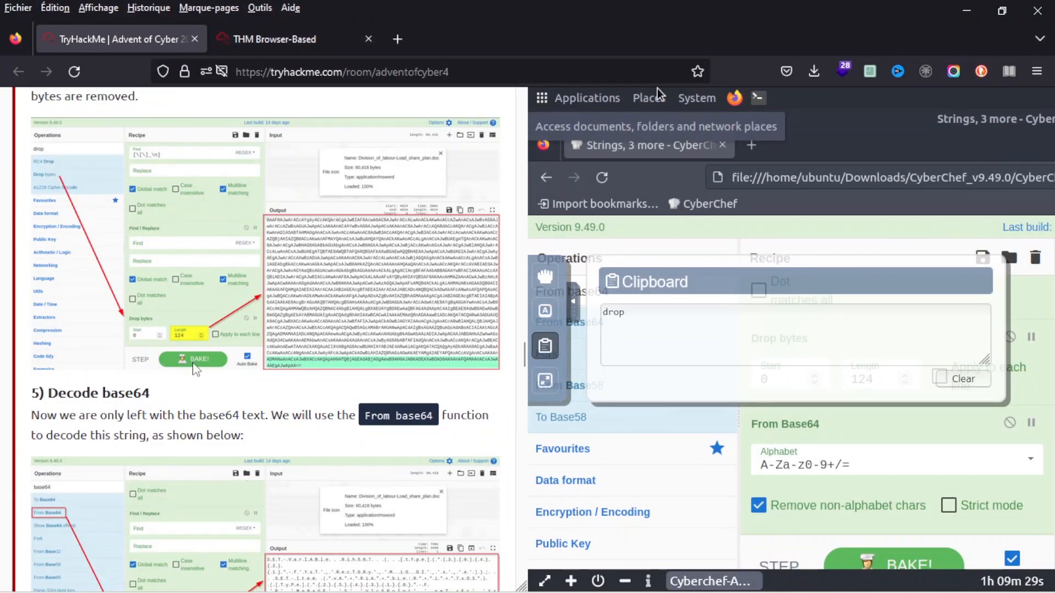
scroll(227, 445, down, 5)
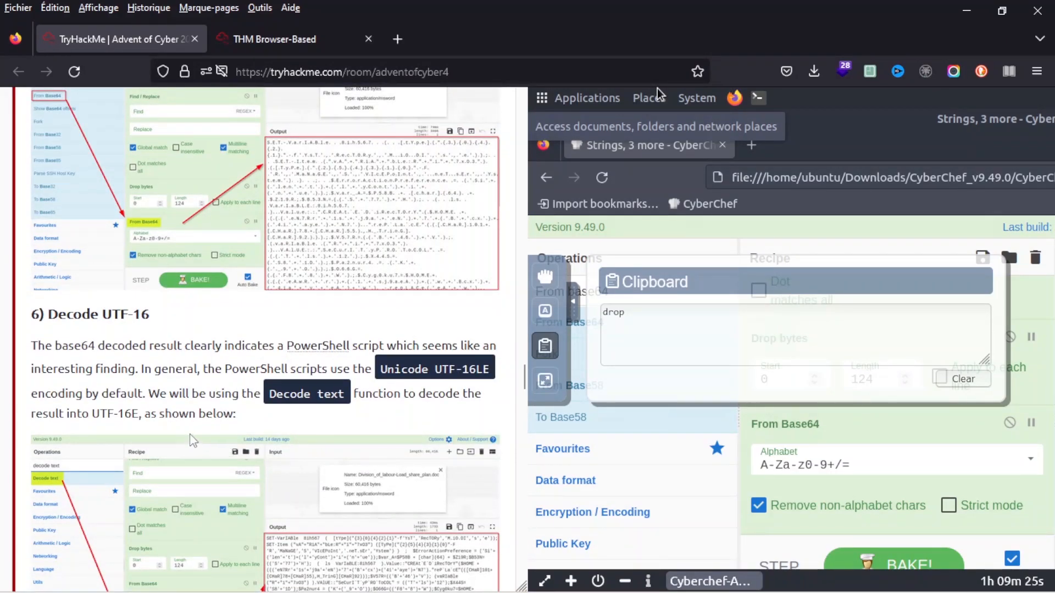
drag(121, 348, 270, 341)
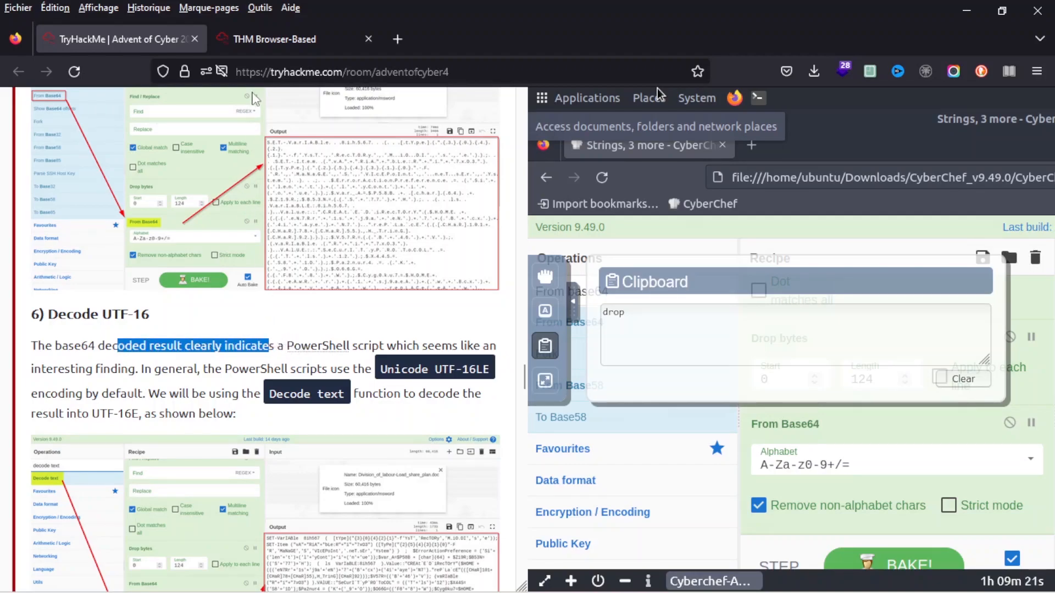
click(263, 40)
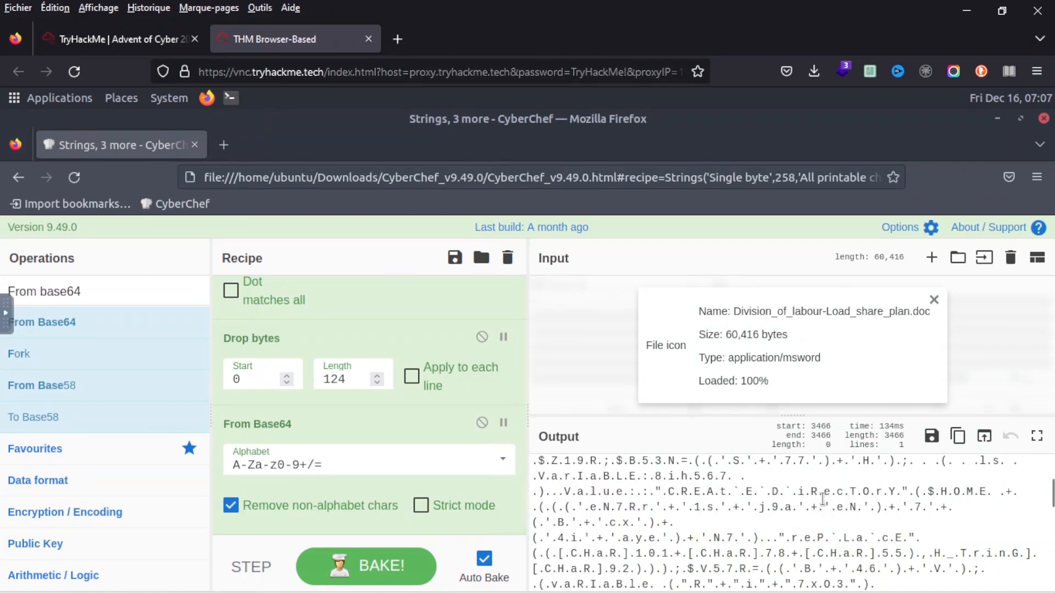
scroll(835, 517, down, 3)
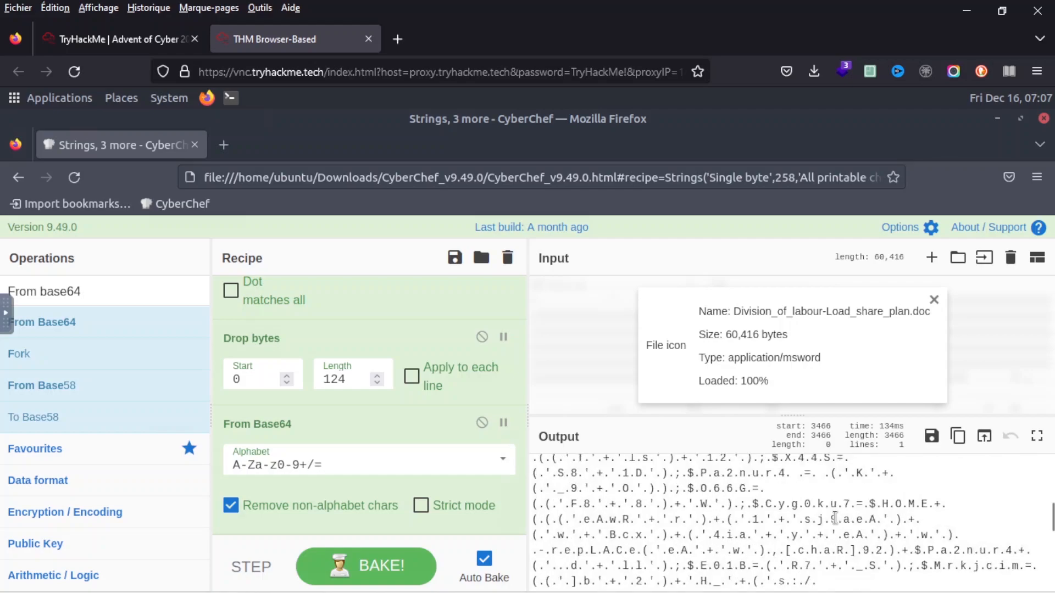
scroll(708, 524, up, 5)
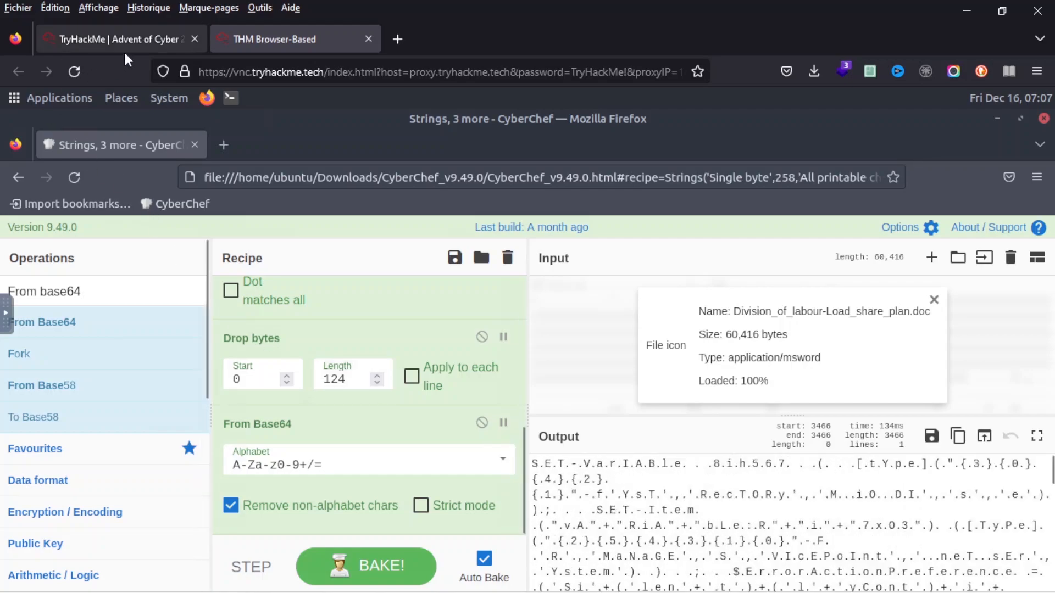
Search the CyberChef operations for "decode" and add Decode text to the recipe after From Base64.
click(134, 36)
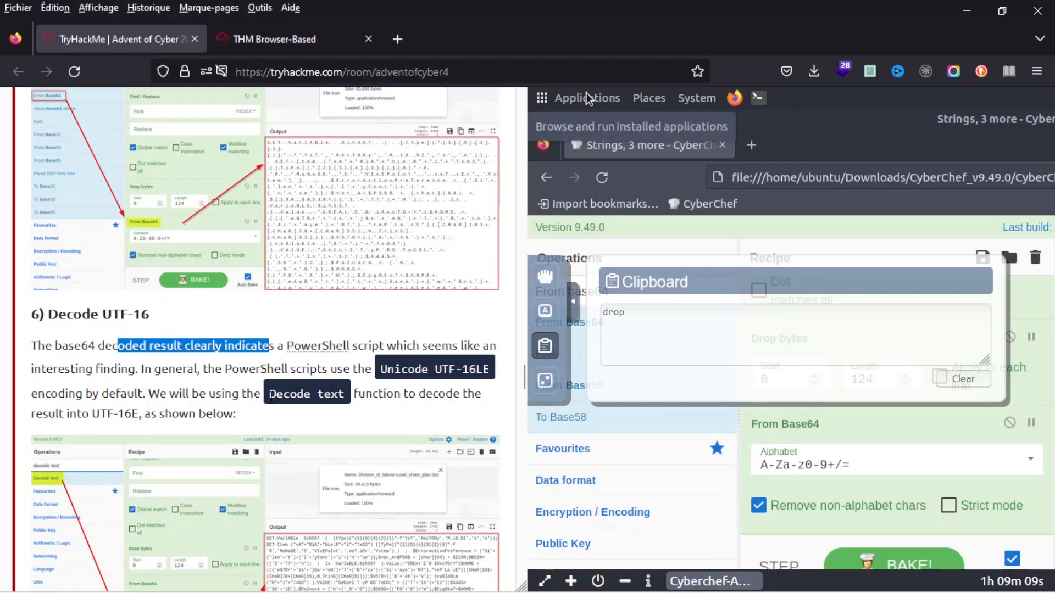
click(266, 42)
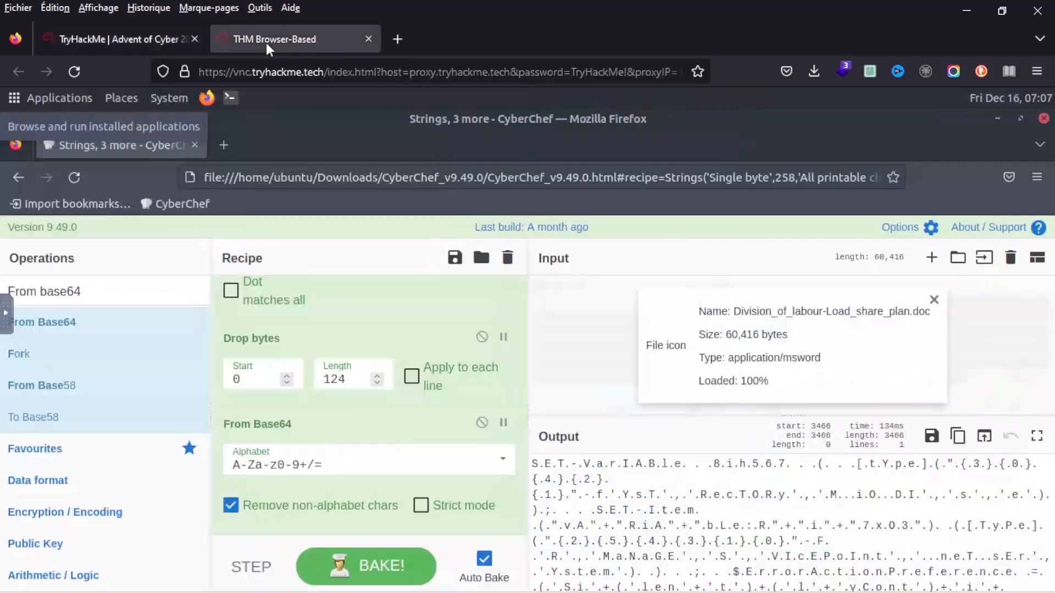
drag(81, 292, 1, 291)
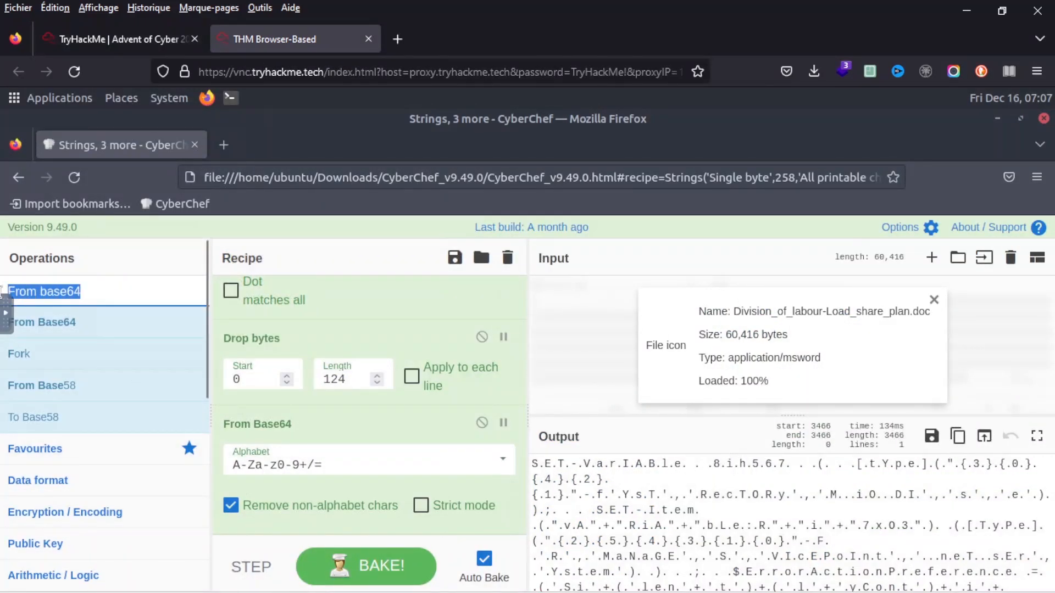
text(decofr)
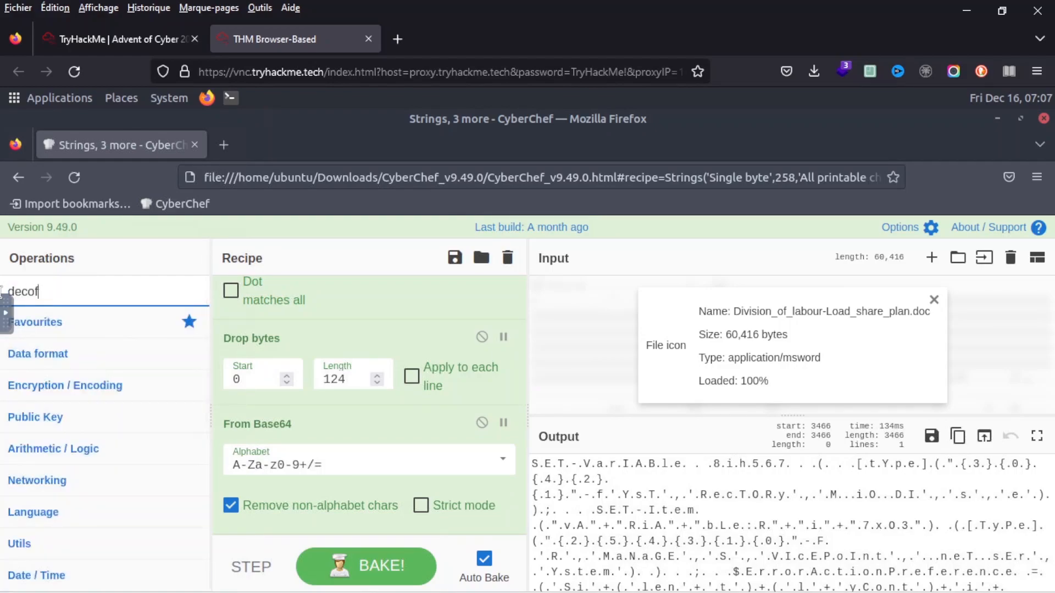
key(BackSpace)
key(BackSpace)
text(de)
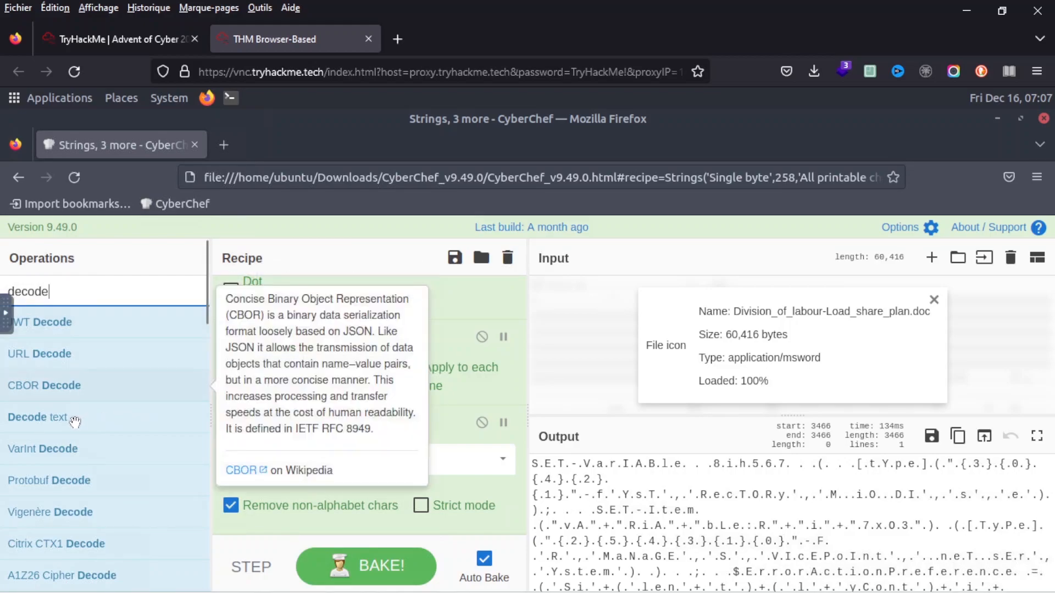
drag(207, 431, 288, 516)
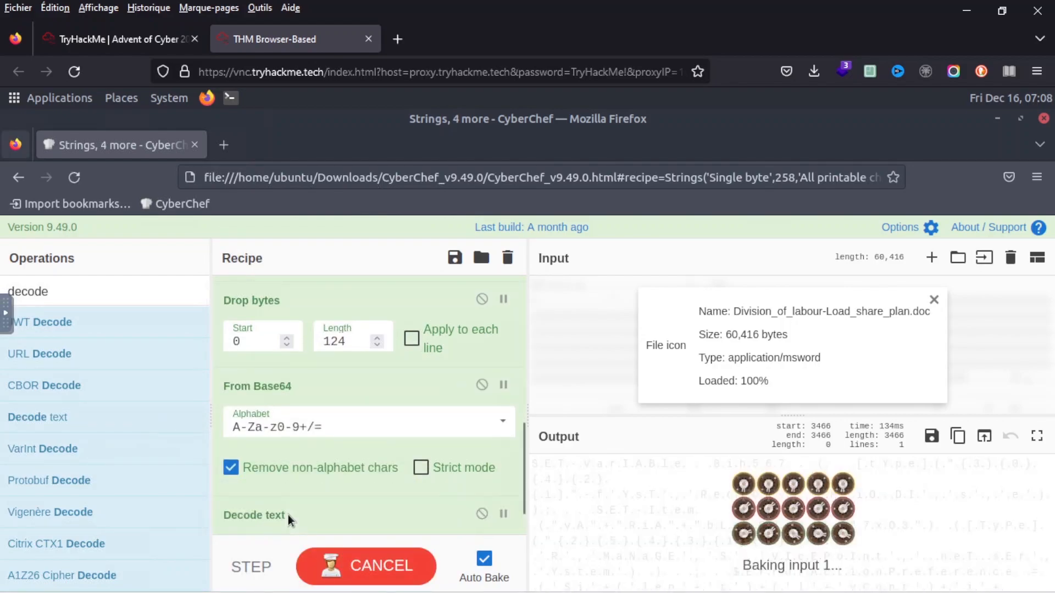
Set the encoding of the Decode text operation to UTF-16LE (1200) and inspect the decoded script in the output.
scroll(345, 460, down, 1)
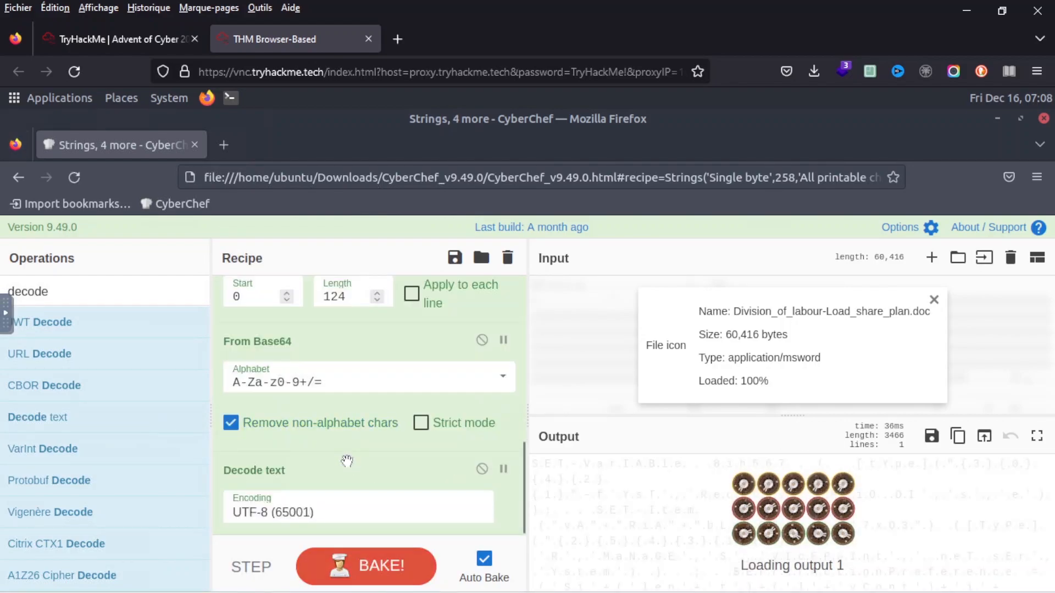
click(289, 519)
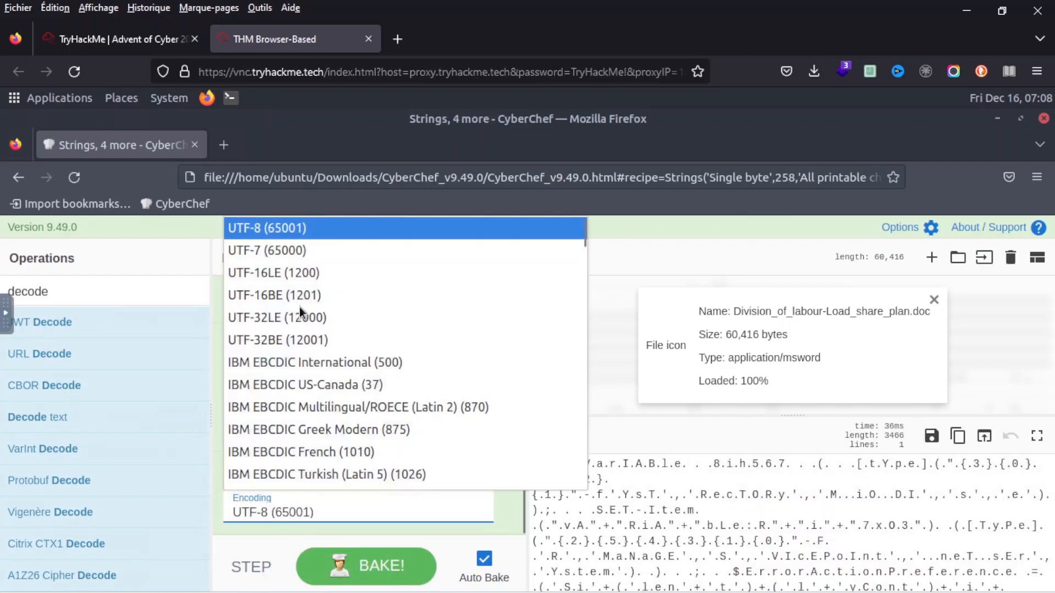
click(315, 278)
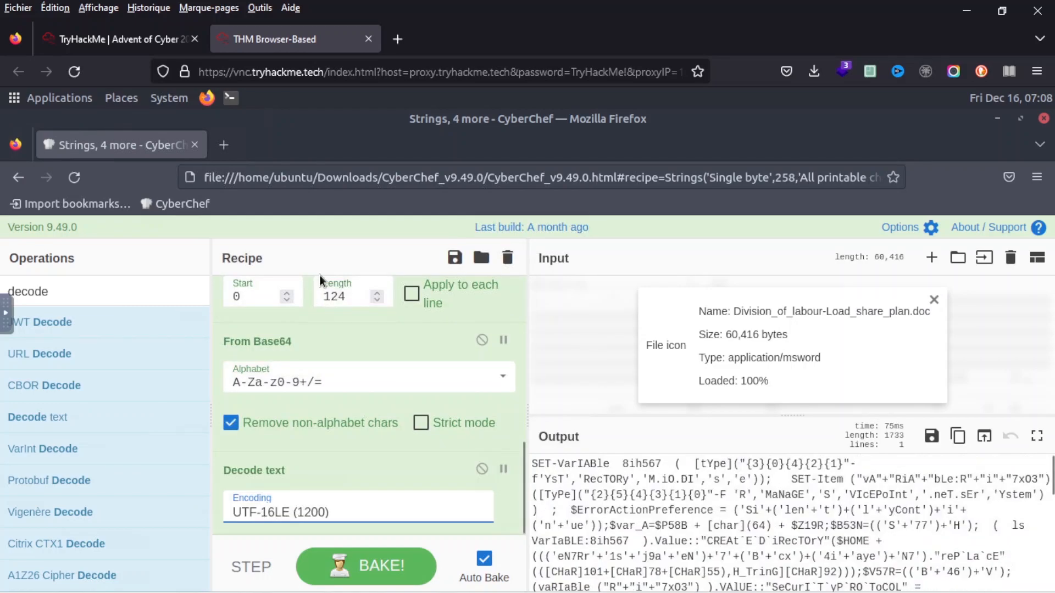
click(641, 485)
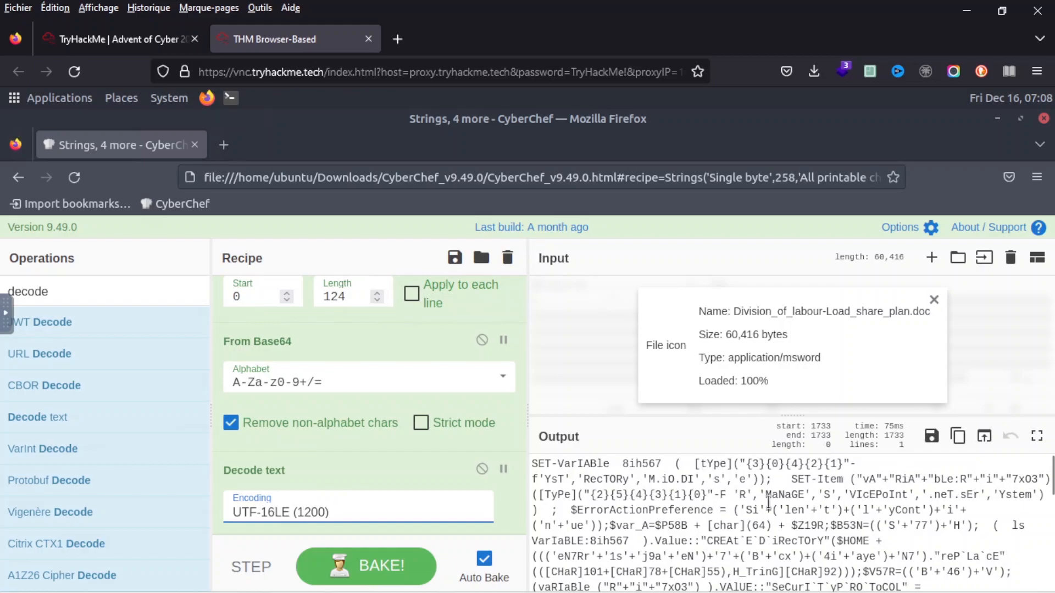
Read the room's Find and Remove Common Patterns section and compare its repeated characters with the decoded script in CyberChef.
click(131, 34)
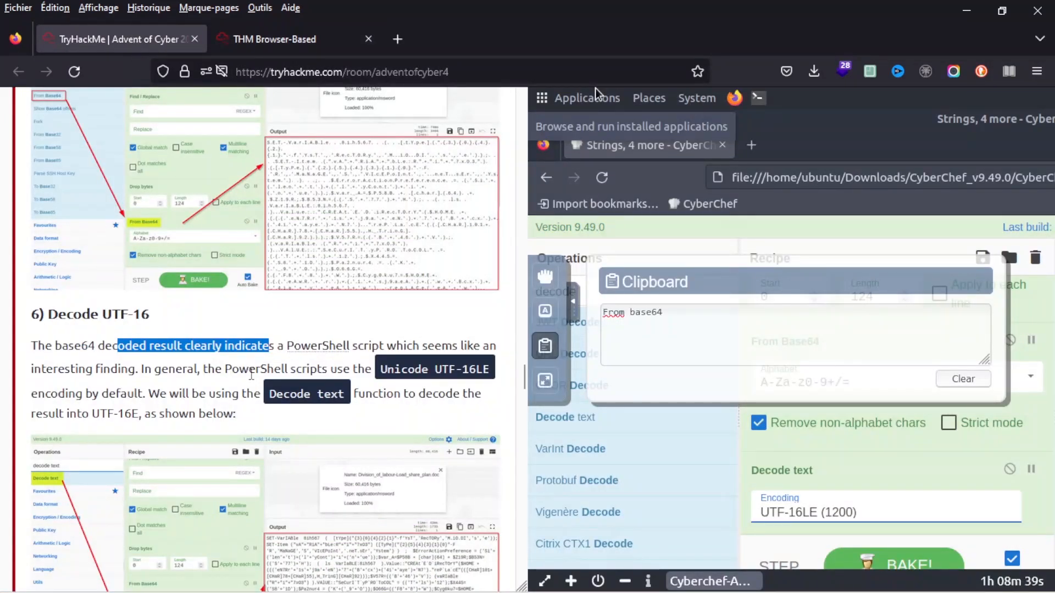
scroll(248, 376, down, 1)
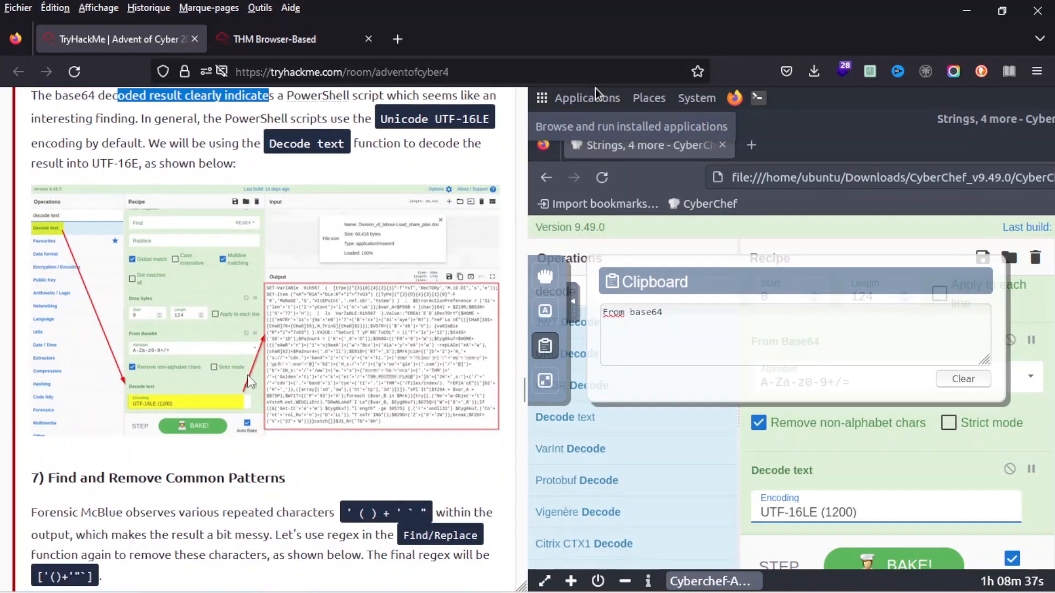
scroll(250, 382, down, 2)
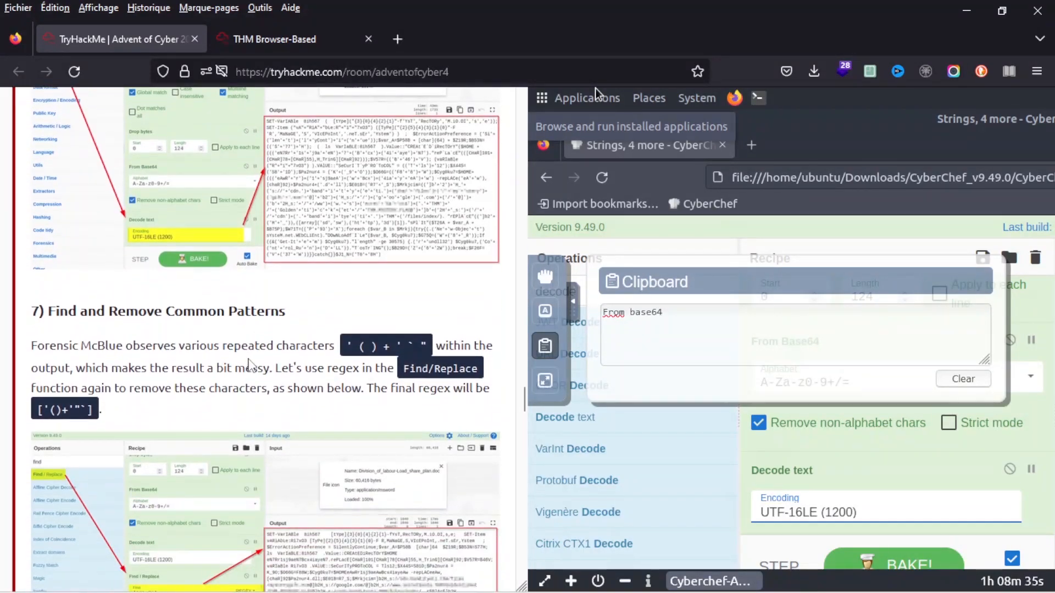
scroll(250, 365, down, 1)
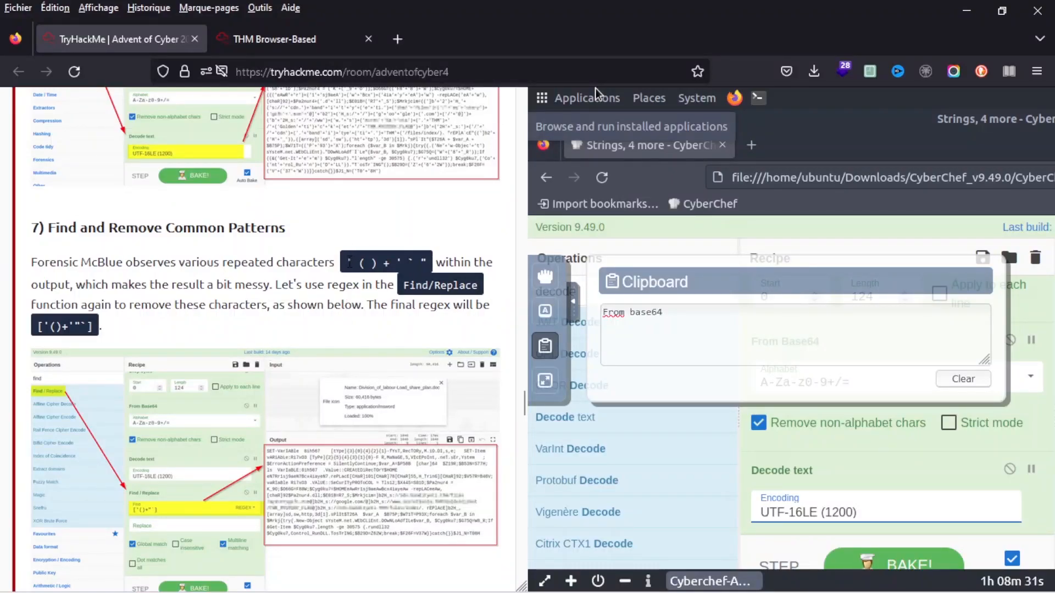
drag(347, 262, 434, 269)
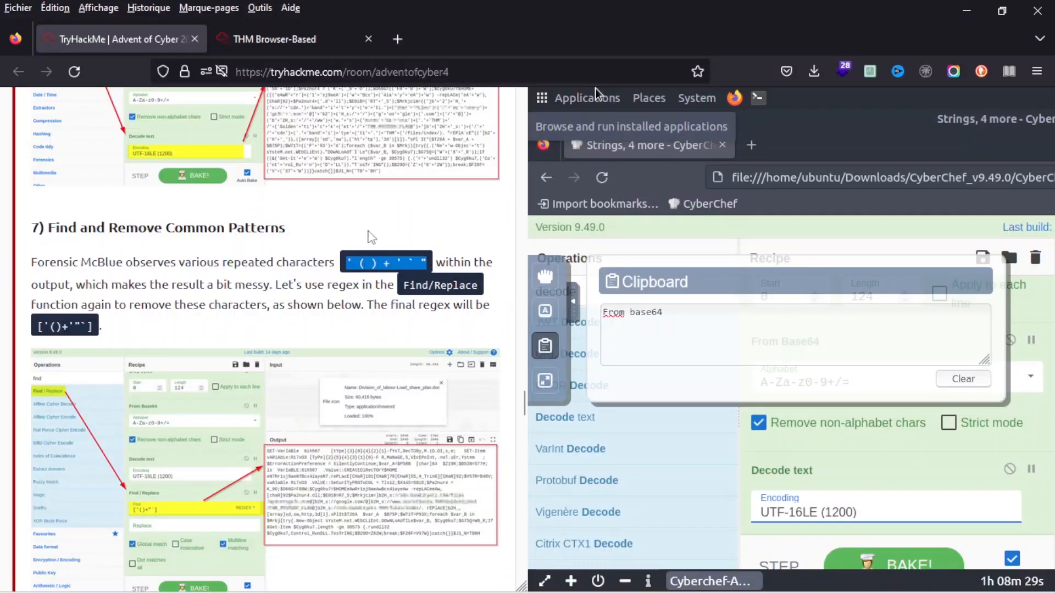
click(286, 37)
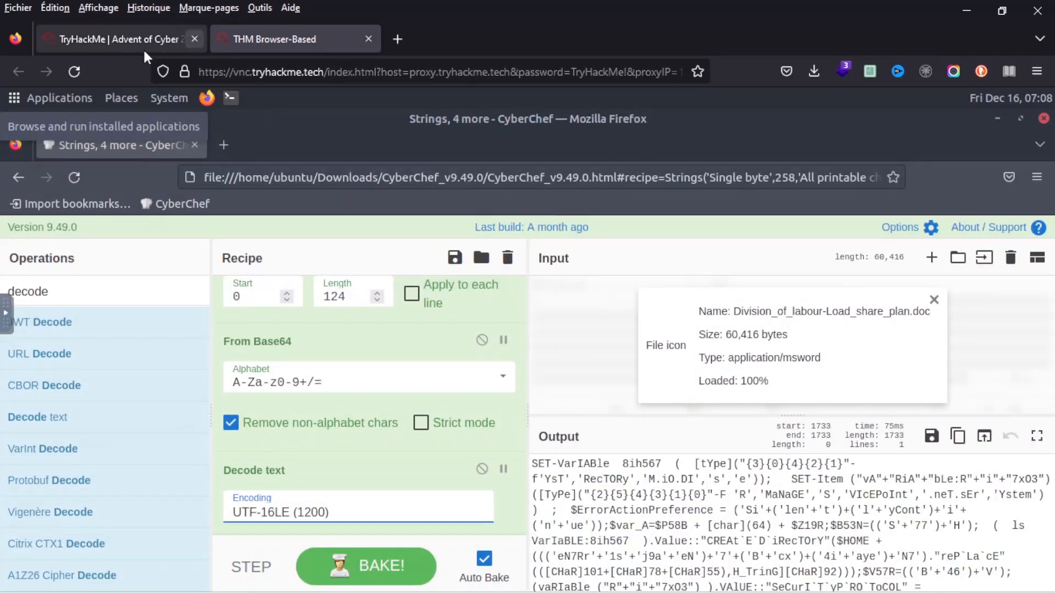
click(120, 40)
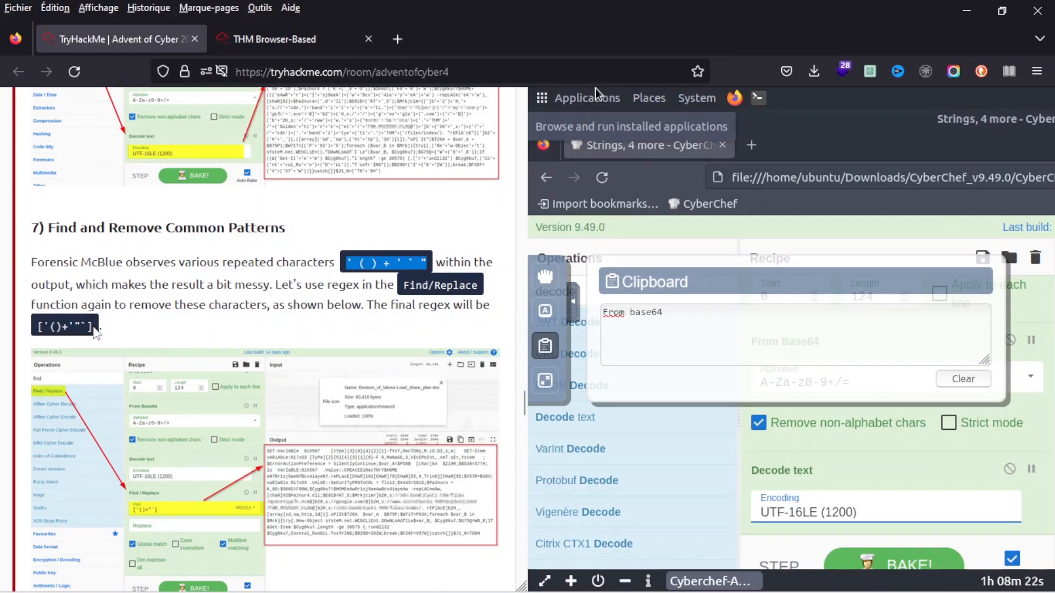
Copy the regex ['()+'"`] from the room into the remote machine's clipboard and return to CyberChef.
mouse_move(44, 327)
mouse_down()
mouse_move(92, 328)
mouse_move(31, 337)
mouse_up()
right_click(41, 329)
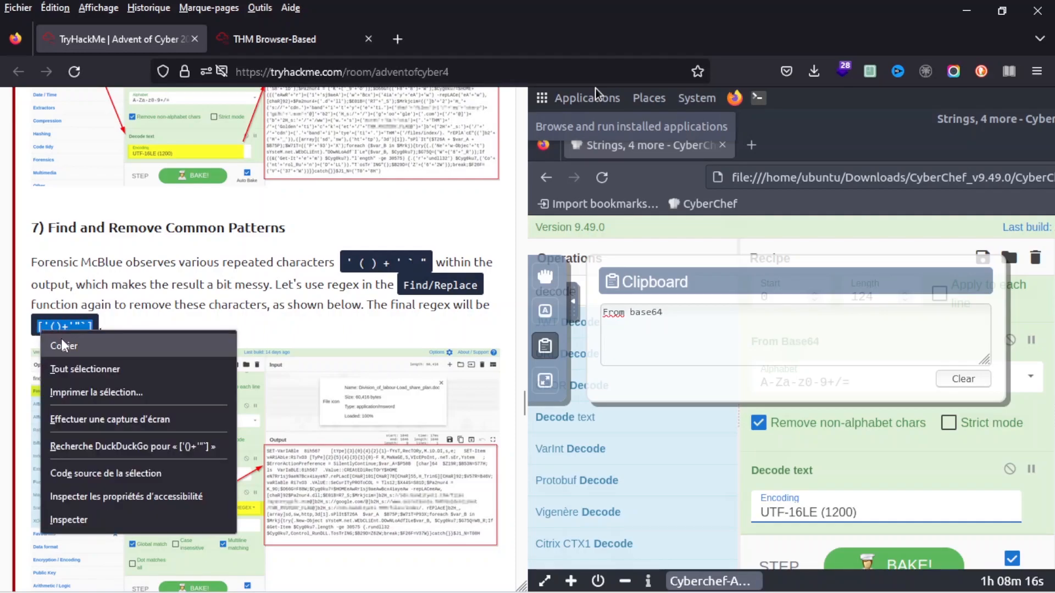
click(61, 344)
click(605, 350)
drag(665, 312, 602, 312)
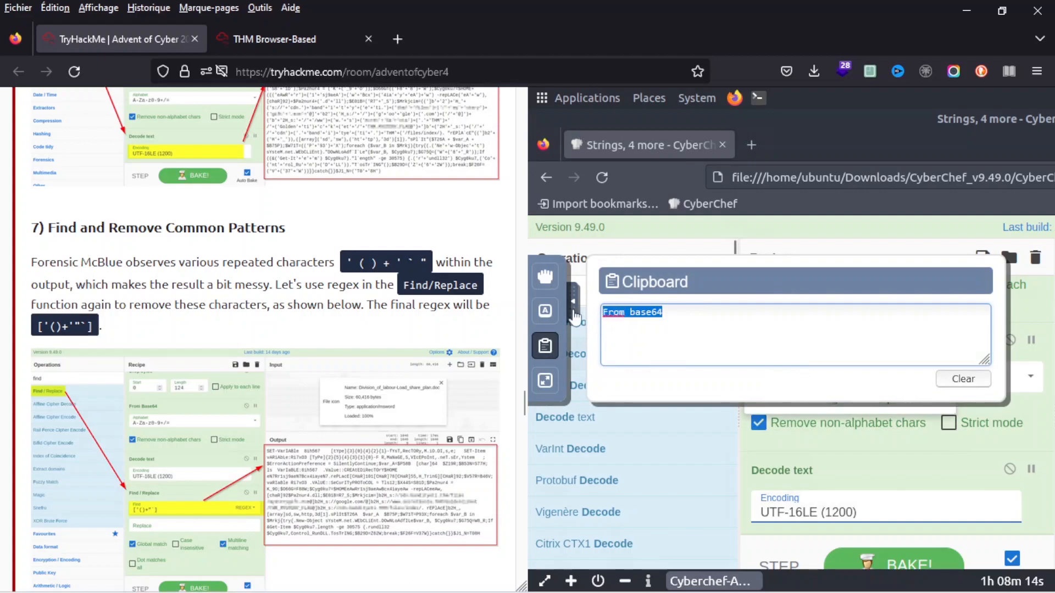
key(ctrl+v)
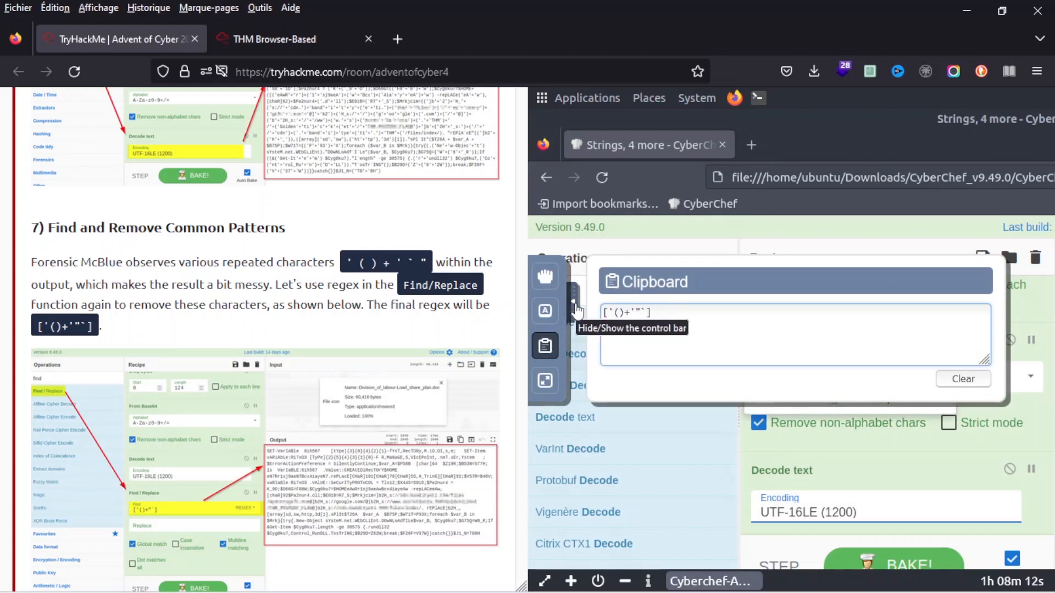
click(545, 346)
click(256, 44)
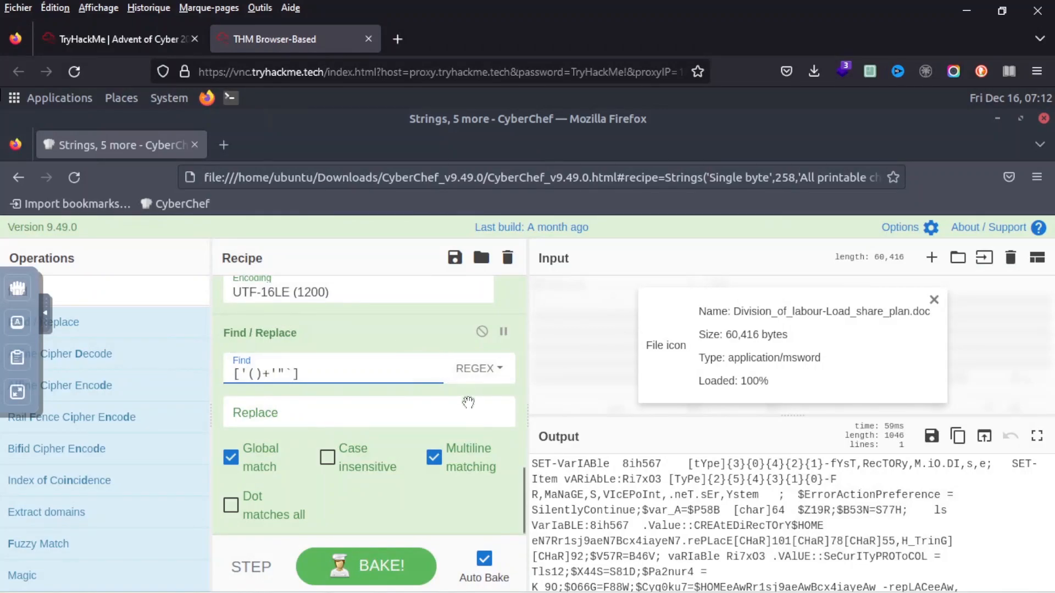
Examine the cleaned script in the output and compare it with the unfiltered version by temporarily setting a breakpoint on Find / Replace.
click(698, 514)
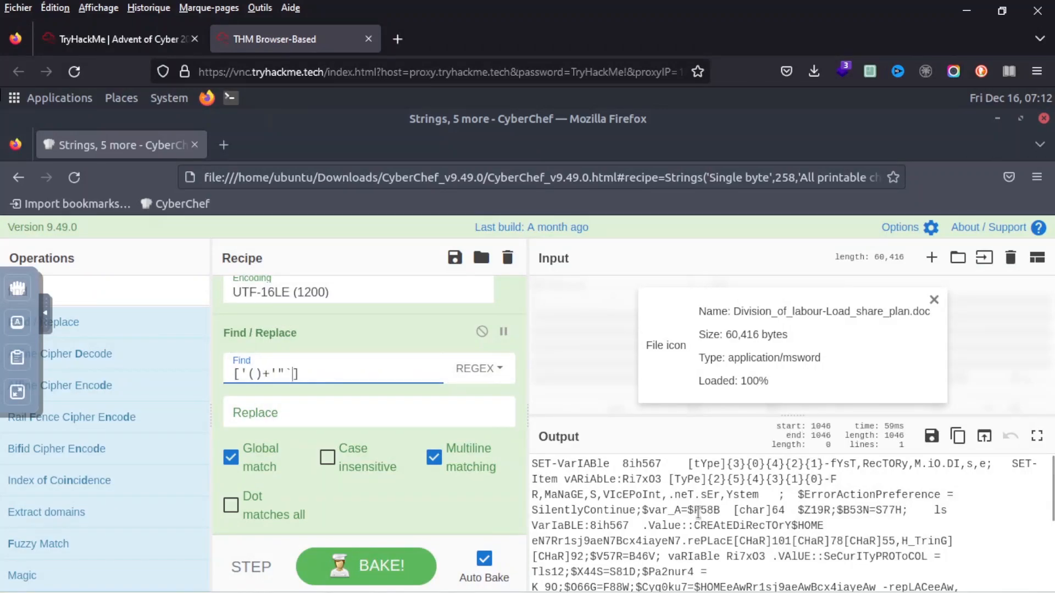
scroll(698, 514, down, 3)
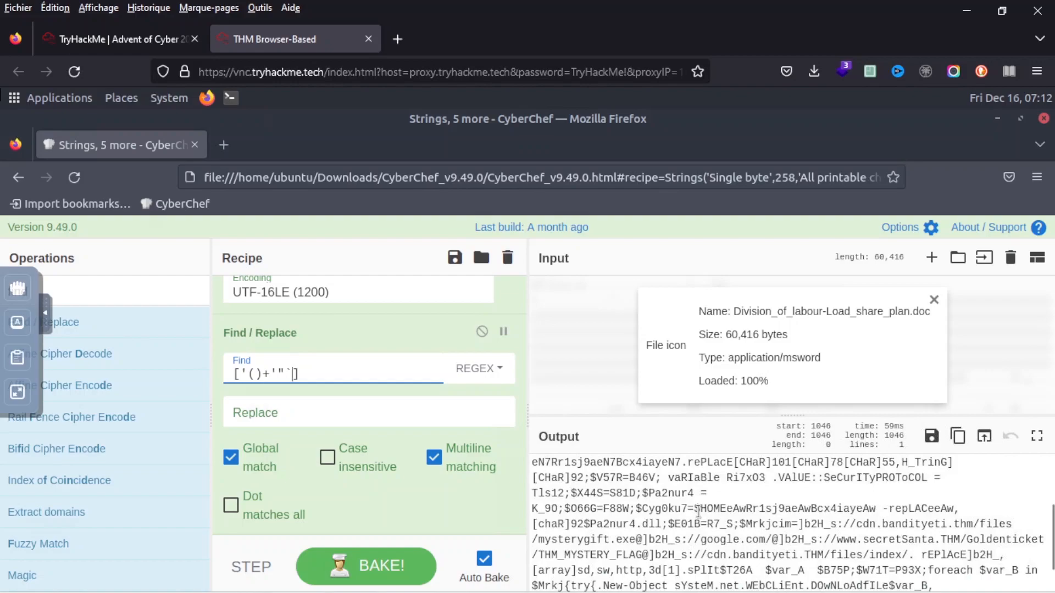
scroll(687, 499, up, 3)
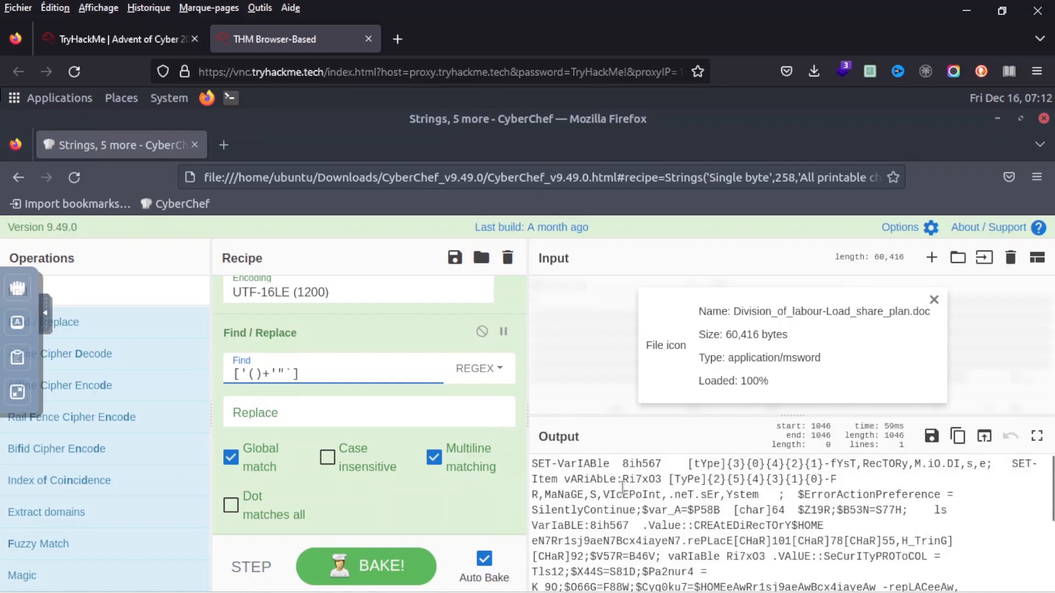
click(503, 334)
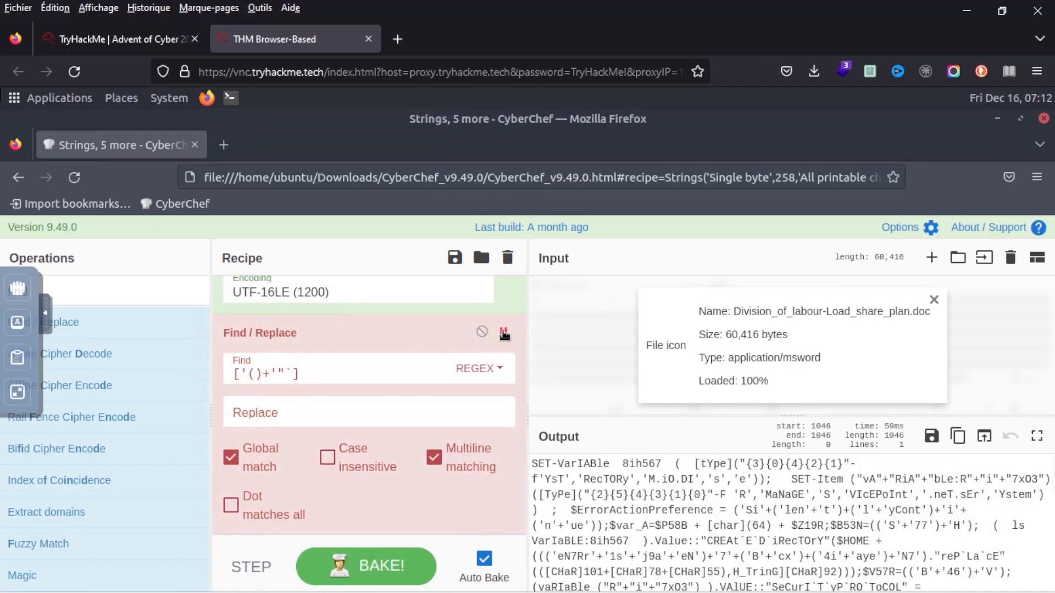
click(504, 333)
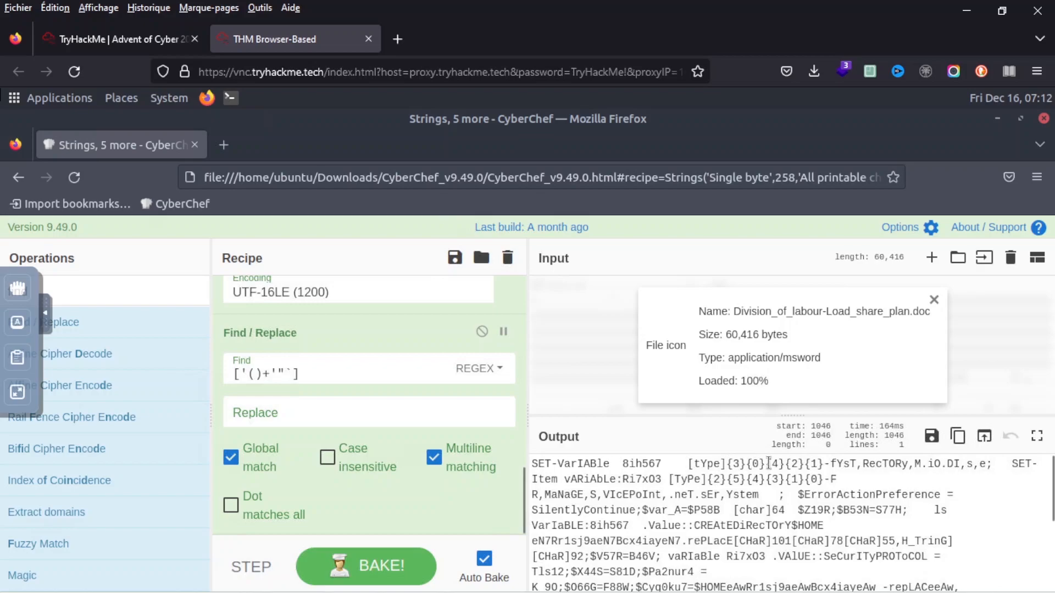
scroll(735, 510, down, 2)
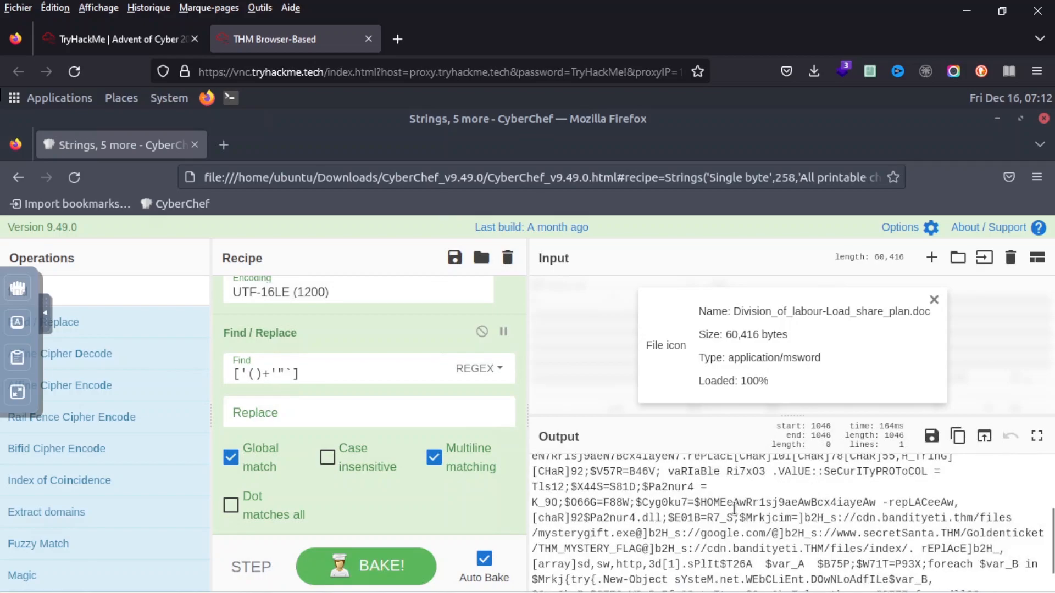
scroll(735, 510, down, 1)
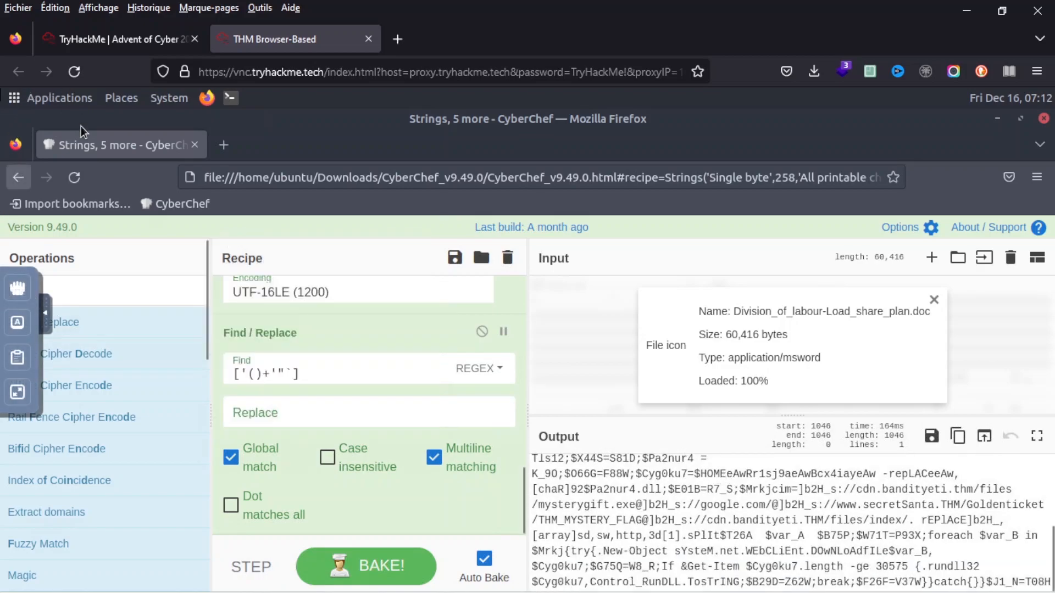
Read the room's Find and Replace section and look ahead to the Extract URLs section.
click(101, 41)
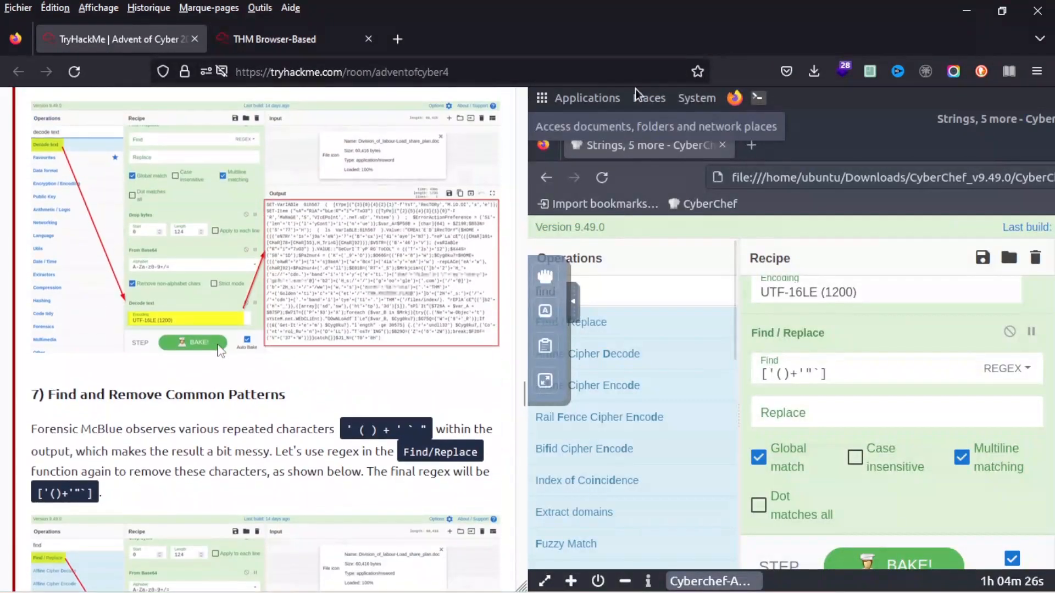
scroll(222, 355, down, 5)
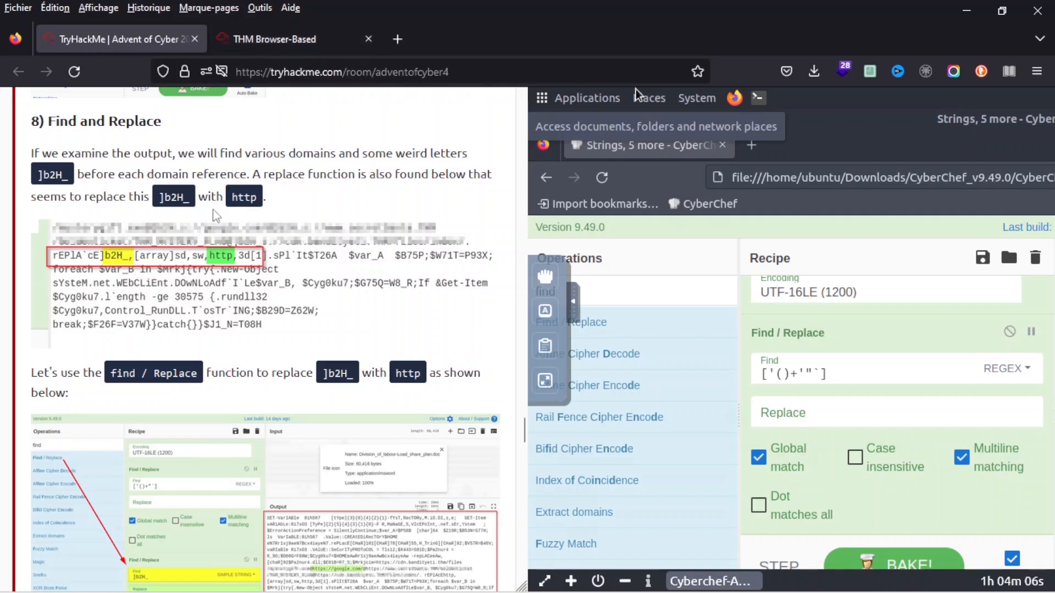
scroll(82, 381, down, 5)
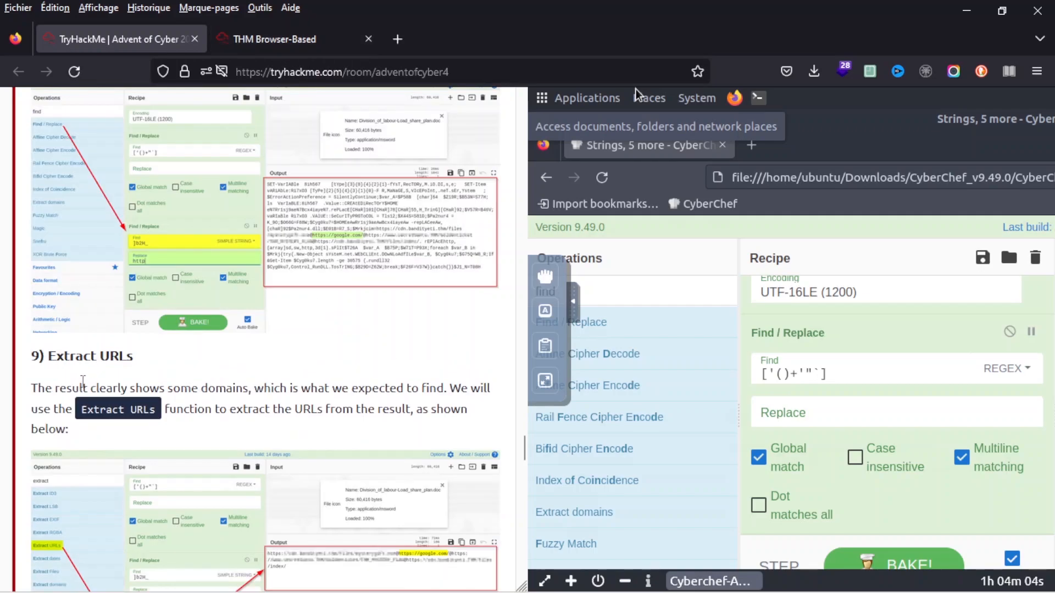
scroll(83, 381, up, 5)
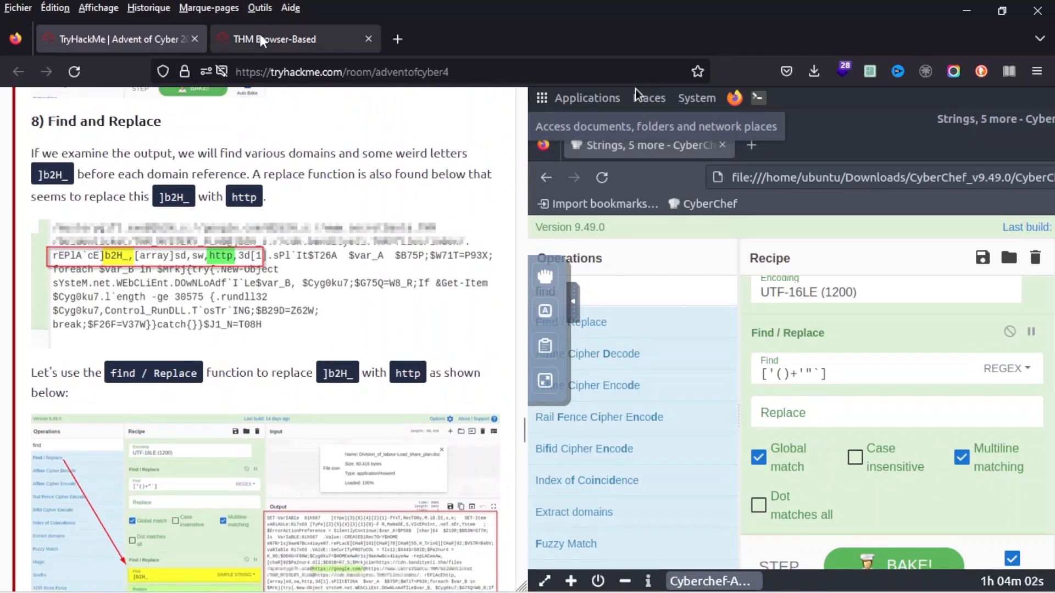
Return to CyberChef and add another Find / Replace operation at the end of the recipe.
click(261, 41)
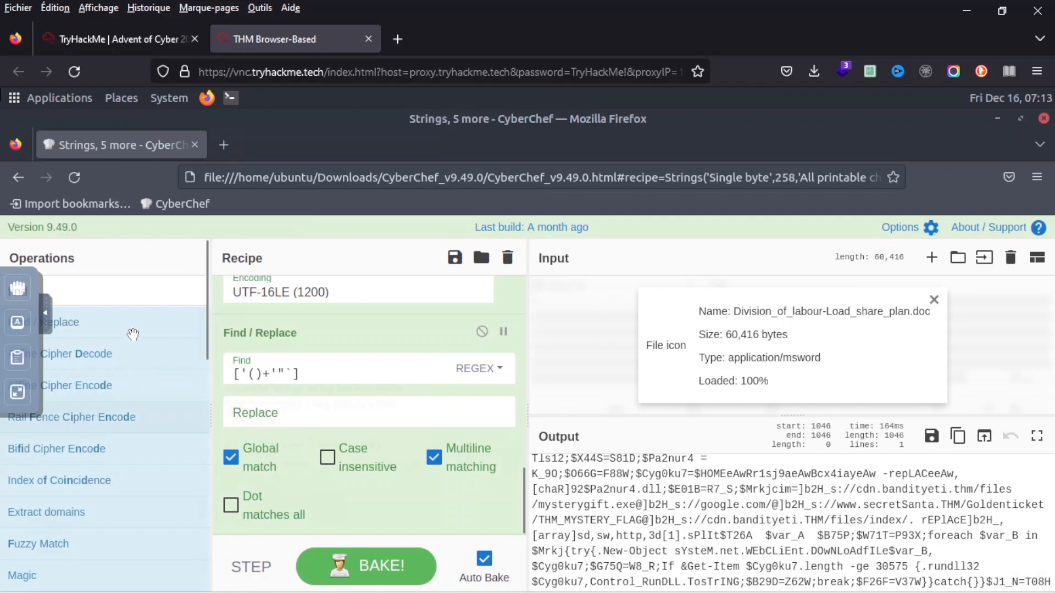
drag(110, 324, 277, 503)
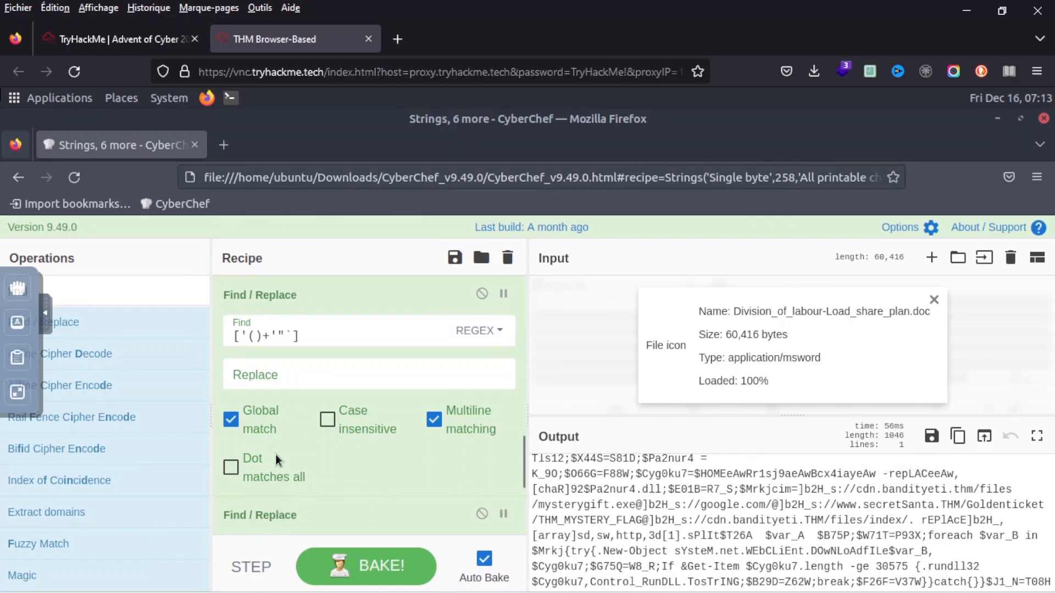
scroll(276, 449, down, 3)
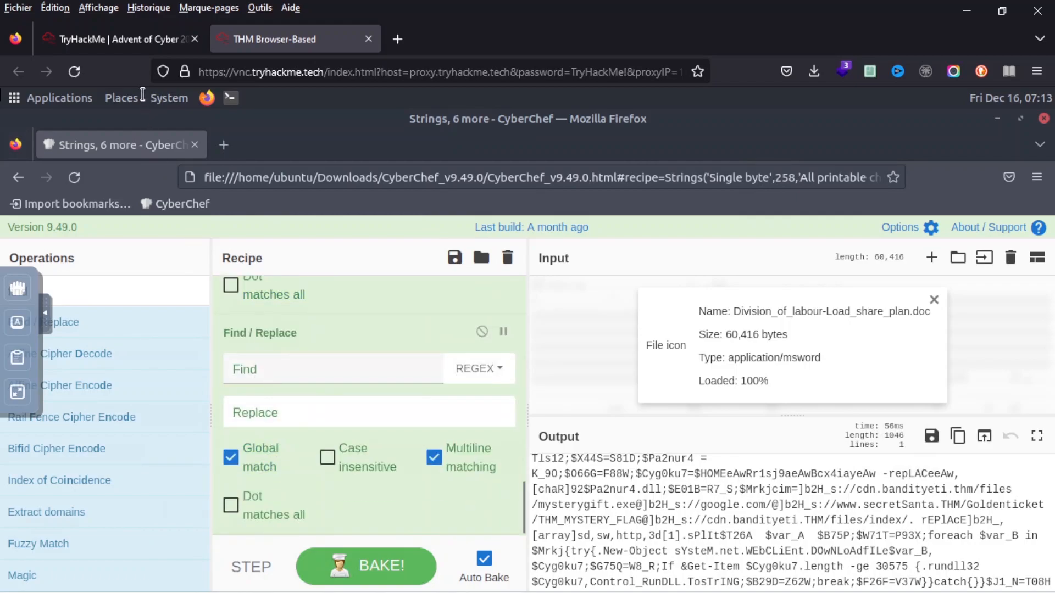
Copy the string ]b2H_ from the room's Find and Replace section into the remote machine's clipboard.
click(131, 39)
scroll(190, 204, down, 3)
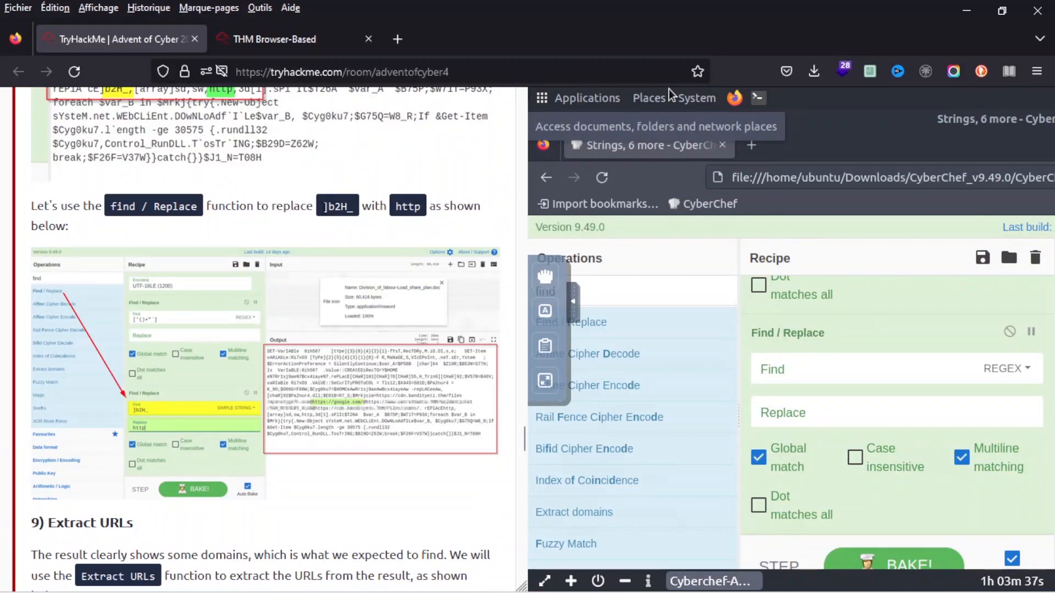
drag(322, 206, 341, 207)
right_click(346, 207)
click(374, 224)
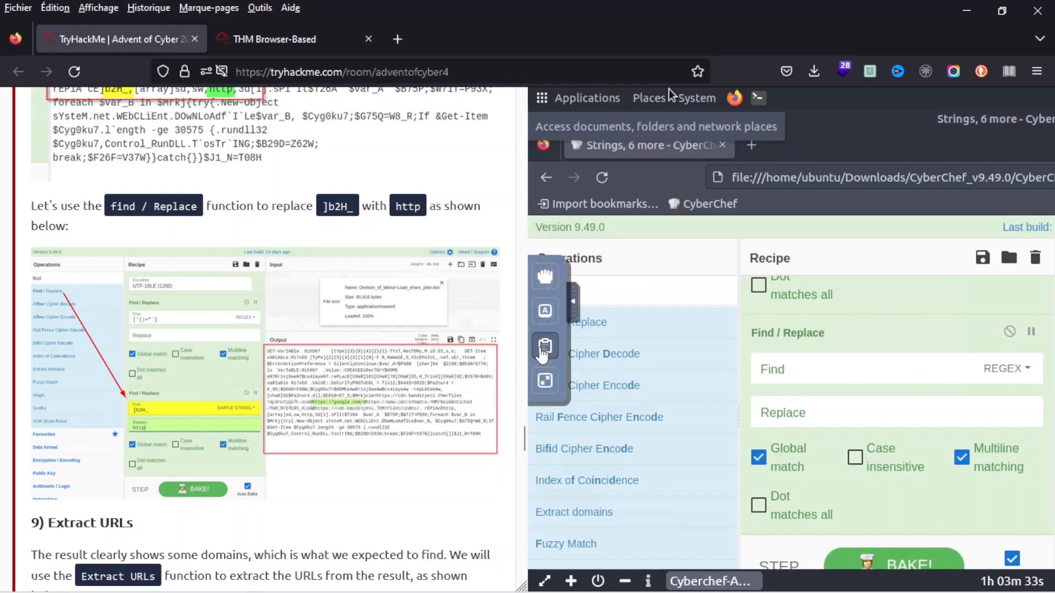
click(545, 347)
click(641, 318)
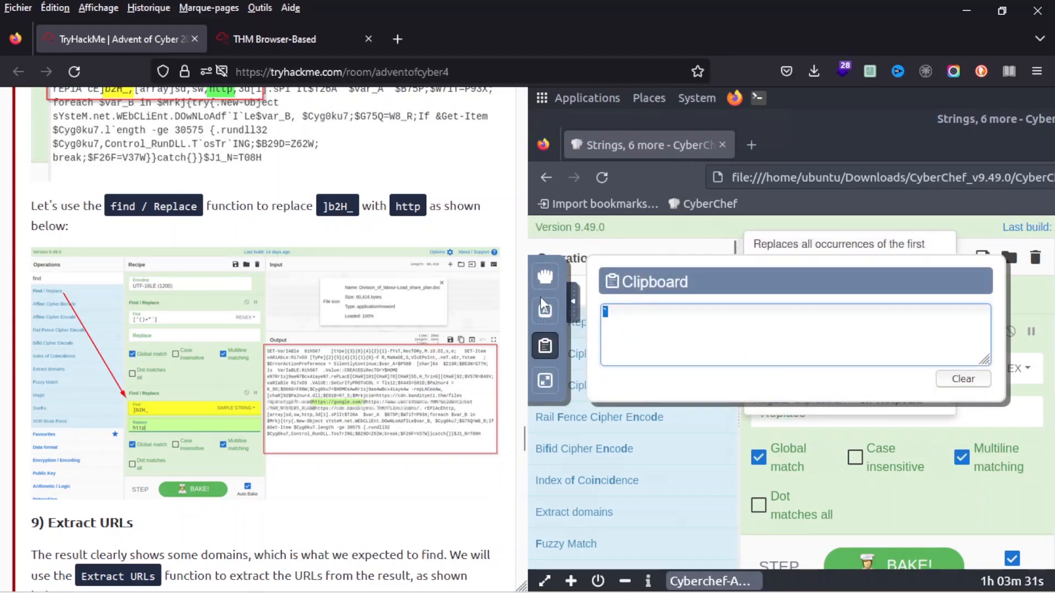
key(ctrl+v)
In CyberChef, set the last Find / Replace operation to find ]b2H_ and replace it with http.
click(279, 31)
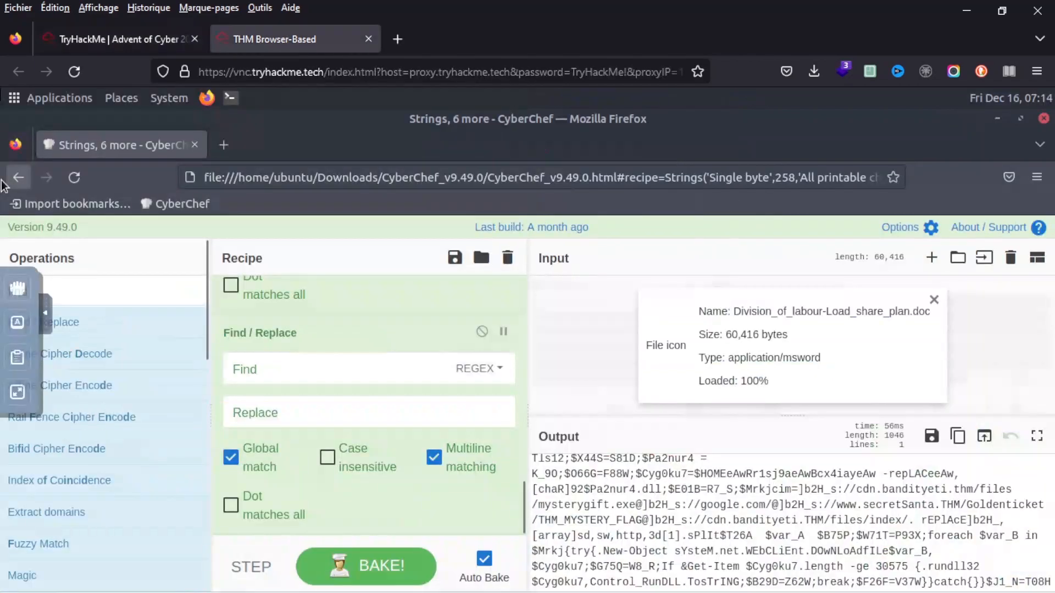
click(266, 374)
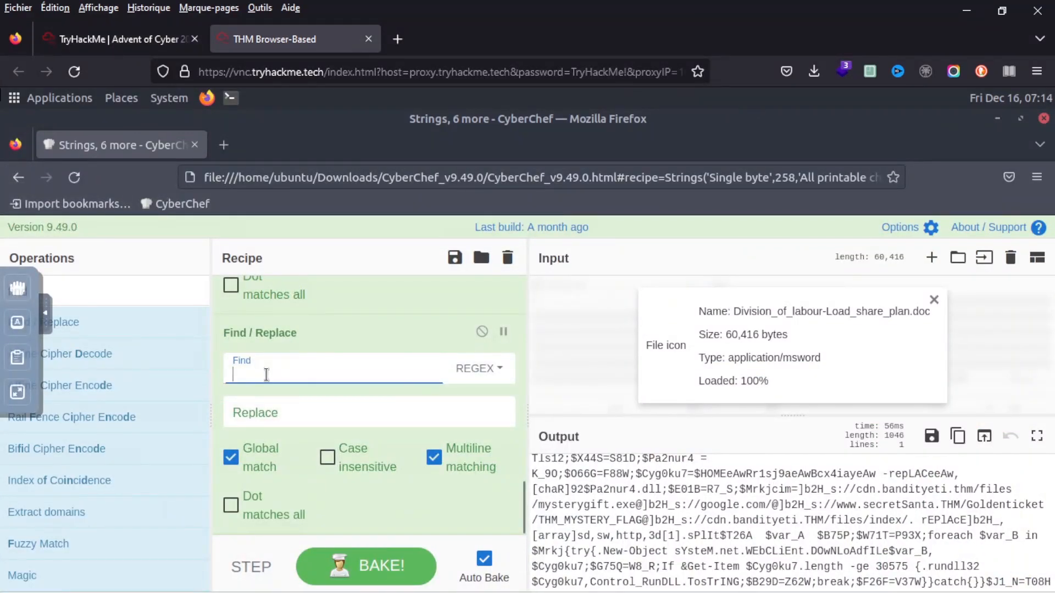
text(]b2H_)
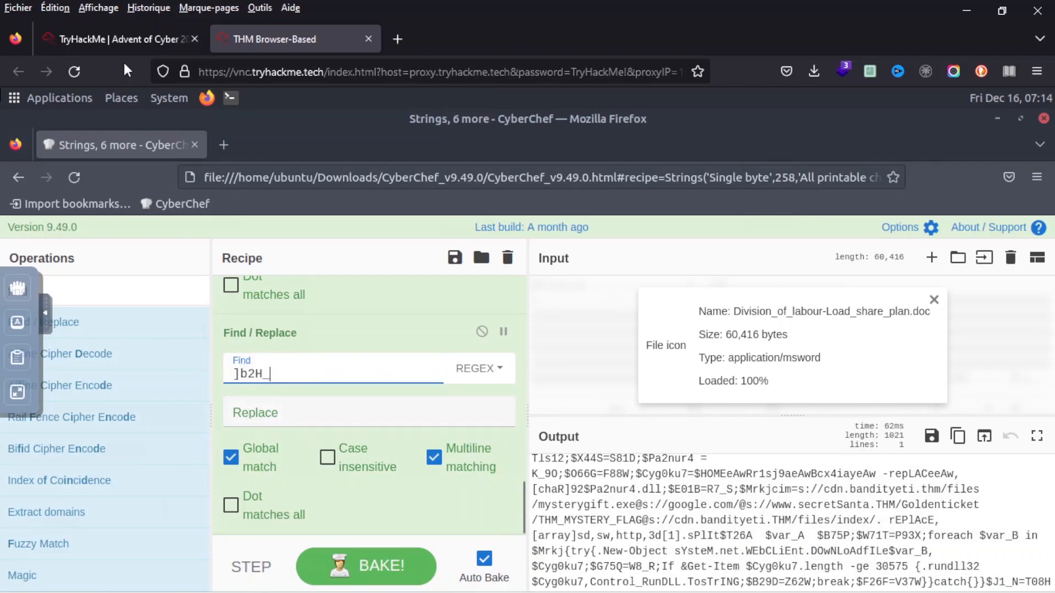
click(121, 34)
click(269, 34)
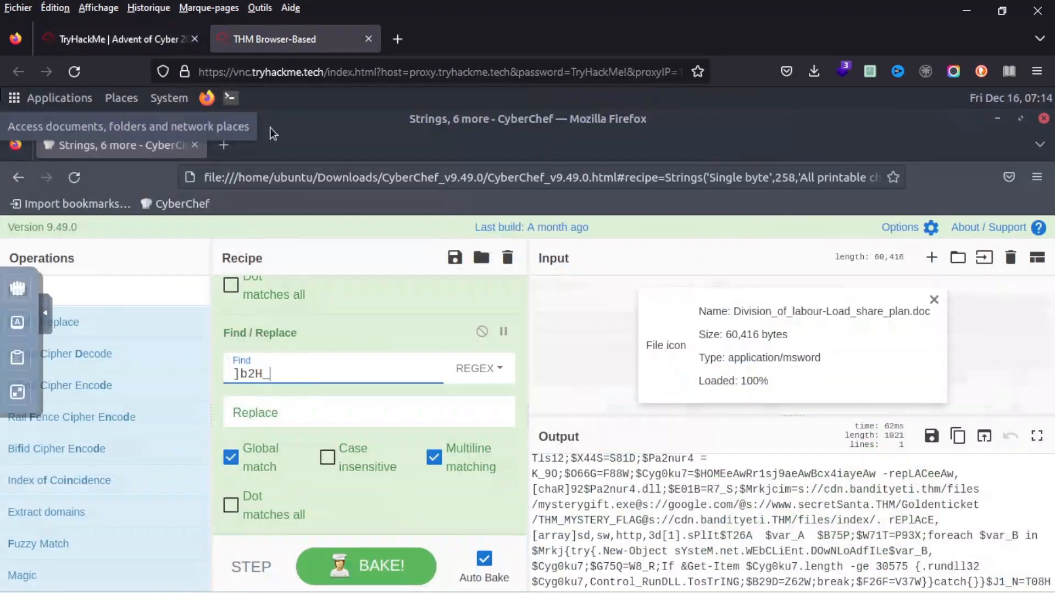
click(259, 410)
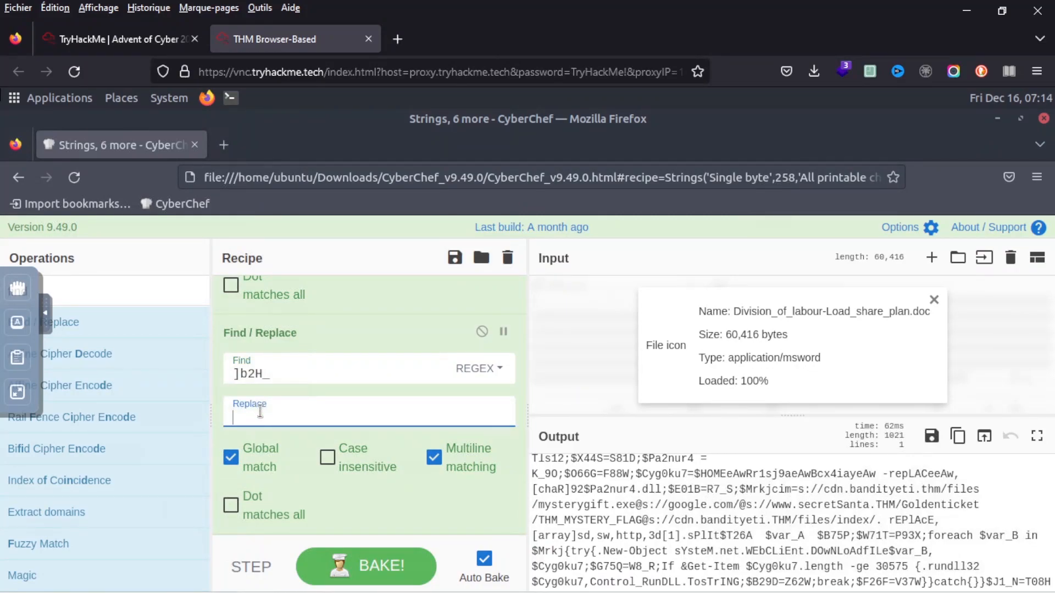
text(ht)
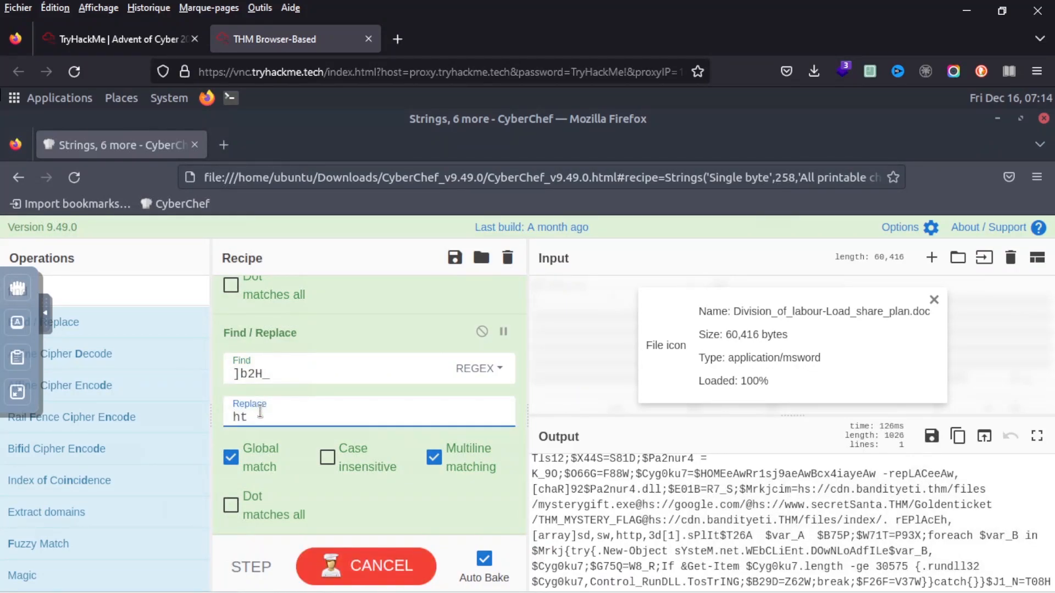
text(tp)
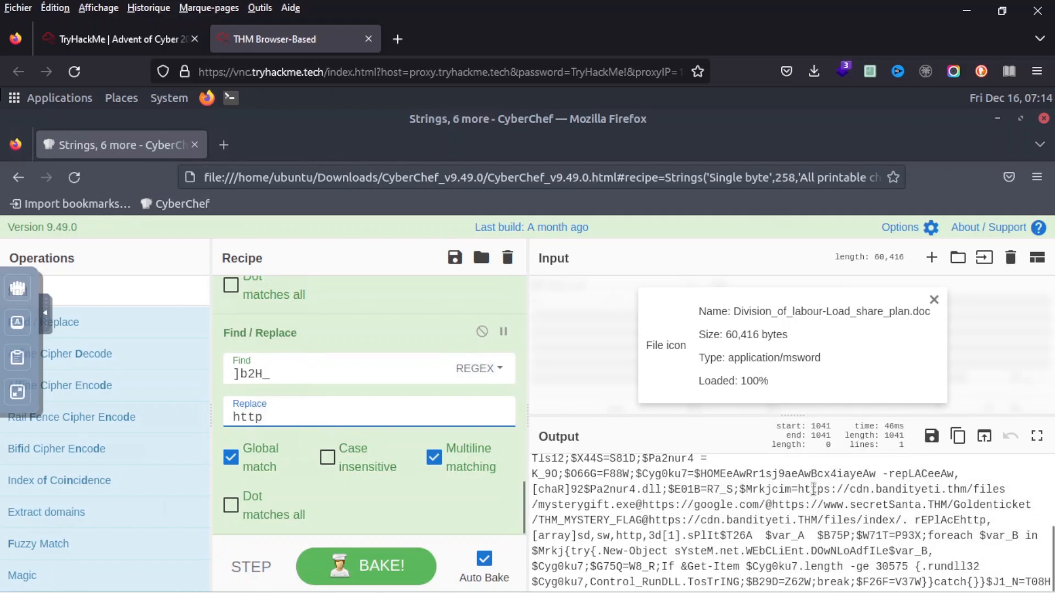
Read the room's Extract URLs section, then return to the remote machine's CyberChef.
click(148, 44)
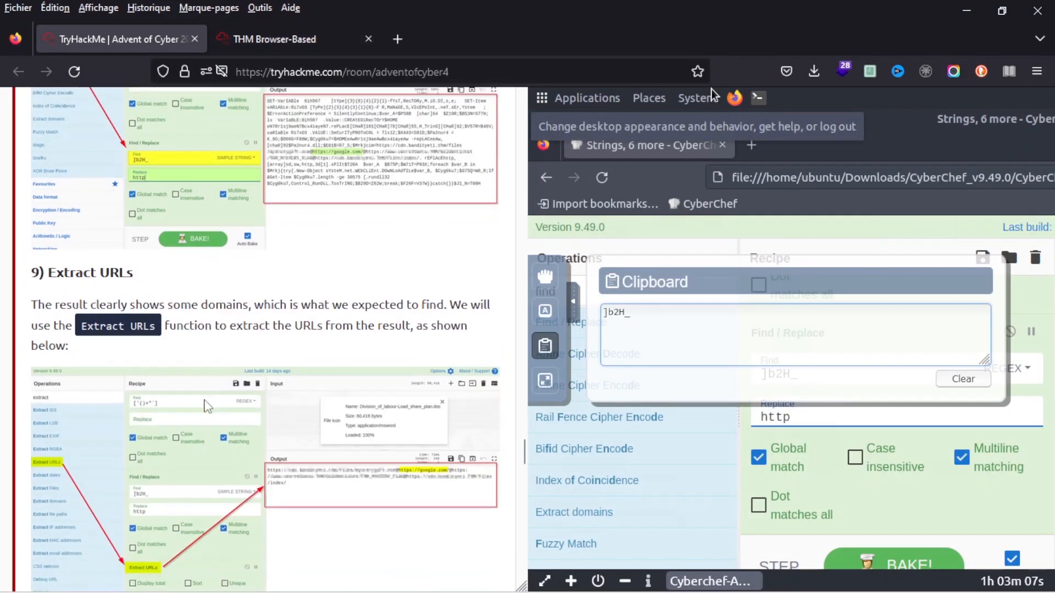
scroll(207, 407, down, 3)
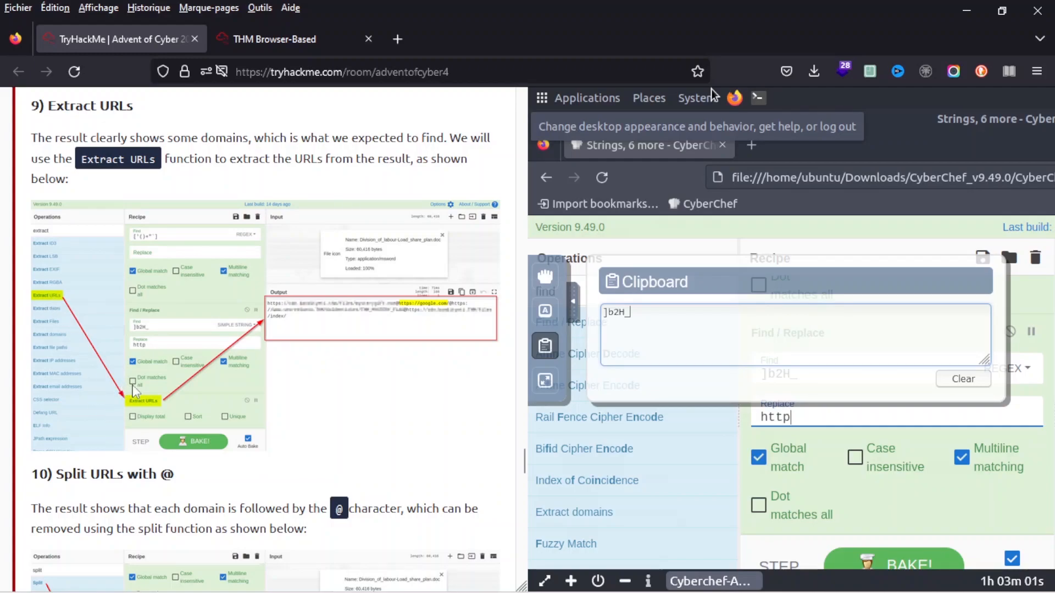
click(278, 39)
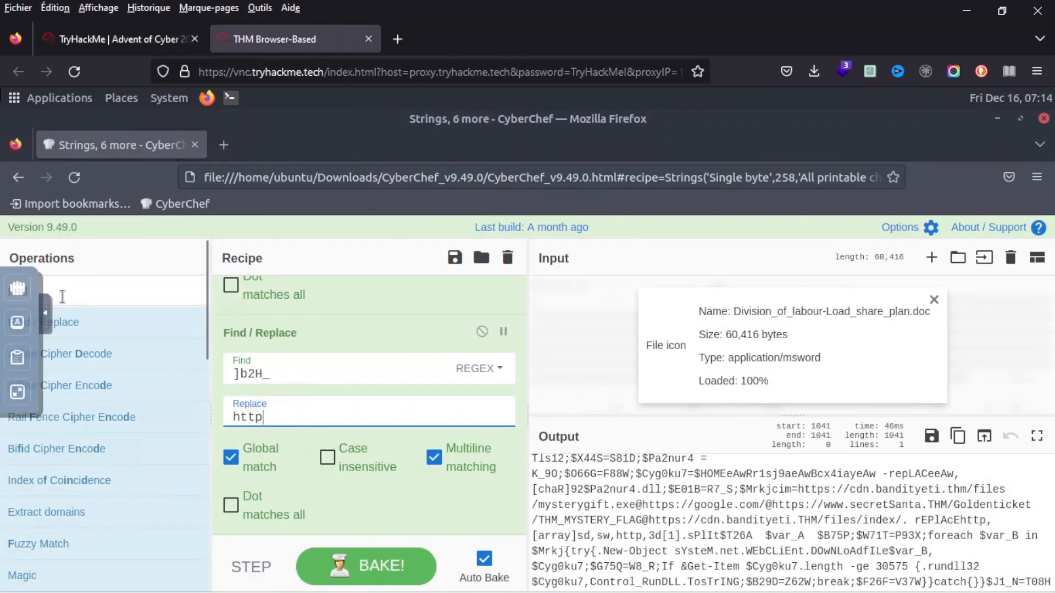
Search the operations for extract and add Extract URLs at the end of the recipe.
click(52, 322)
click(46, 312)
click(53, 291)
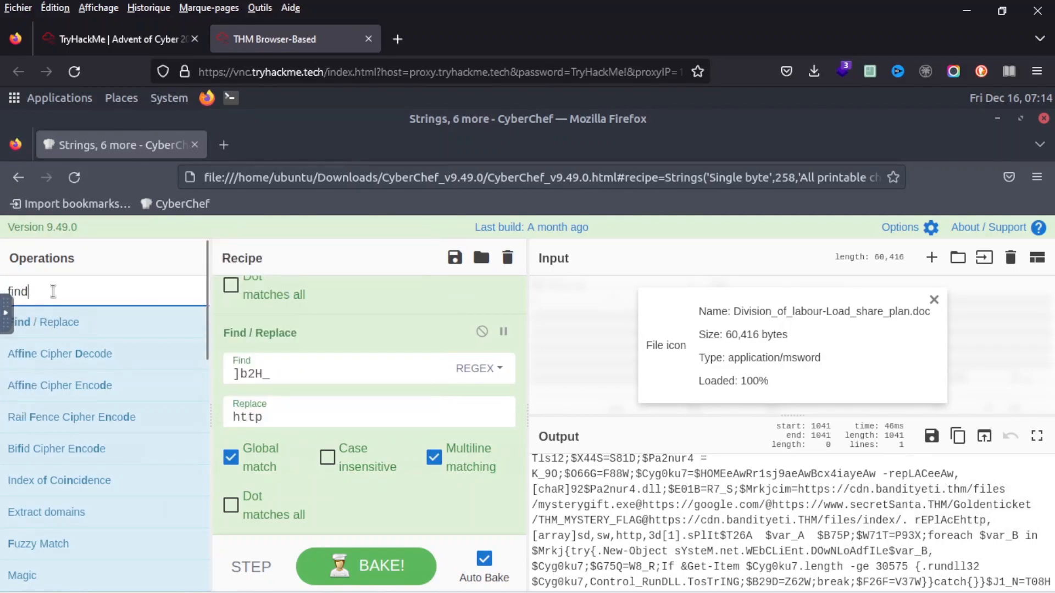
key(BackSpace)
key(BackSpace)
key(BackSpace)
key(BackSpace)
text(extract)
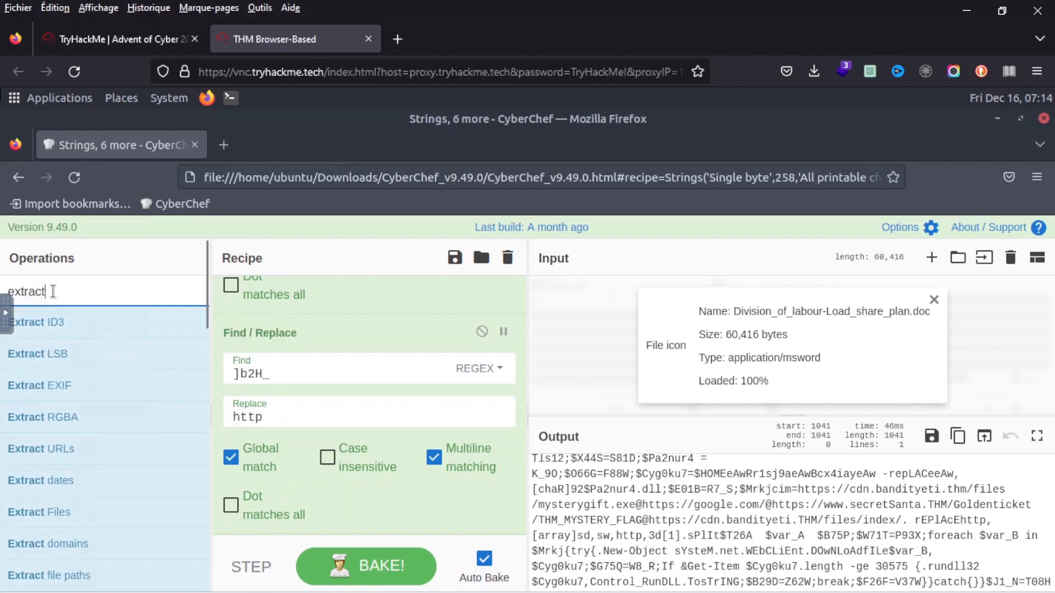
drag(66, 448, 286, 515)
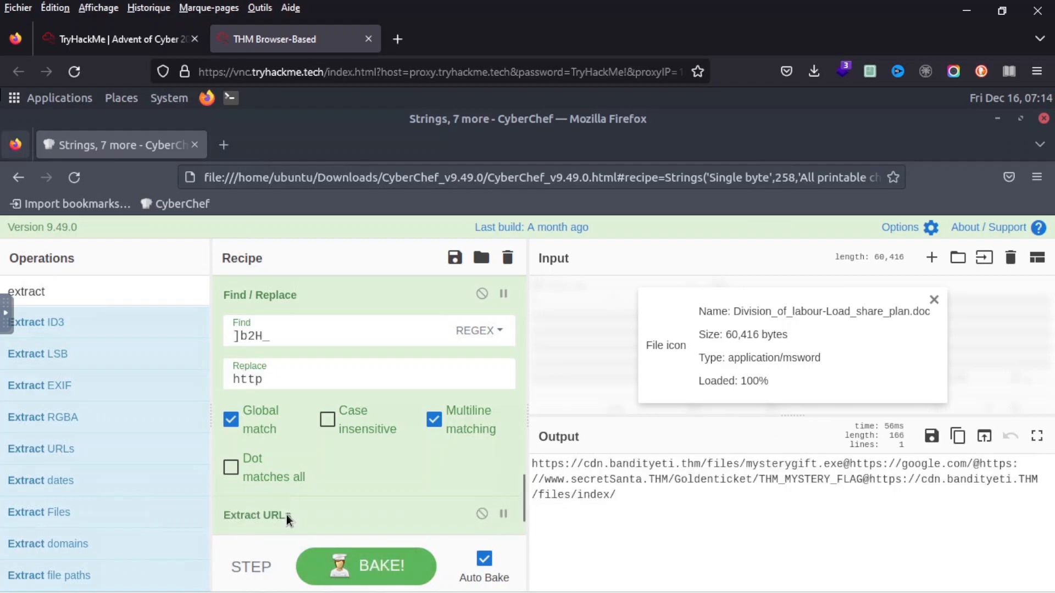
scroll(286, 515, down, 1)
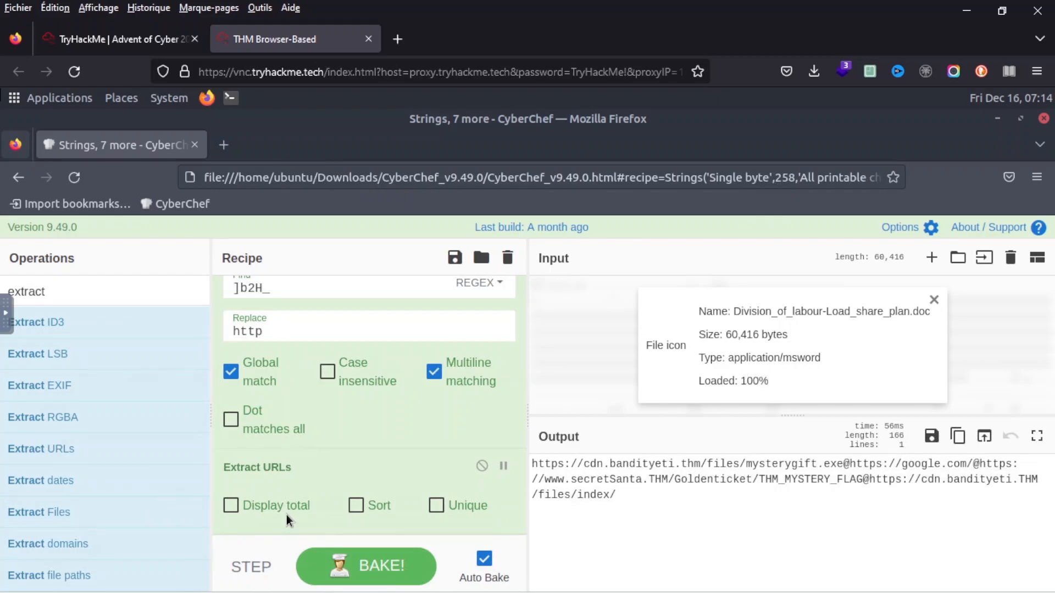
Examine the separators between the extracted URLs in the output and consult the room's Split URLs with @ section.
click(744, 459)
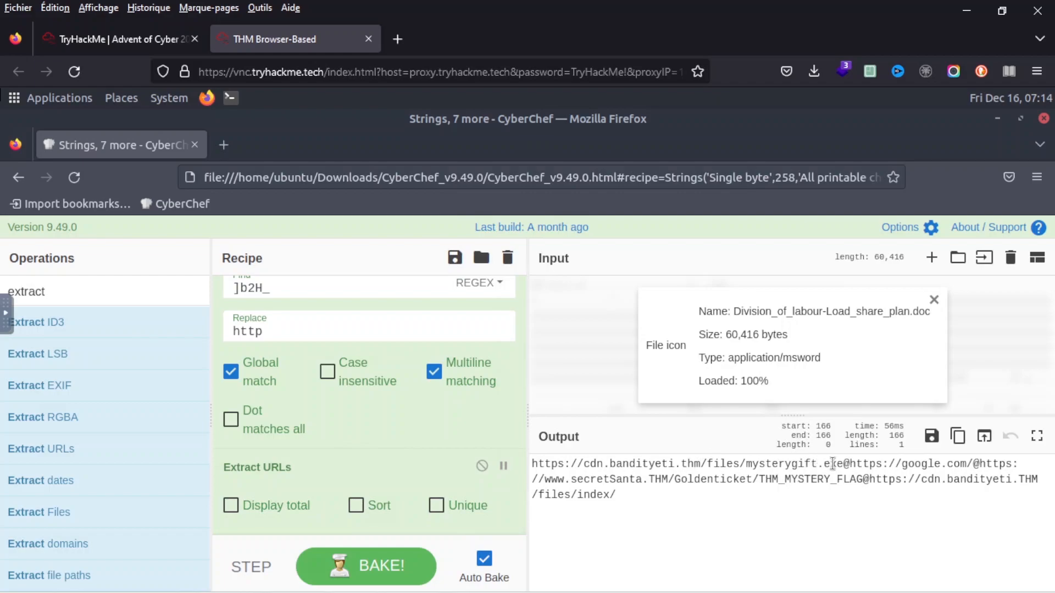
click(852, 466)
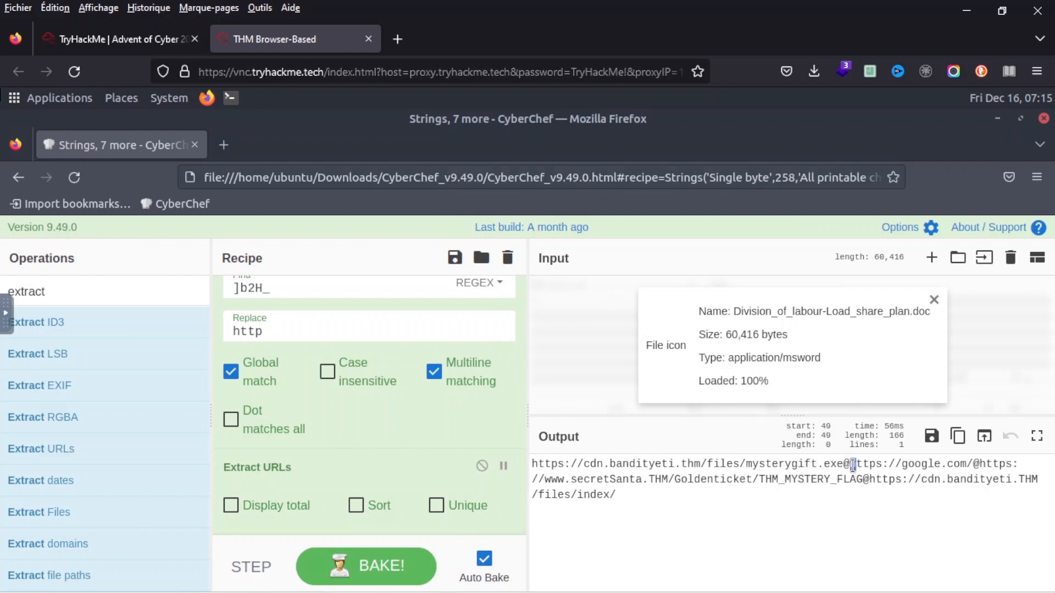
key(shift+Right)
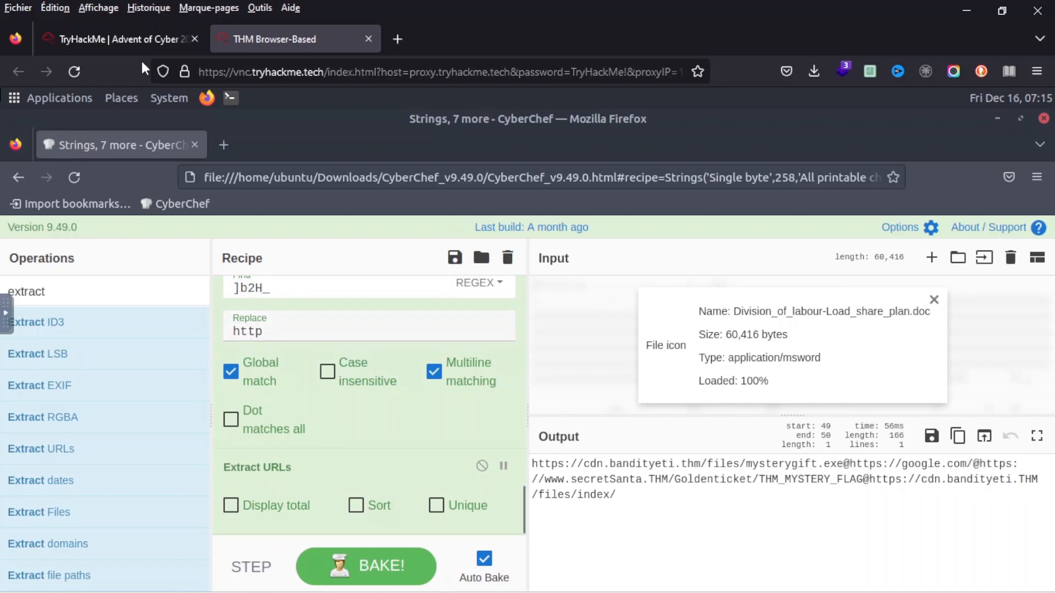
click(127, 40)
scroll(192, 472, down, 5)
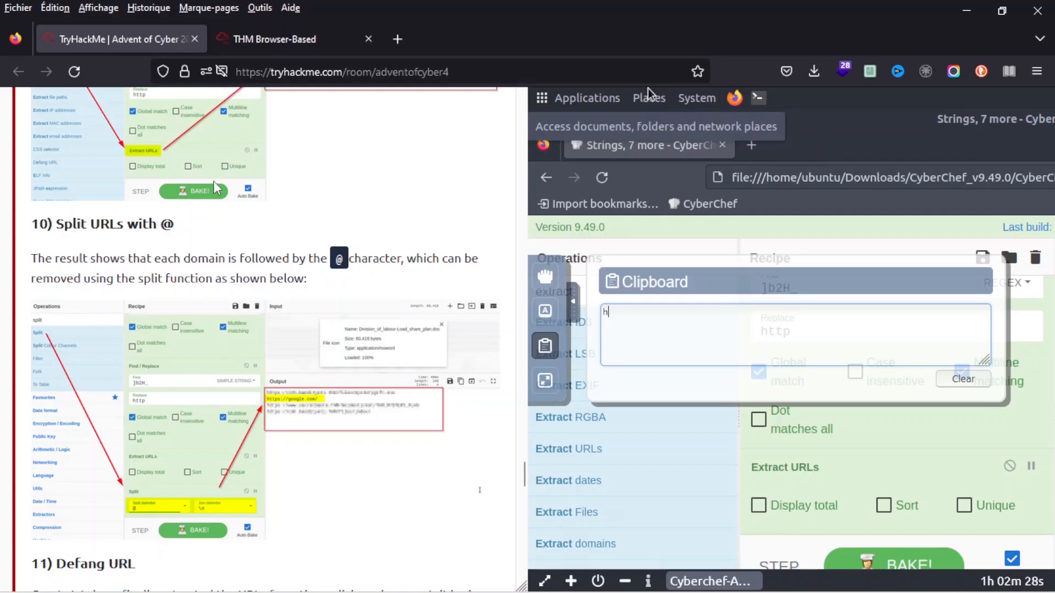
click(275, 39)
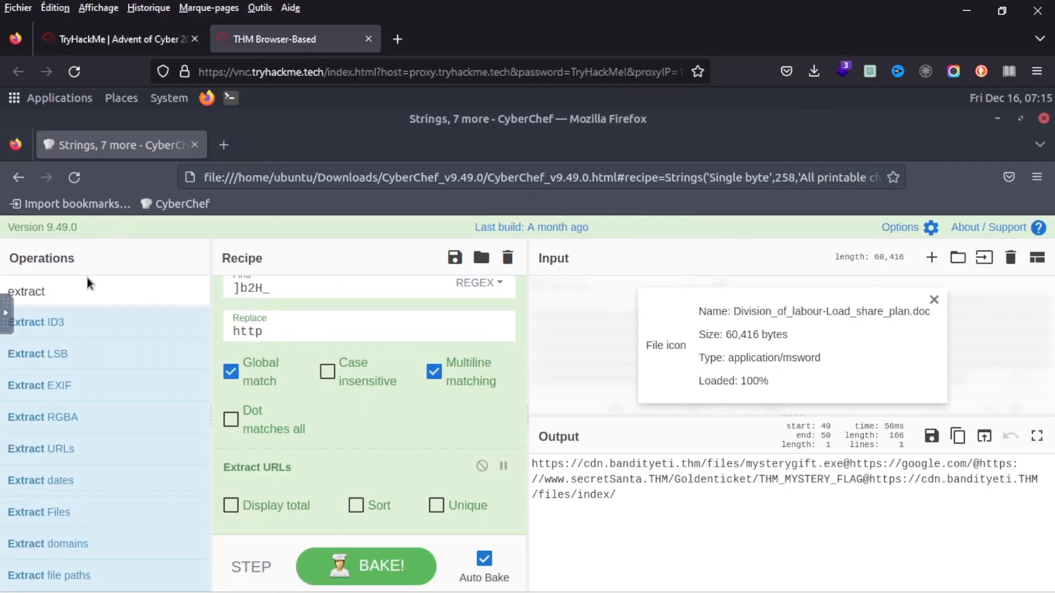
Add a Split operation at the end of the CyberChef recipe with @ as its split delimiter.
drag(47, 291, 2, 290)
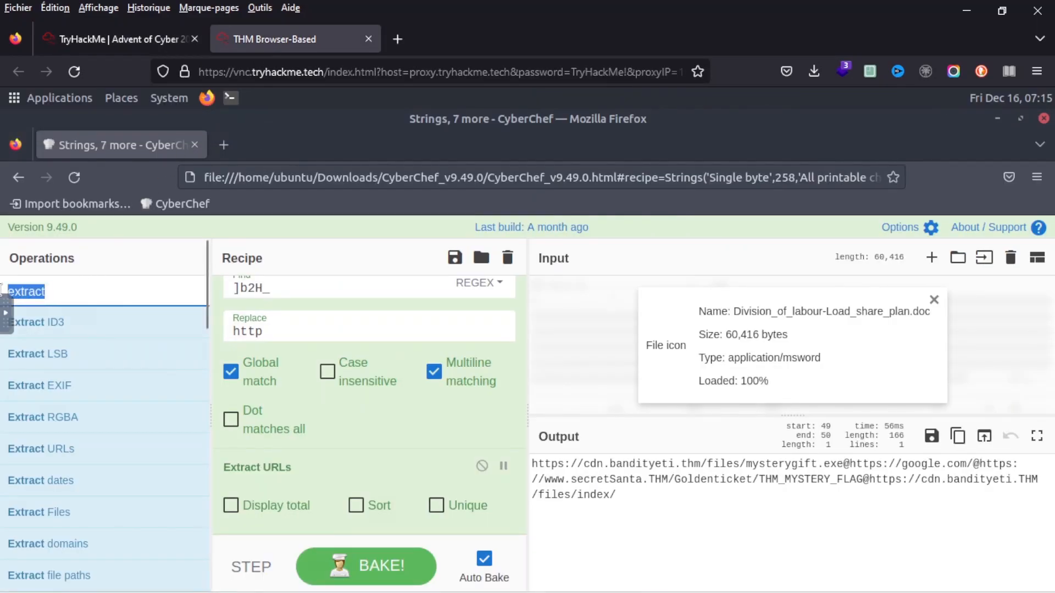
text(split)
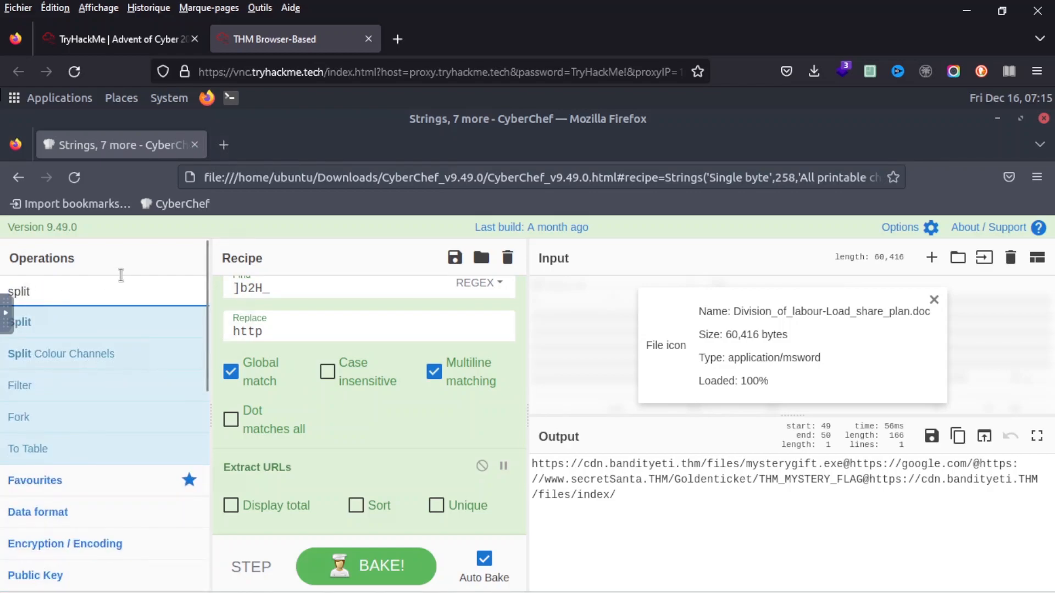
drag(33, 322, 251, 511)
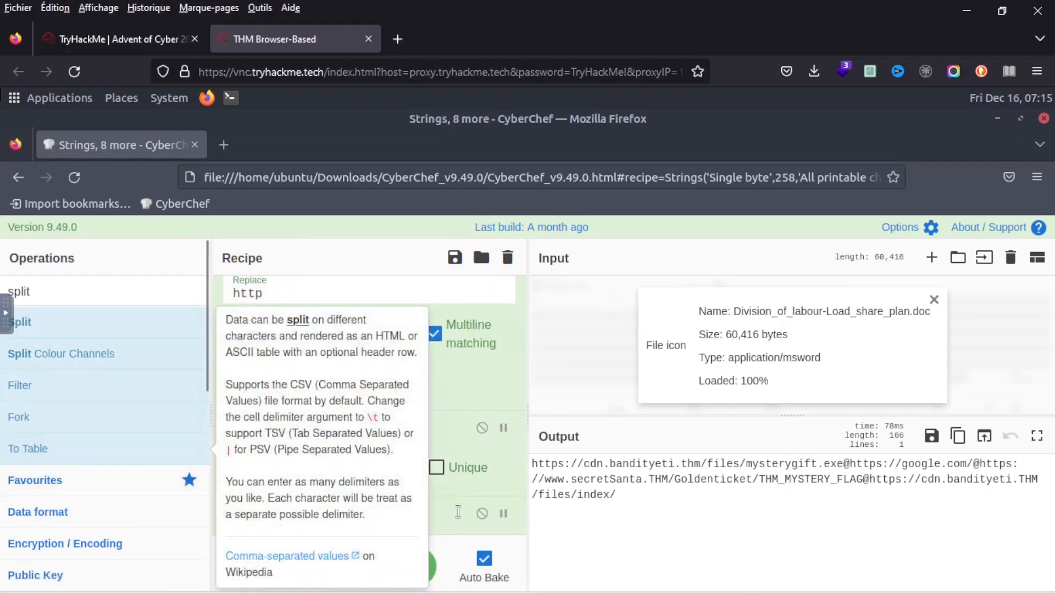
scroll(459, 517, down, 1)
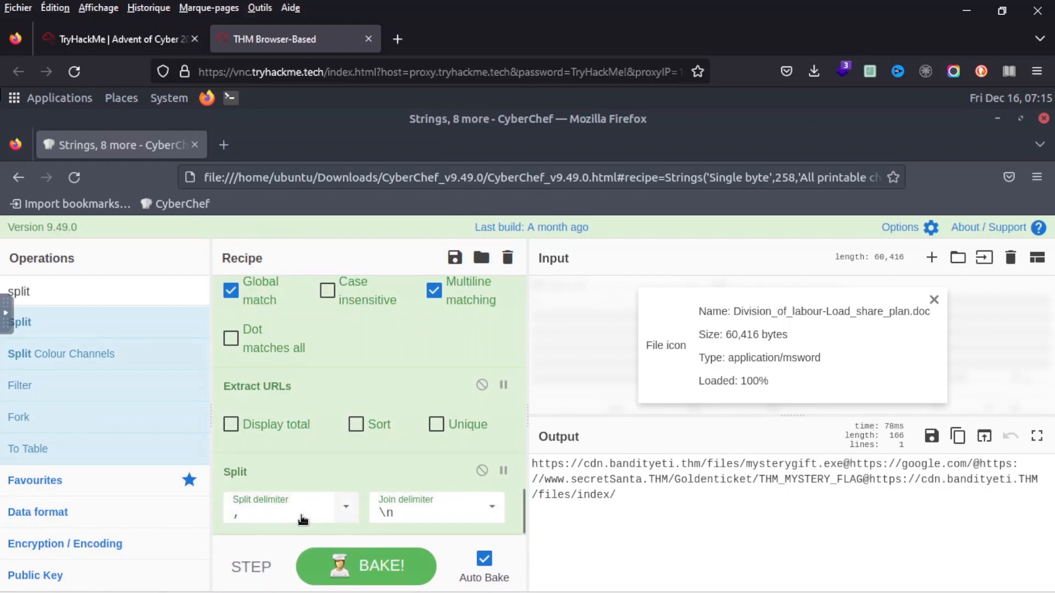
click(229, 520)
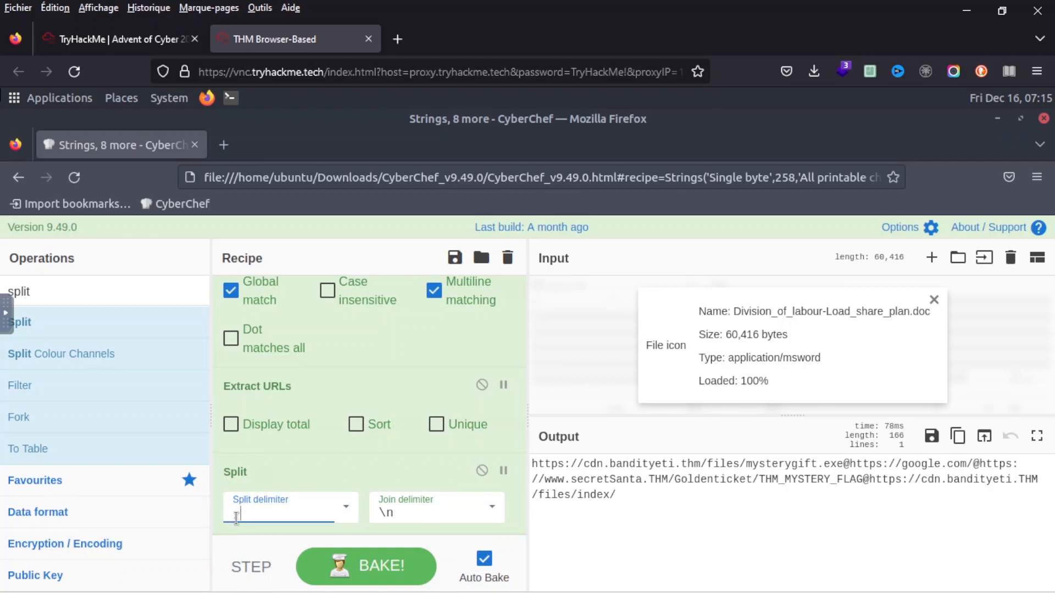
drag(243, 515, 231, 512)
text(@)
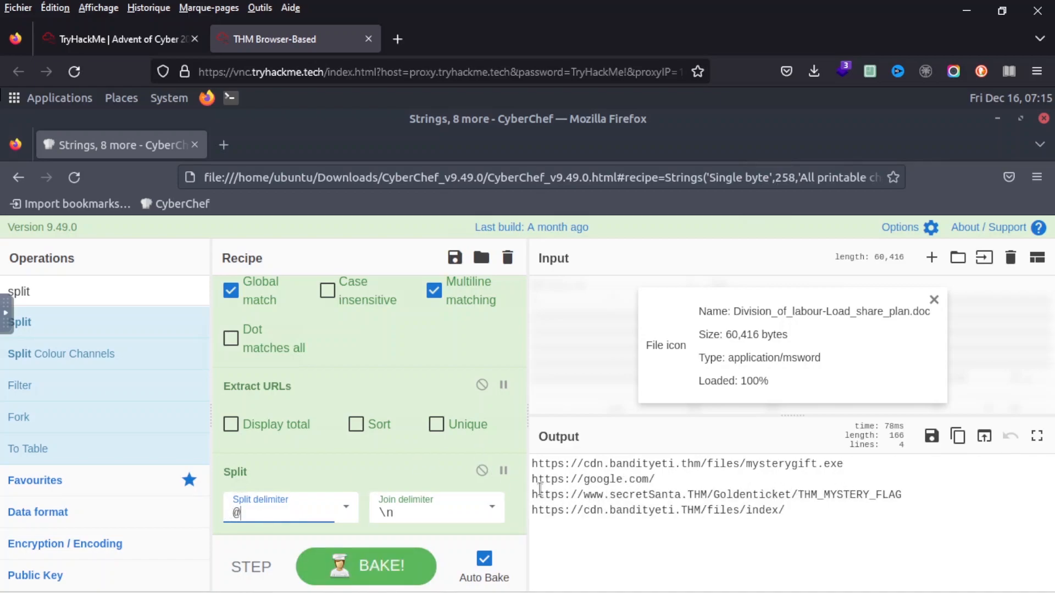
Read the room's Defang URL section on making the extracted URLs unclickable.
click(118, 39)
scroll(306, 406, down, 5)
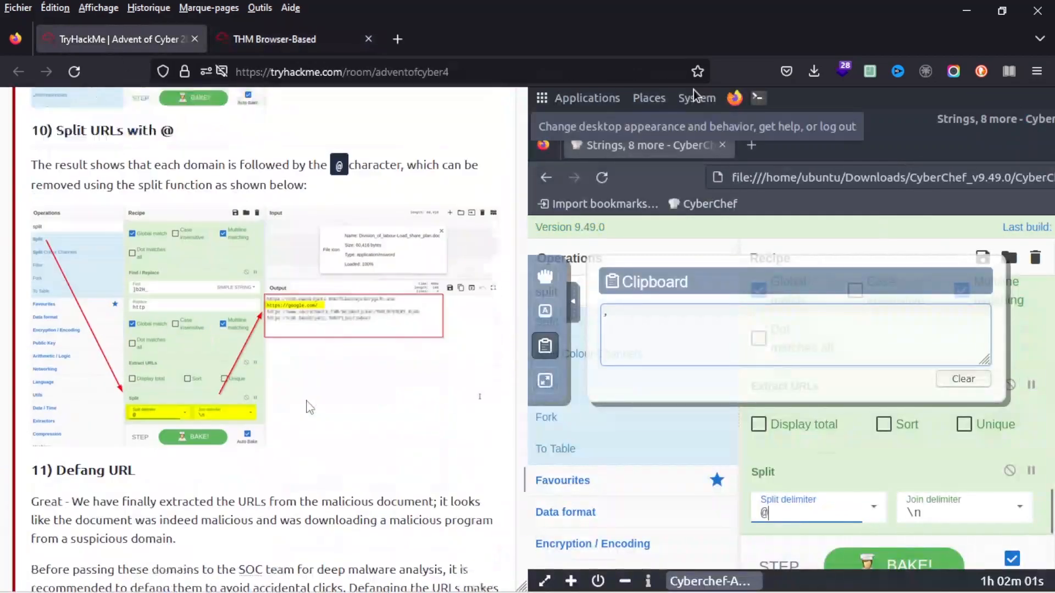
scroll(306, 405, down, 3)
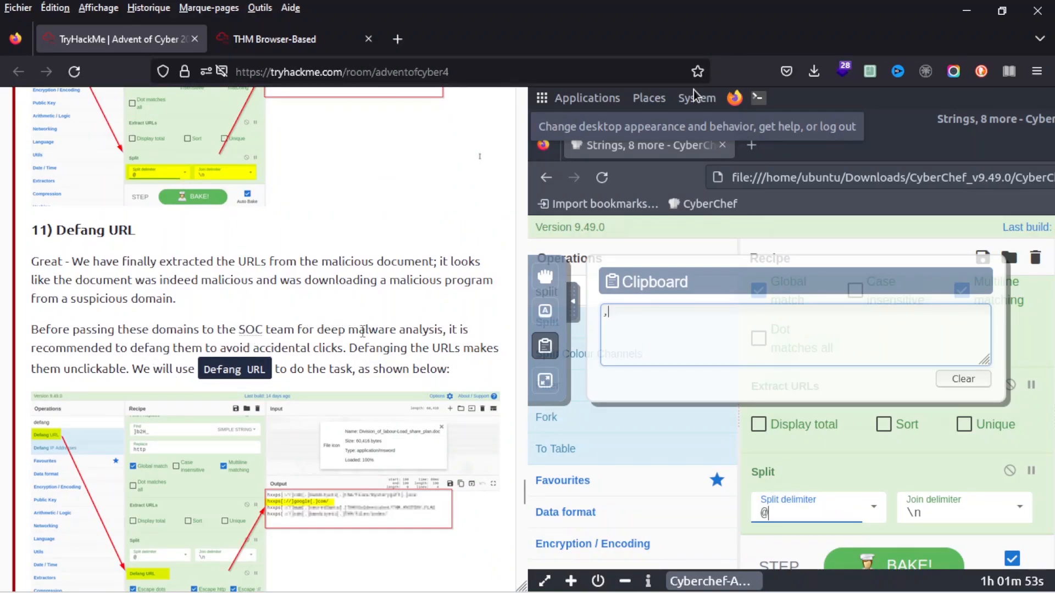
drag(321, 332, 442, 326)
click(443, 329)
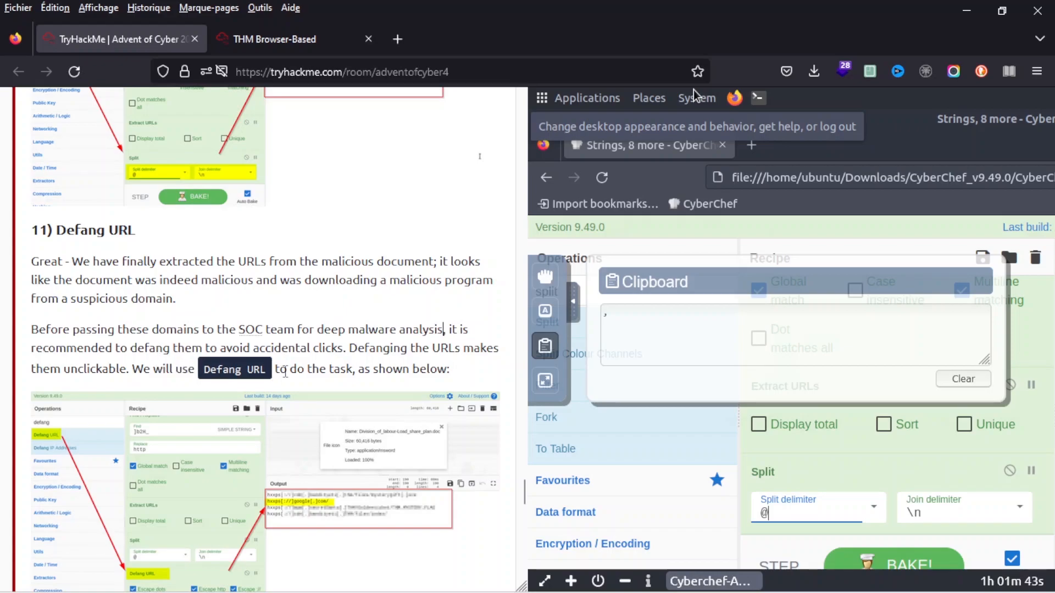
In CyberChef, search the operations for defang and add Defang URL at the end of the recipe.
click(273, 48)
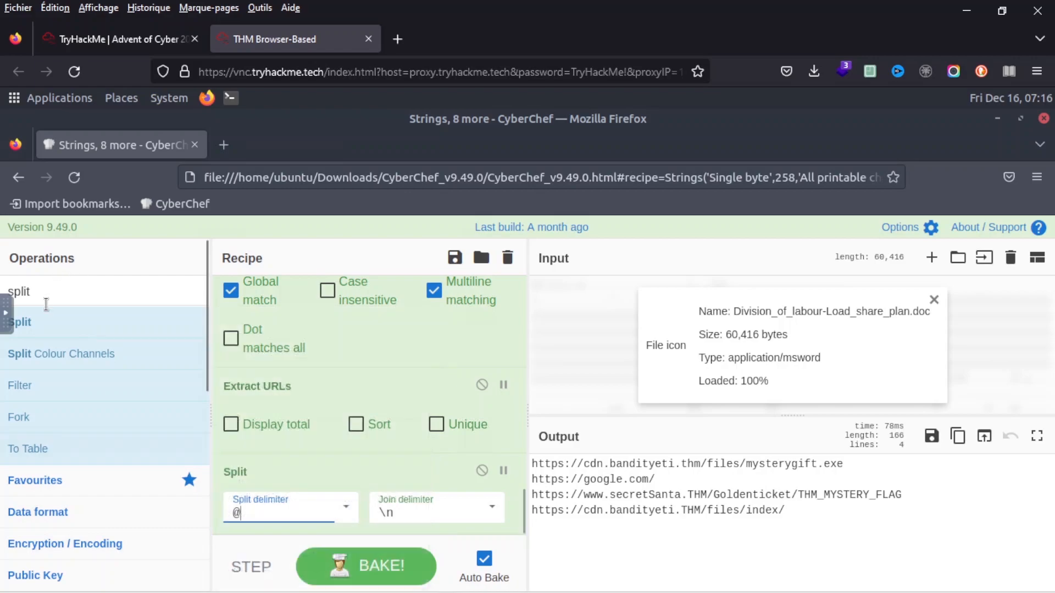
drag(42, 291, 4, 285)
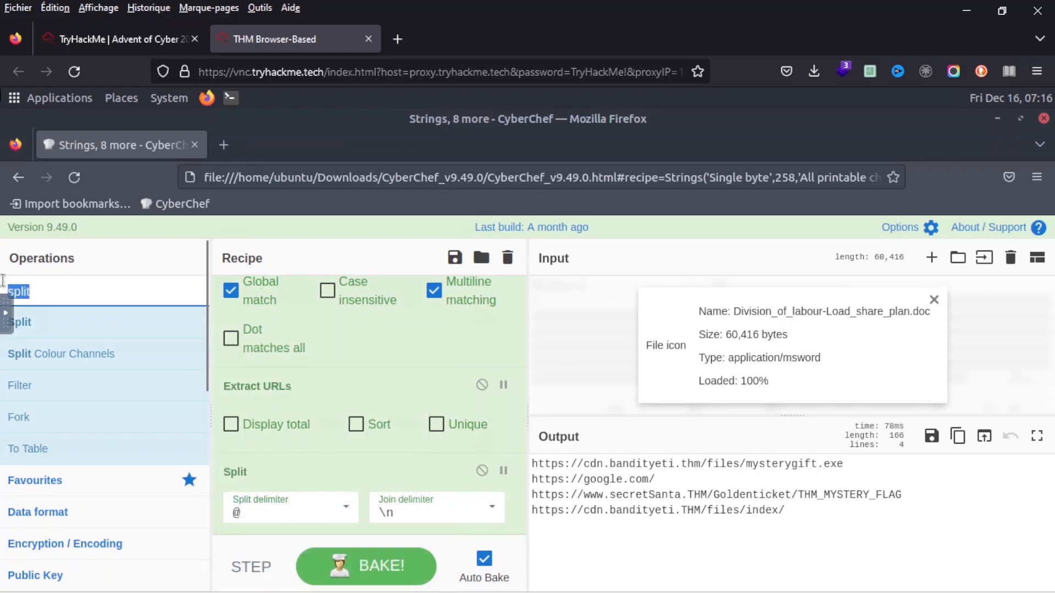
text(defang)
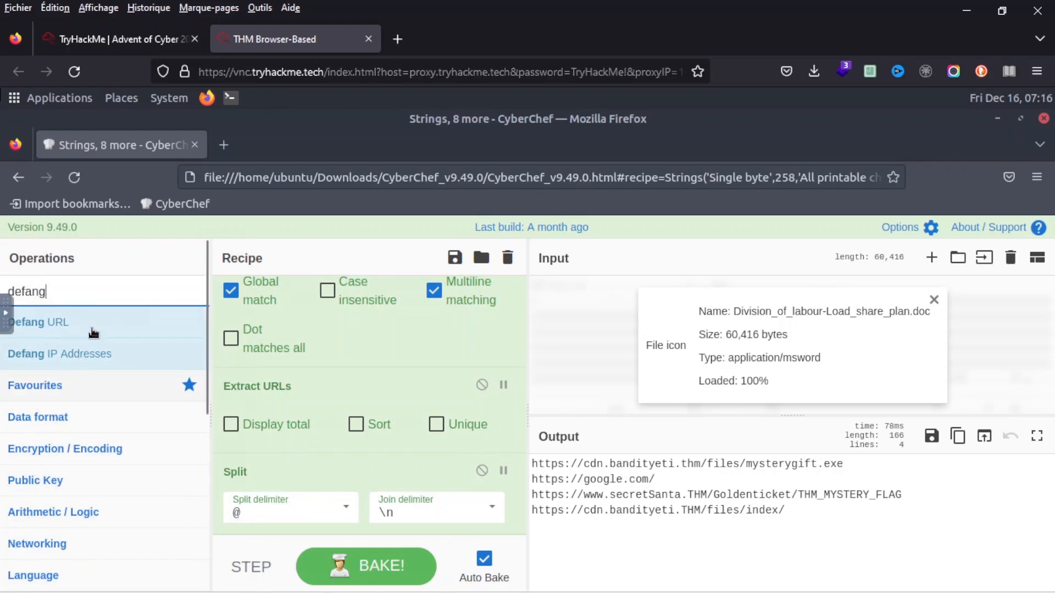
drag(244, 491, 259, 520)
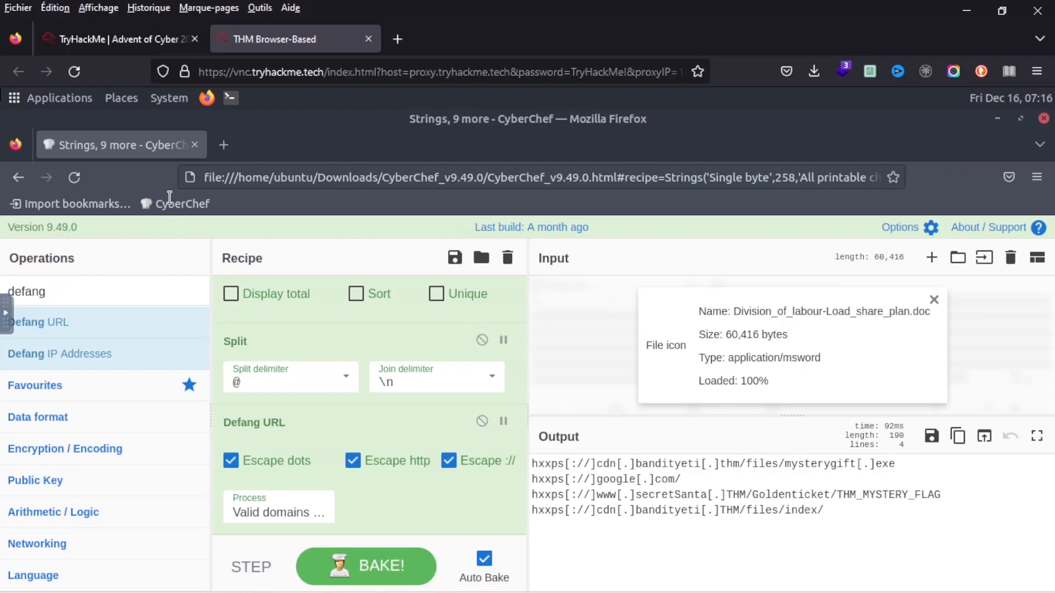
In the TryHackMe room's questions, submit 9.49.0 as the version of CyberChef found in the attached VM.
click(115, 39)
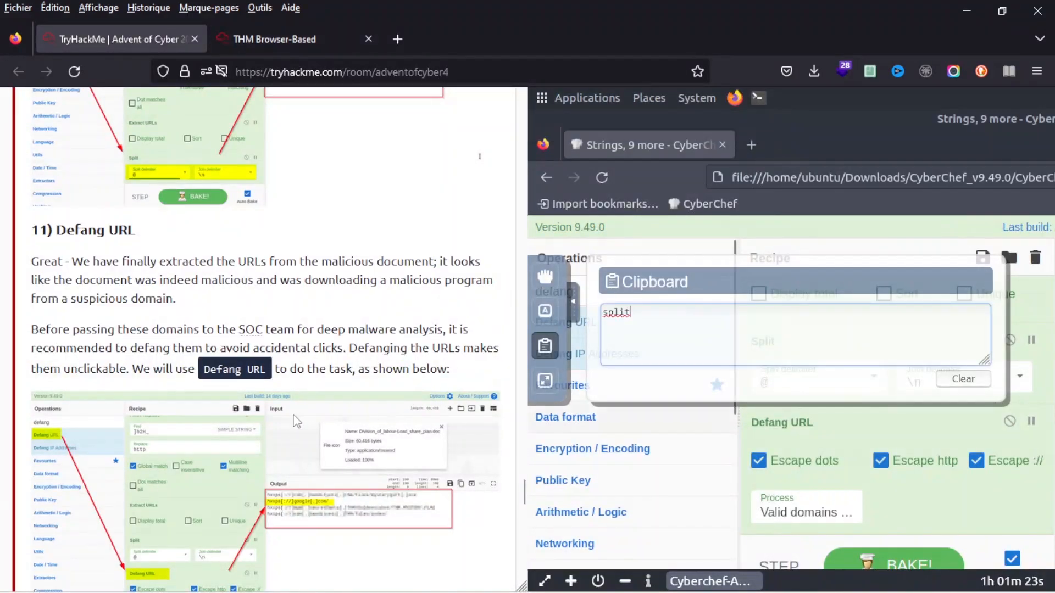
scroll(263, 395, down, 5)
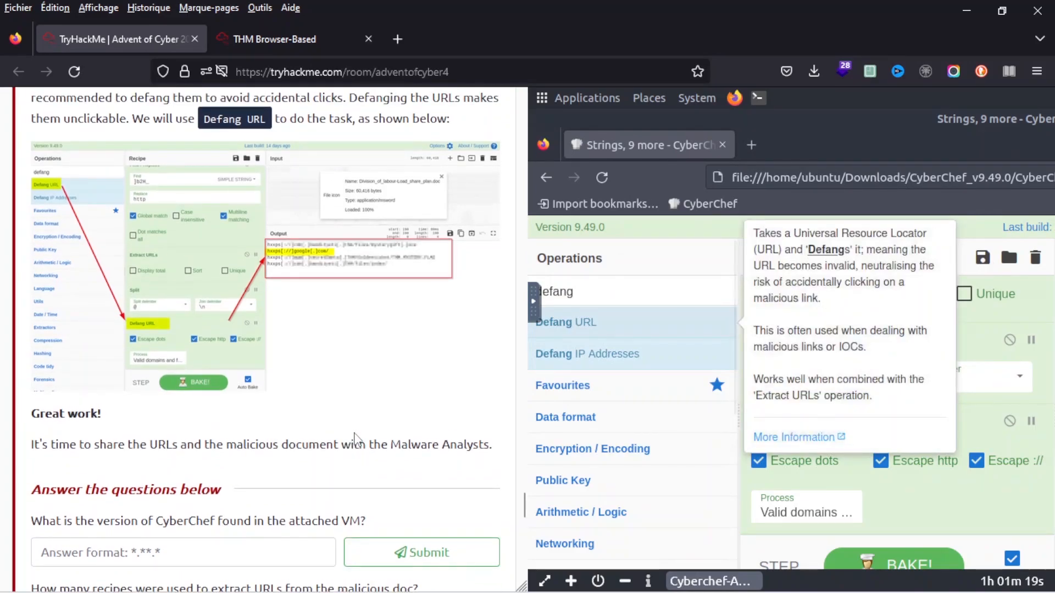
scroll(353, 440, down, 2)
scroll(118, 395, down, 2)
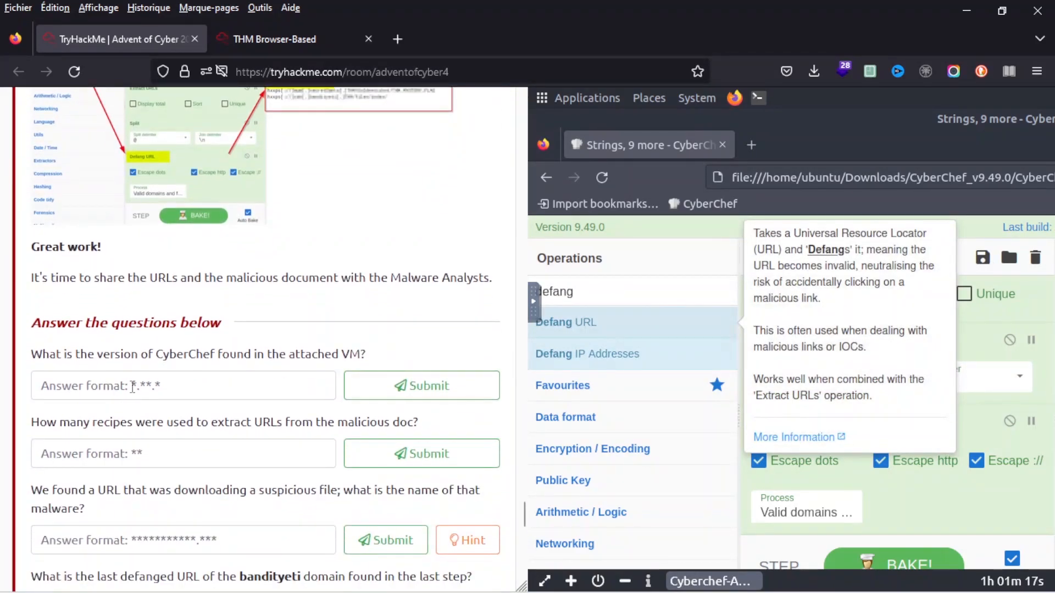
scroll(133, 387, down, 2)
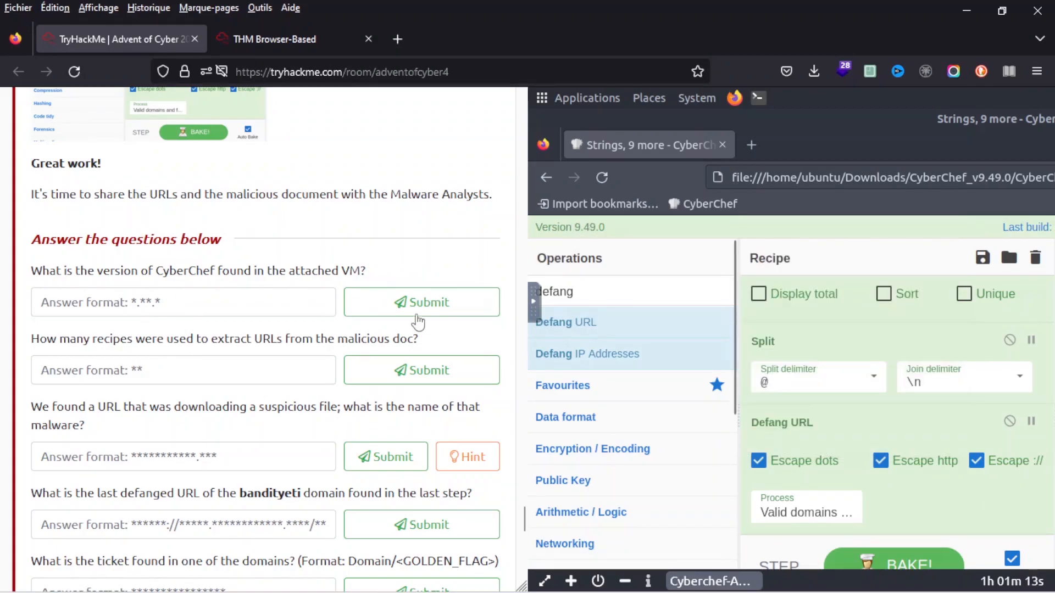
click(187, 306)
text(9.49.0)
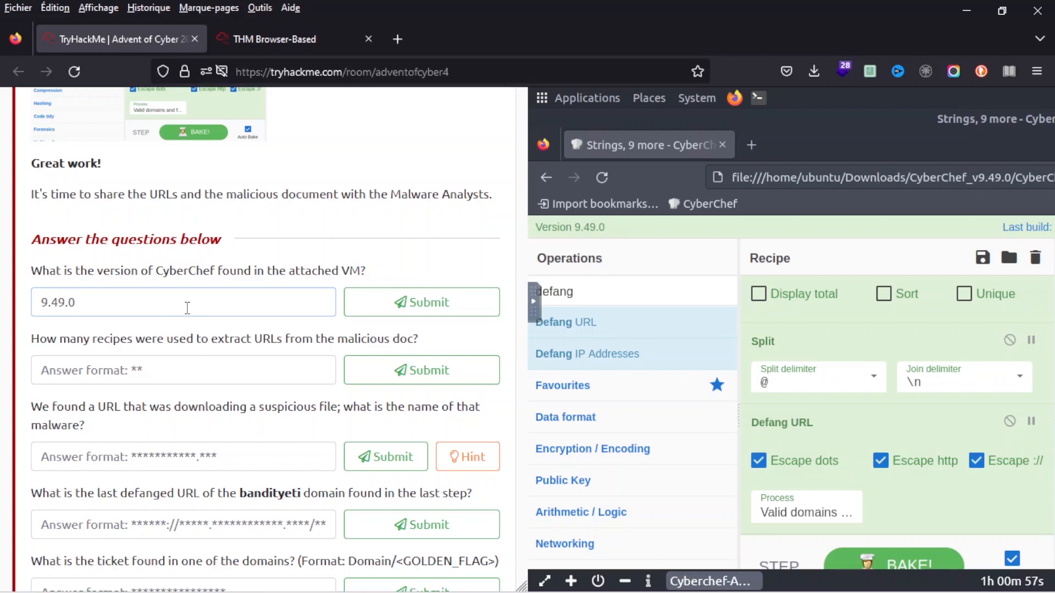
click(396, 303)
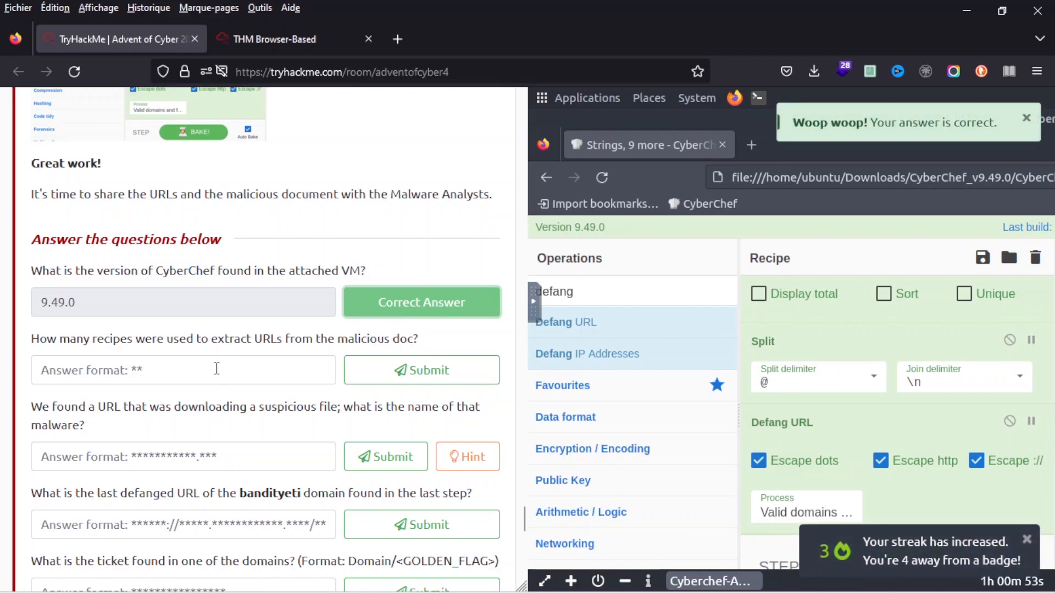
Check the CyberChef recipe, then submit 10 as the number of recipes used to extract URLs from the malicious doc.
click(252, 32)
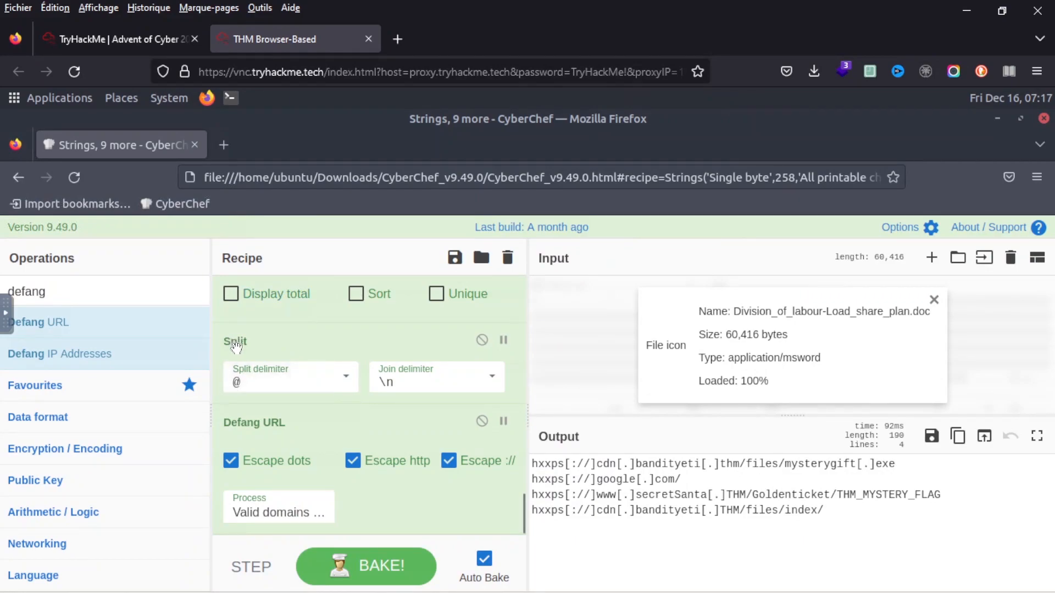
click(116, 39)
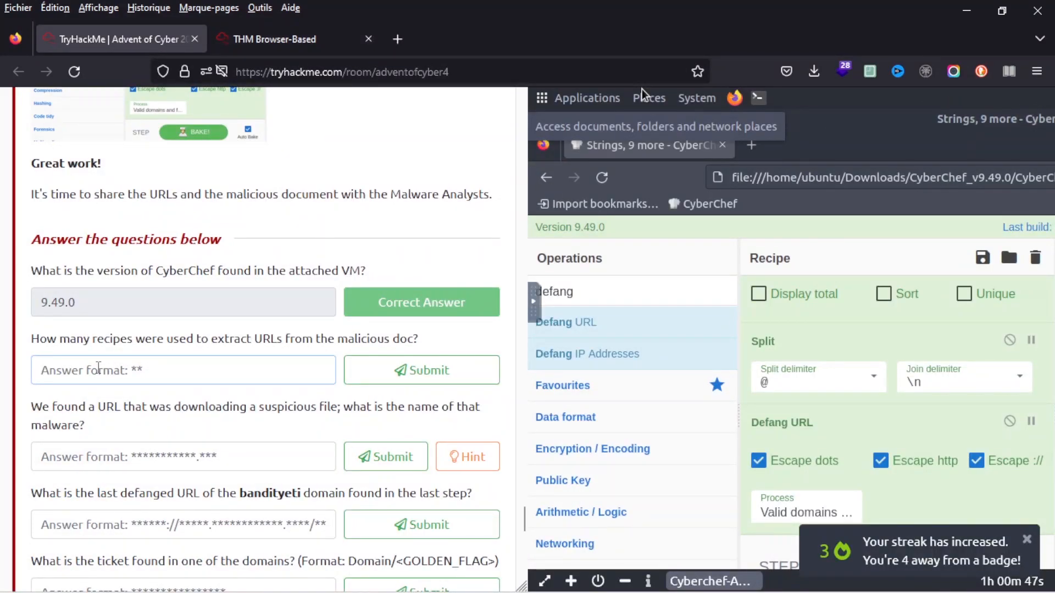
text(10)
key(Return)
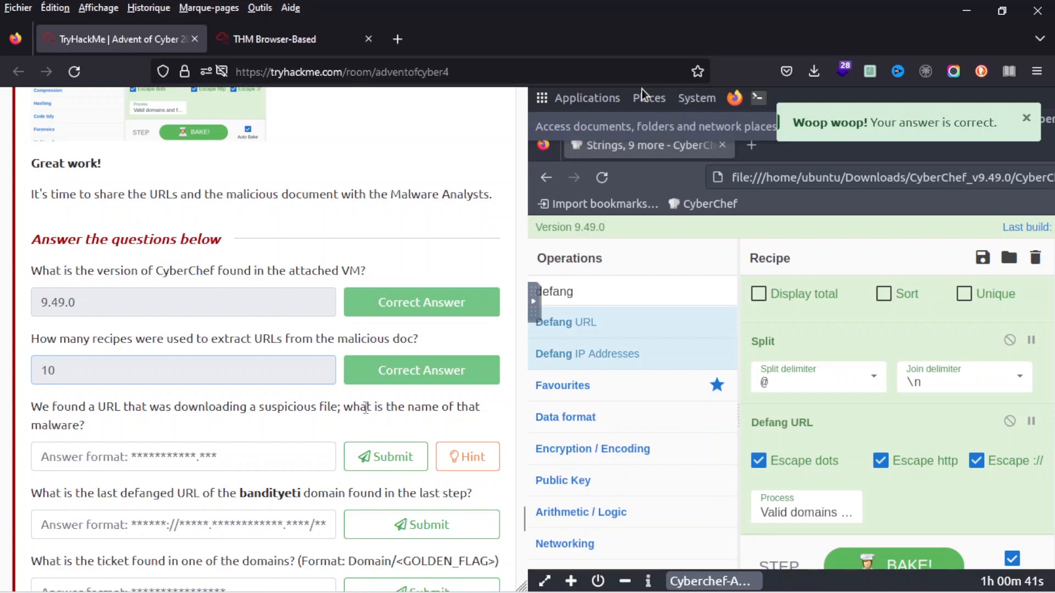
Copy mysterygift[.]exe from the first defanged URL in CyberChef's output into the TryHackMe answer for the malware's name.
click(302, 50)
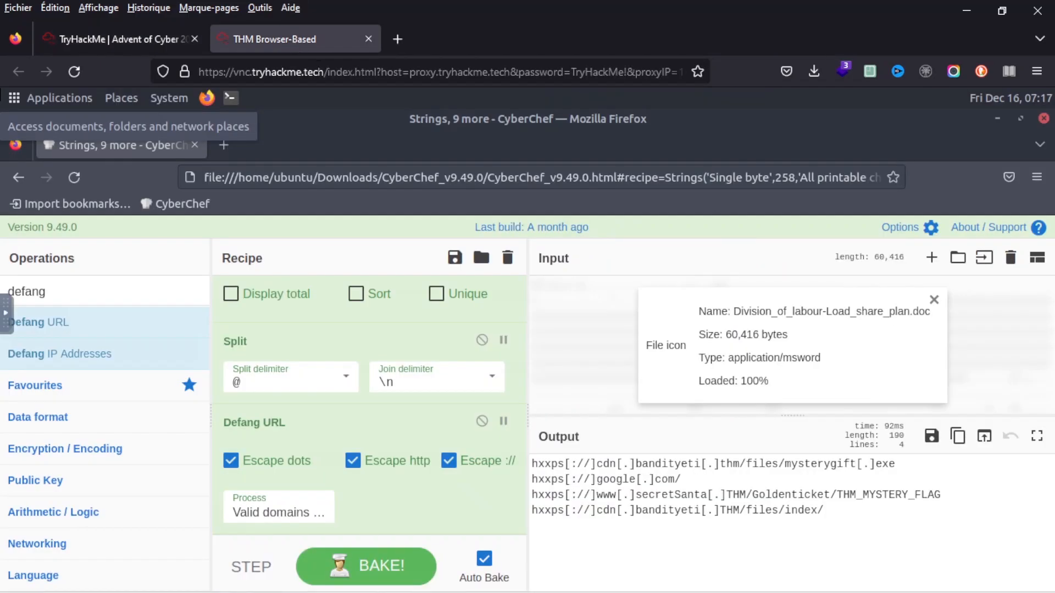
drag(794, 465, 889, 465)
right_click(888, 465)
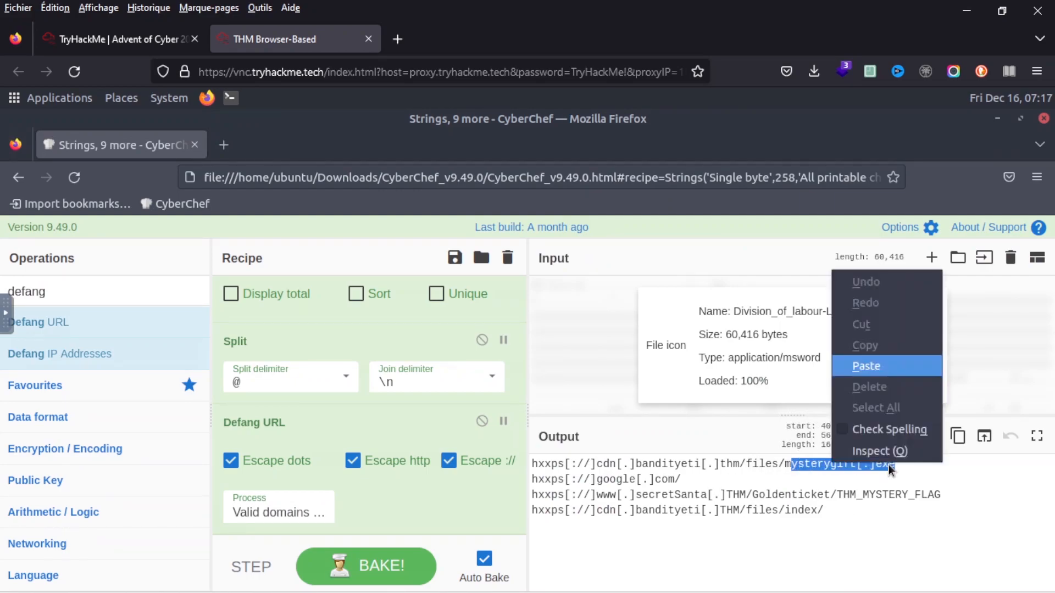
click(865, 345)
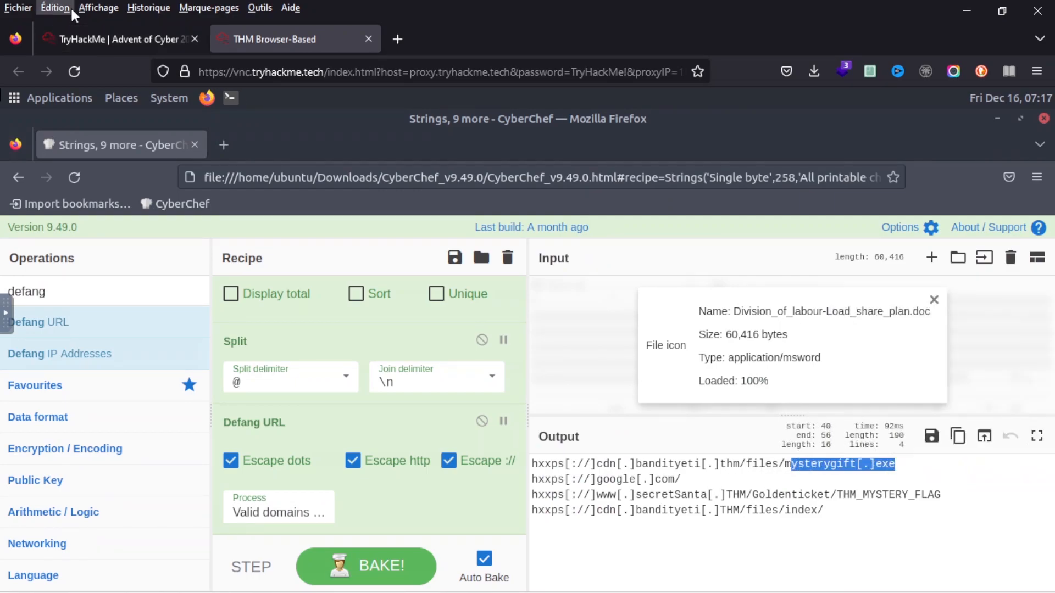
click(122, 40)
click(83, 449)
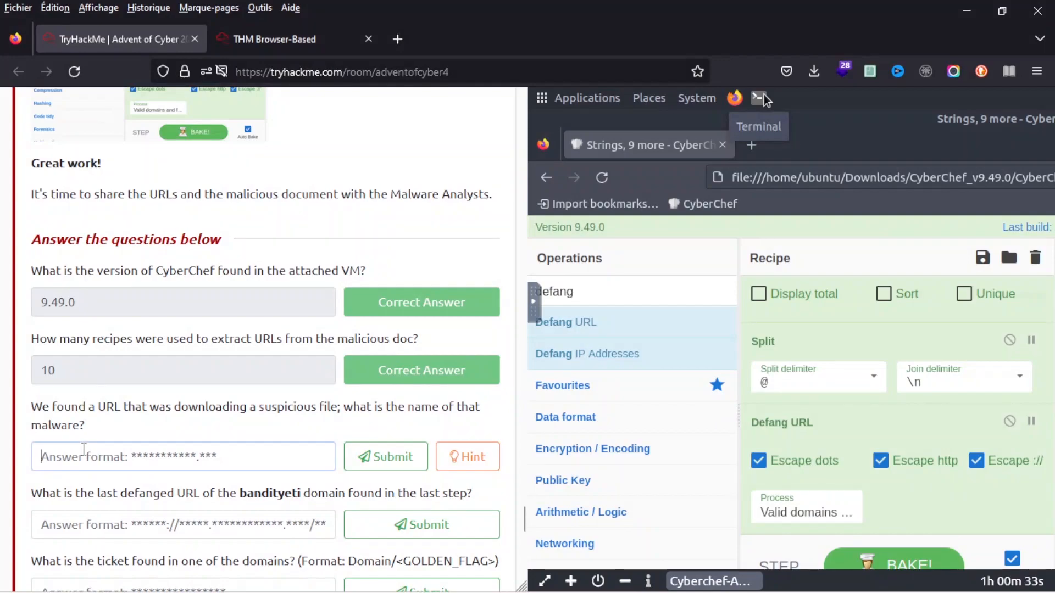
text(mysterygift[.]exe)
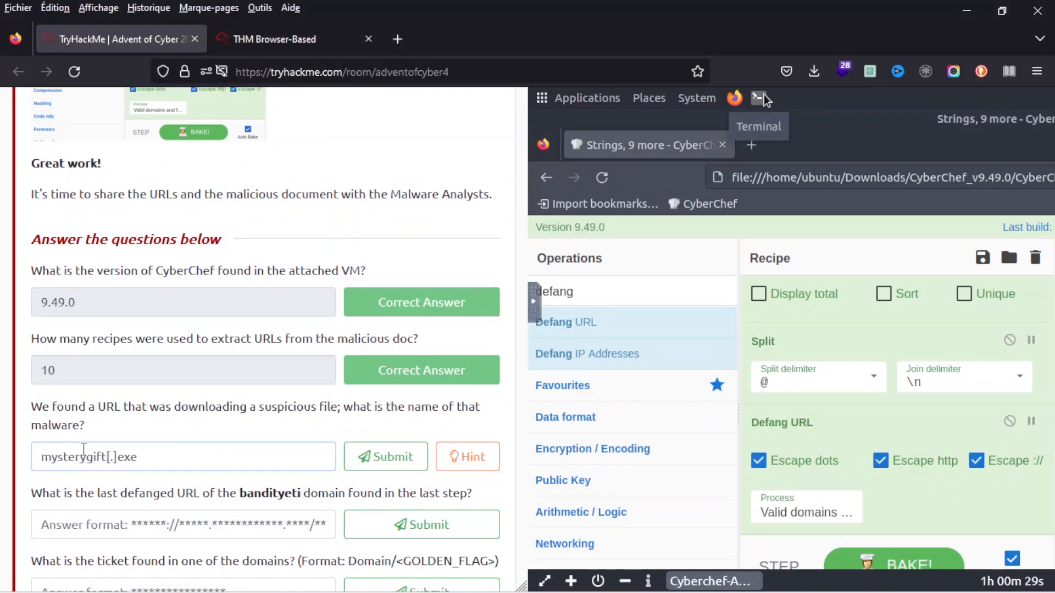
Remove the brackets around the dot in the malware name answer and submit it as mysterygift.exe.
key(BackSpace)
key(BackSpace)
key(BackSpace)
text(.)
key(Return)
Copy hxxps[://]cdn[.]bandityeti[.]THM/files/index/ from CyberChef's output and submit it in TryHackMe as the last defanged URL of the bandityeti domain.
scroll(96, 281, down, 4)
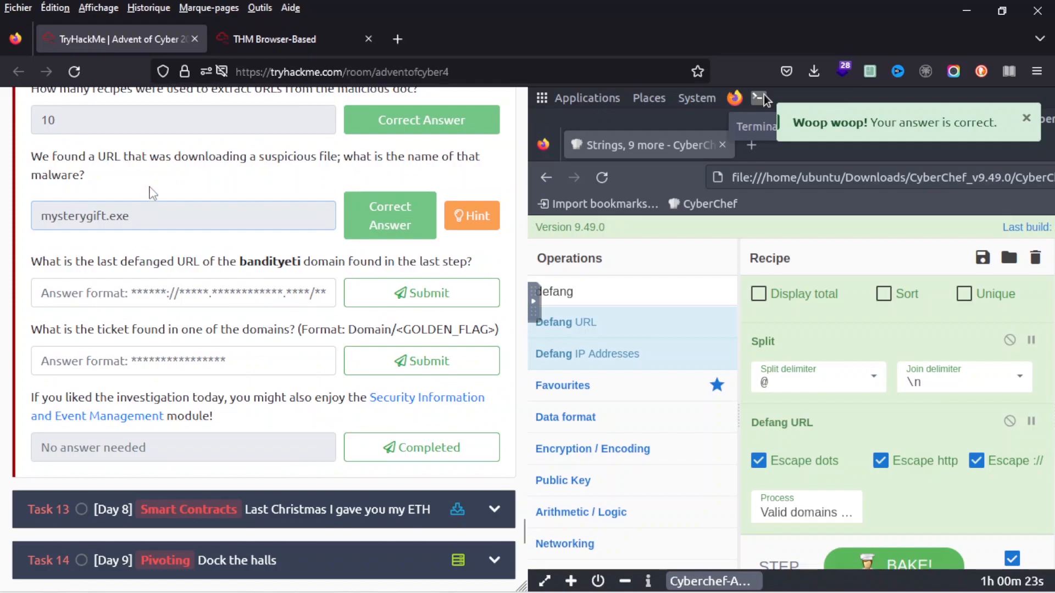
click(308, 38)
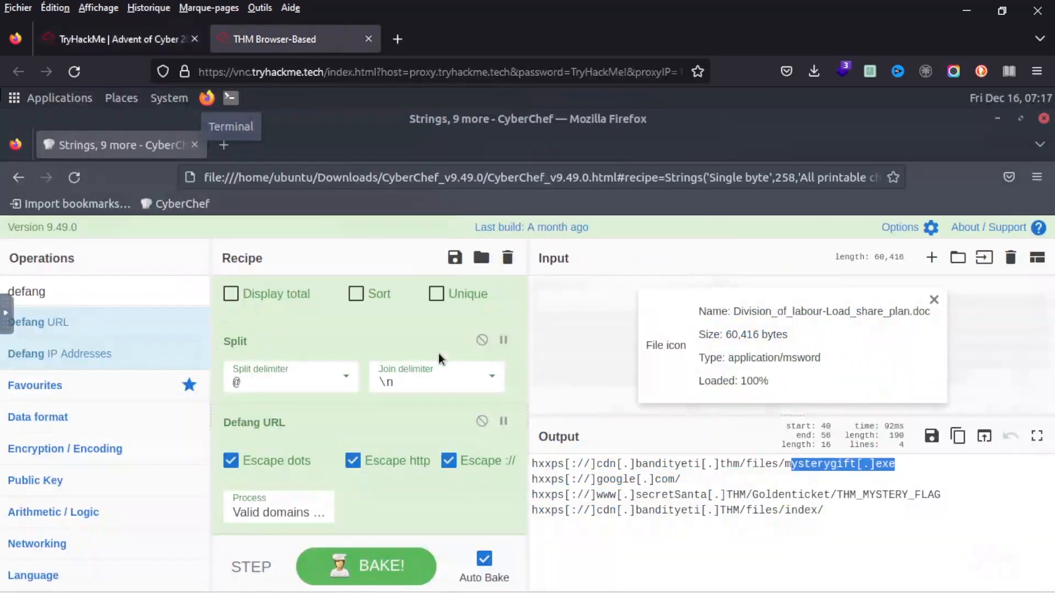
drag(825, 511, 532, 513)
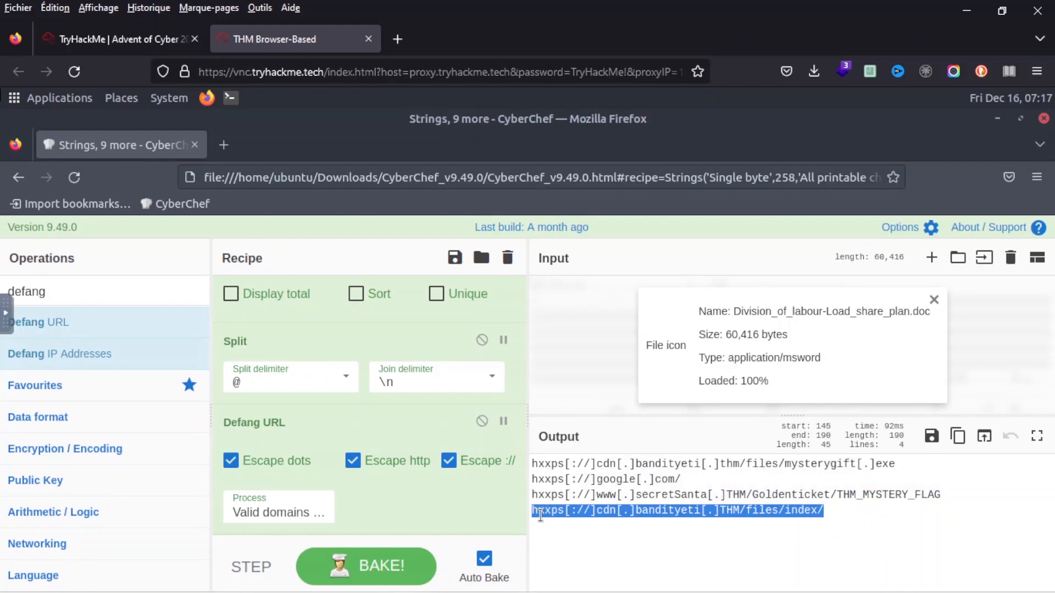
right_click(540, 514)
click(569, 396)
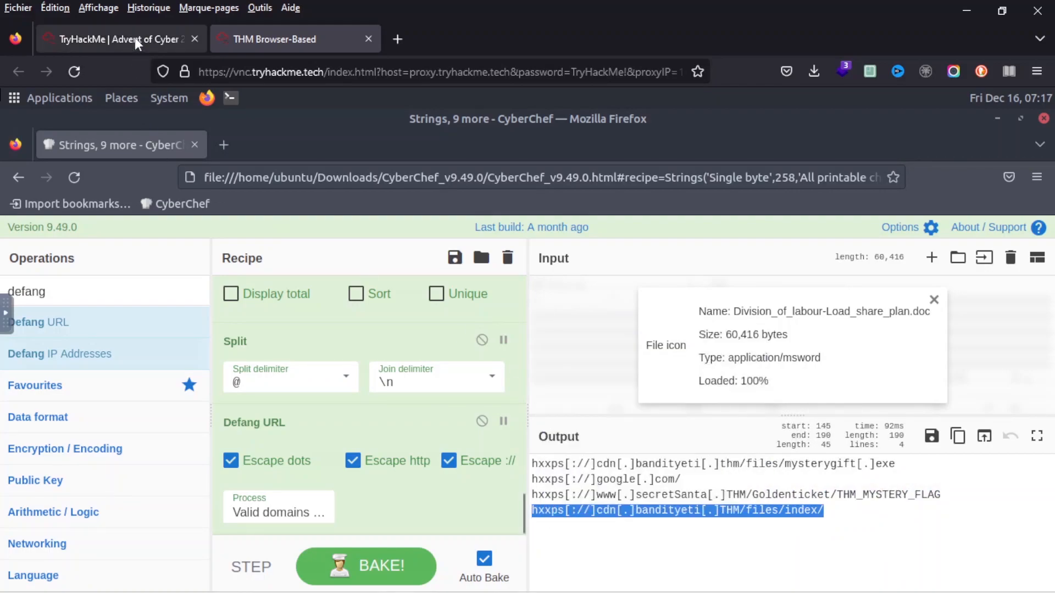
click(134, 37)
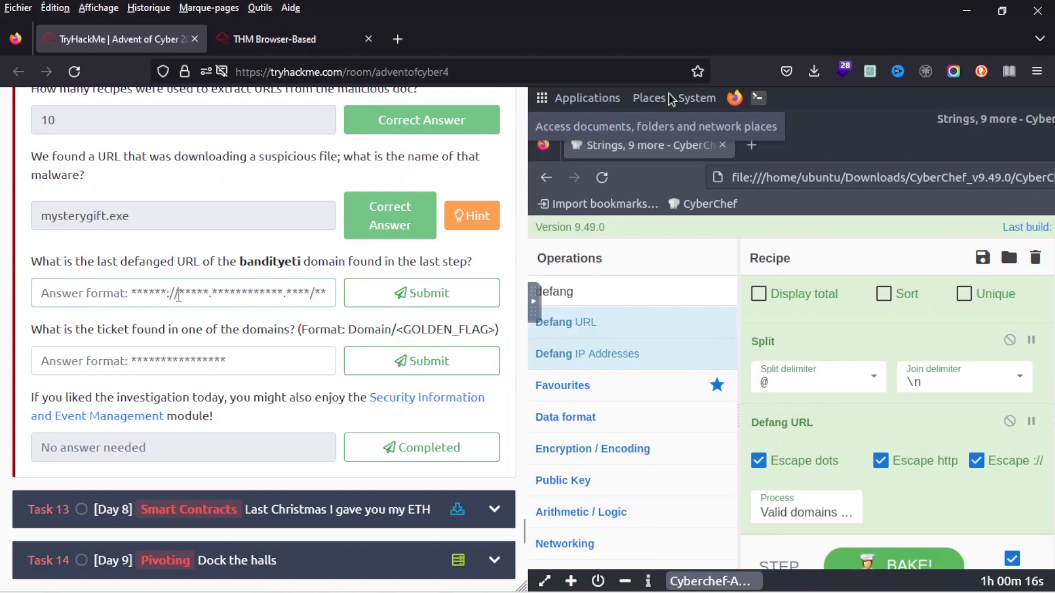
click(178, 295)
key(ctrl+v)
key(Return)
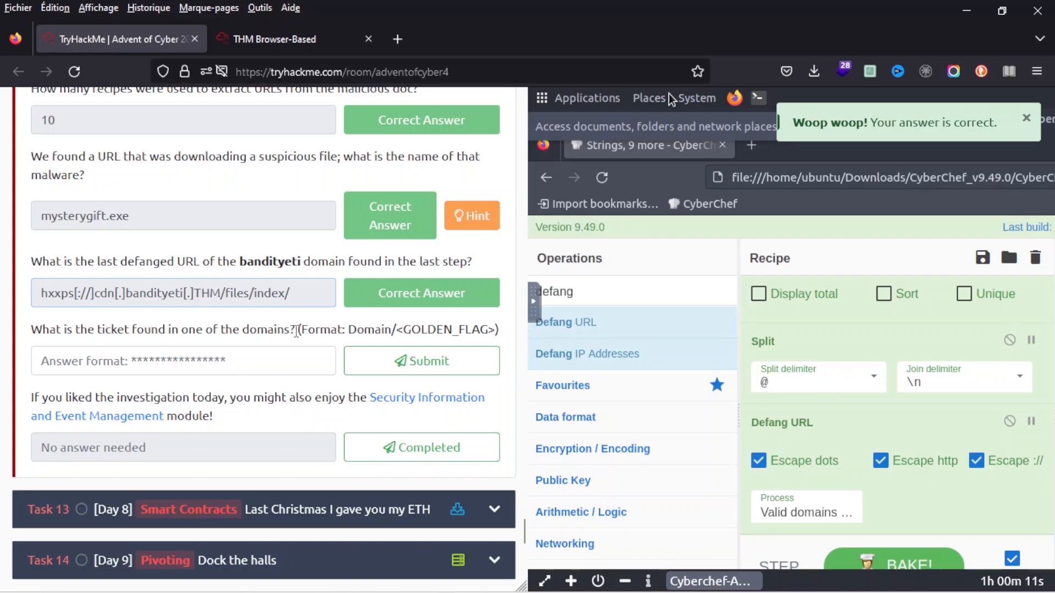
Copy THM_MYSTERY_FLAG from the secretSanta URL in CyberChef's output and submit it in TryHackMe as the ticket found in one of the domains.
click(289, 37)
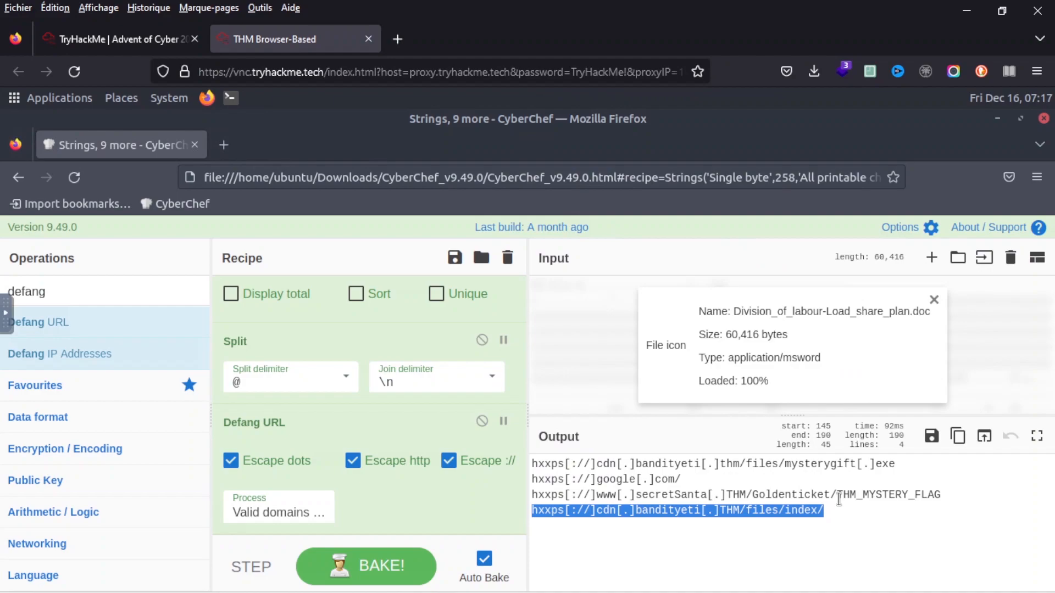
drag(839, 496, 942, 495)
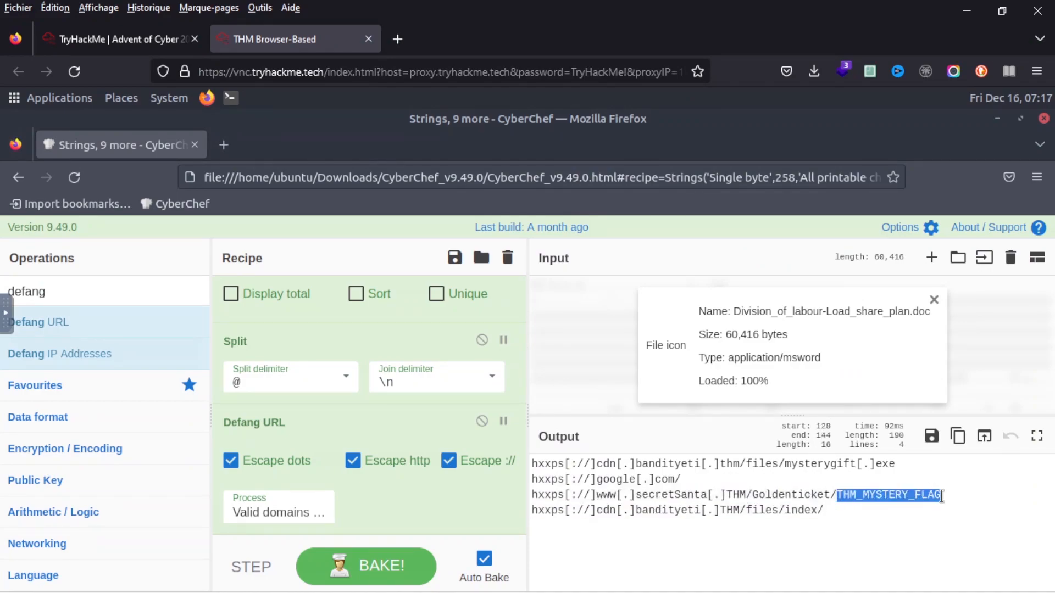
right_click(941, 496)
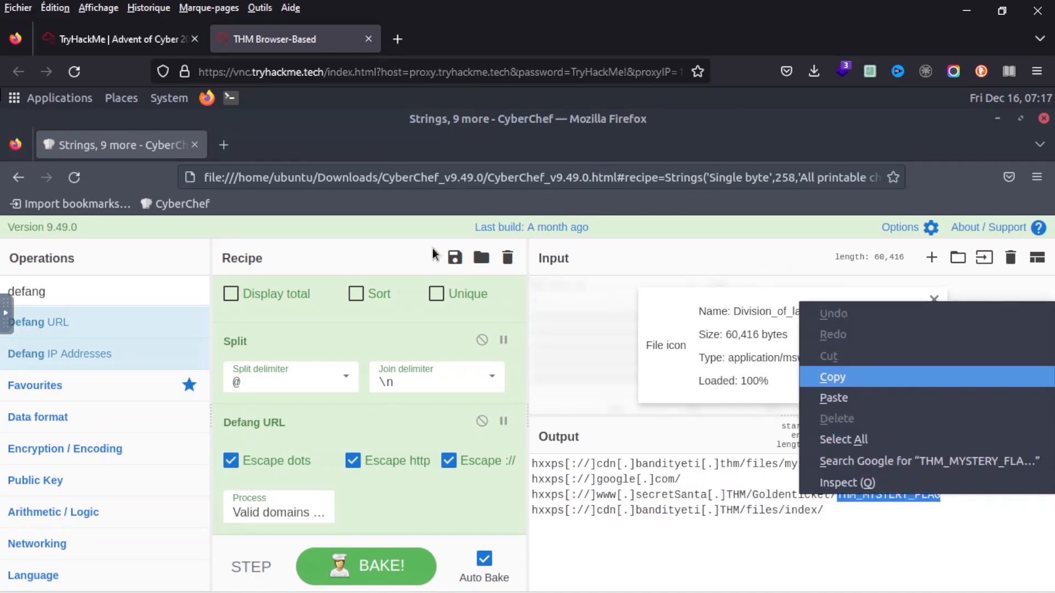
click(855, 383)
click(127, 39)
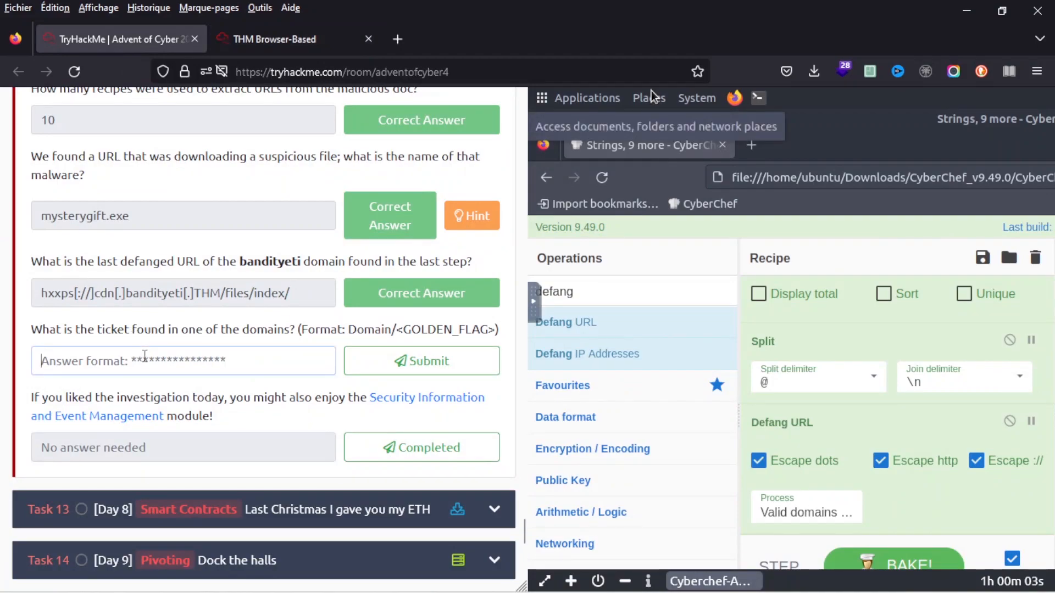
click(145, 354)
key(ctrl+v)
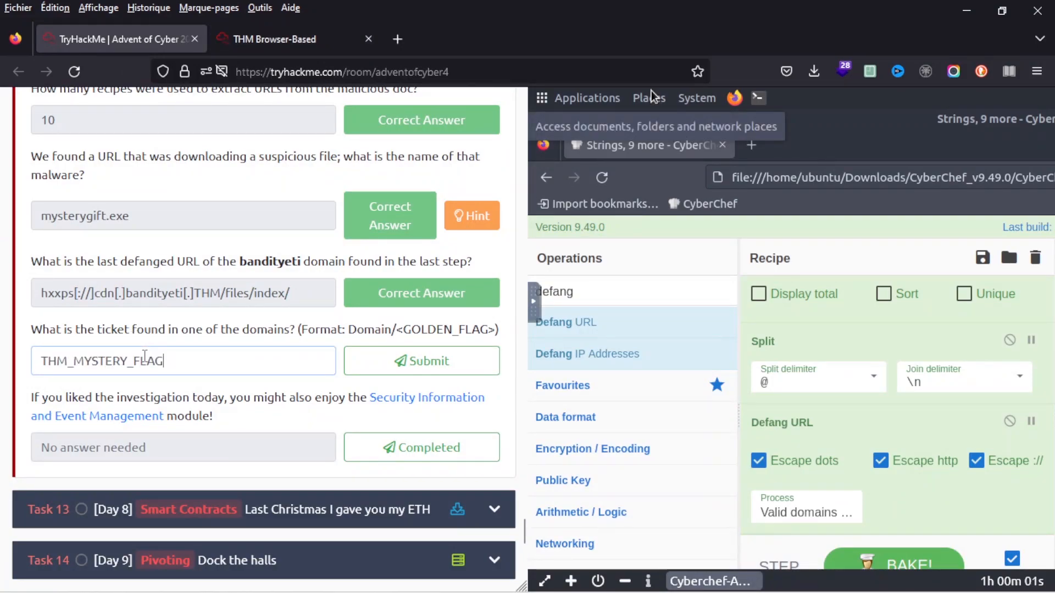
click(376, 361)
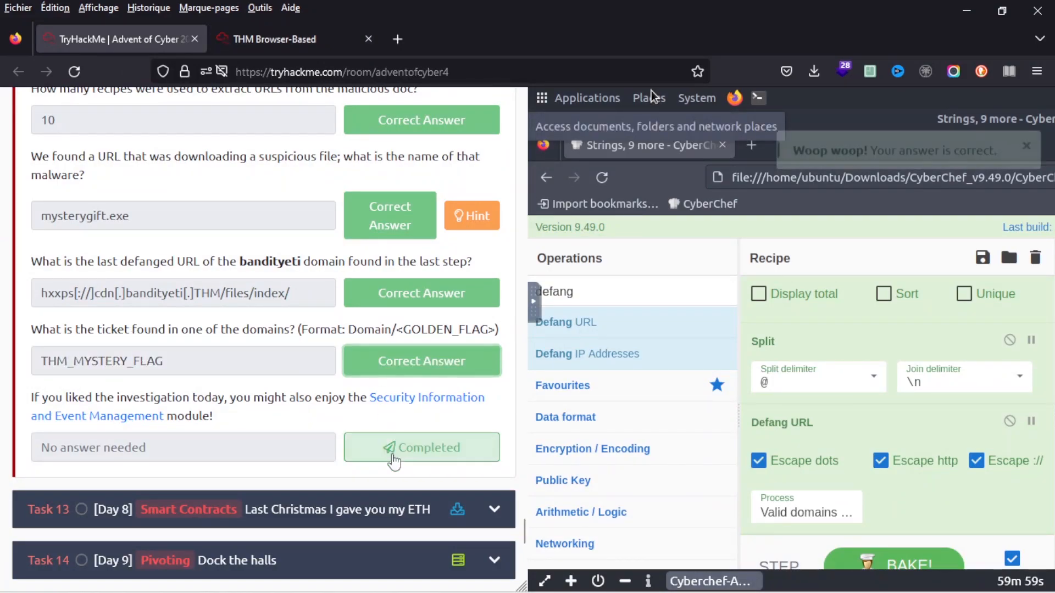